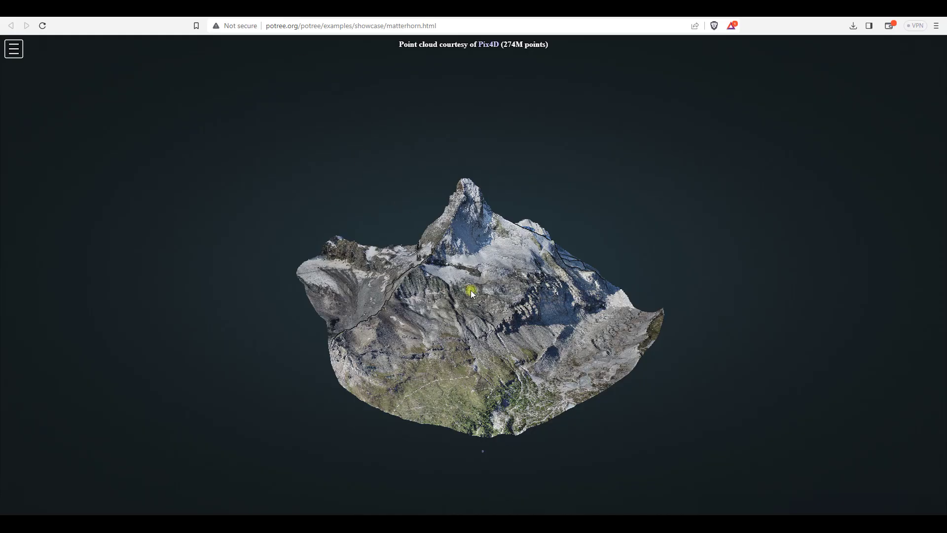
Rotate the Matterhorn point cloud in the Potree viewer, then start a new browser tab
{"action": "mouse_move", "coordinate": [514, 359]}
{"action": "left_mouse_down"}
{"action": "mouse_move", "coordinate": [323, 341]}
{"action": "mouse_move", "coordinate": [659, 341]}
{"action": "mouse_move", "coordinate": [685, 354]}
{"action": "mouse_move", "coordinate": [659, 377]}
{"action": "mouse_move", "coordinate": [463, 368]}
{"action": "left_mouse_up"}
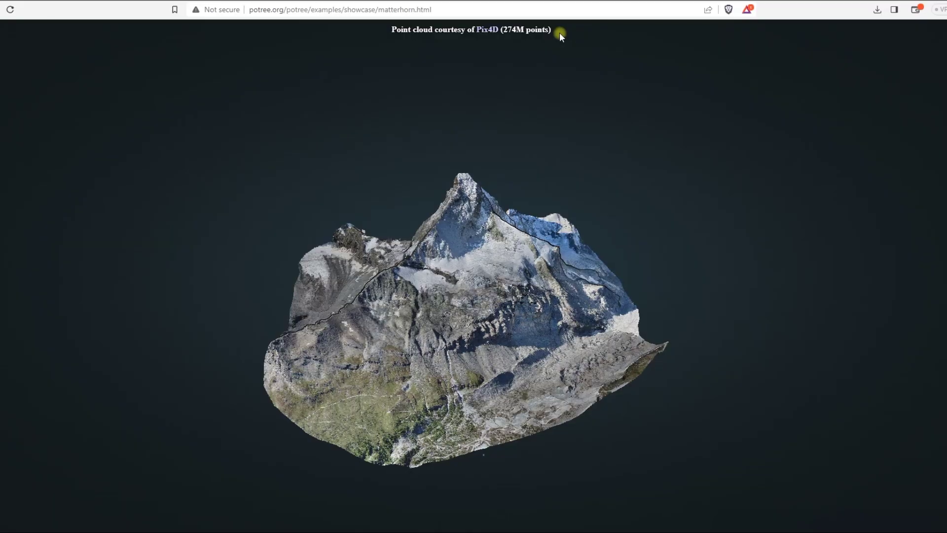
{"action": "key", "text": "ctrl+t"}
{"action": "type", "text": "potree.o"}
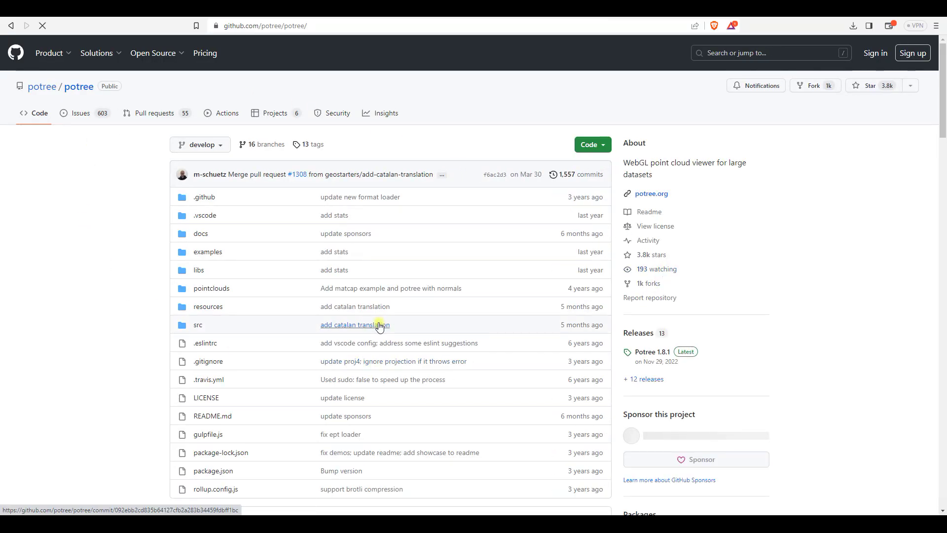
{"action": "scroll", "coordinate": [128, 302], "scroll_direction": "down", "scroll_amount": 5}
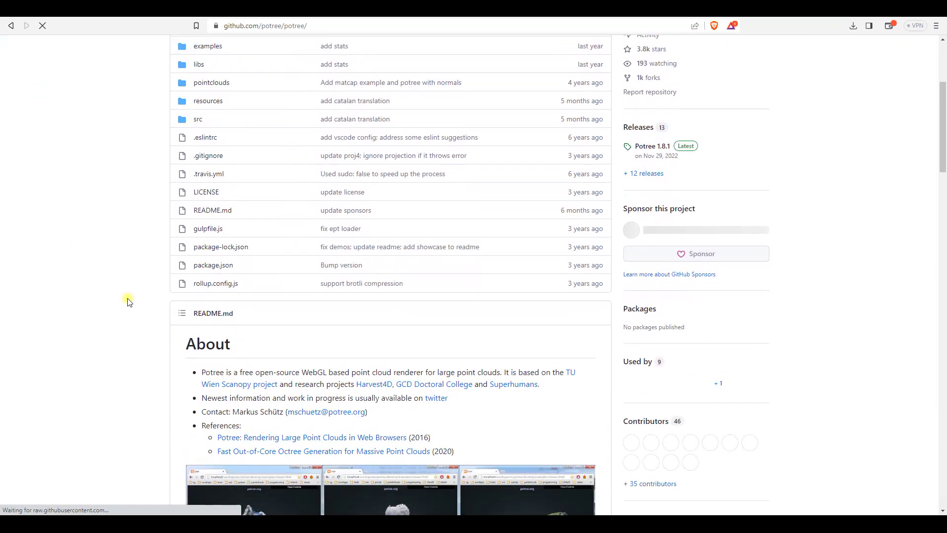
{"action": "scroll", "coordinate": [127, 301], "scroll_direction": "down", "scroll_amount": 2}
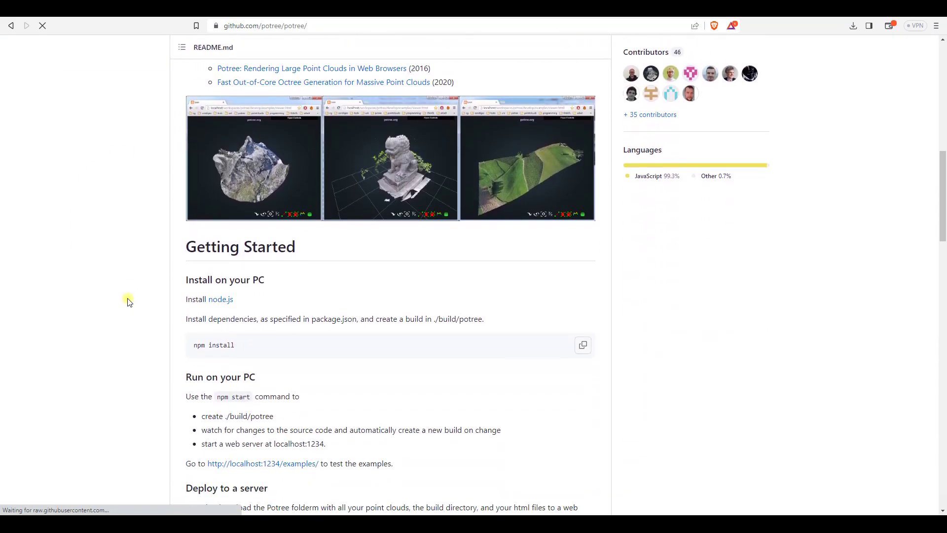
{"action": "scroll", "coordinate": [128, 301], "scroll_direction": "down", "scroll_amount": 3}
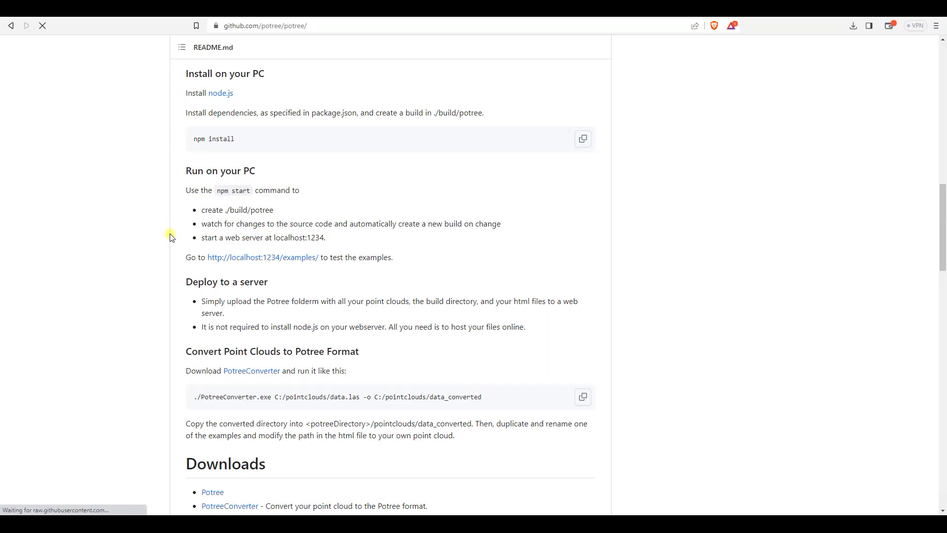
{"action": "scroll", "coordinate": [171, 238], "scroll_direction": "down", "scroll_amount": 2}
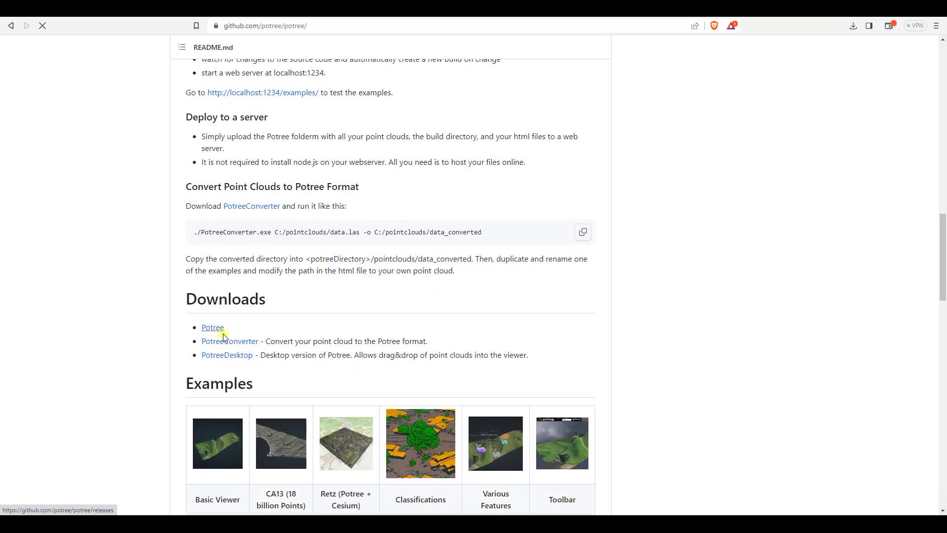
Download PotreeDesktop_1.8.1_x64_windows.zip from the PotreeDesktop releases and save it to drive D
{"action": "left_click", "coordinate": [240, 359]}
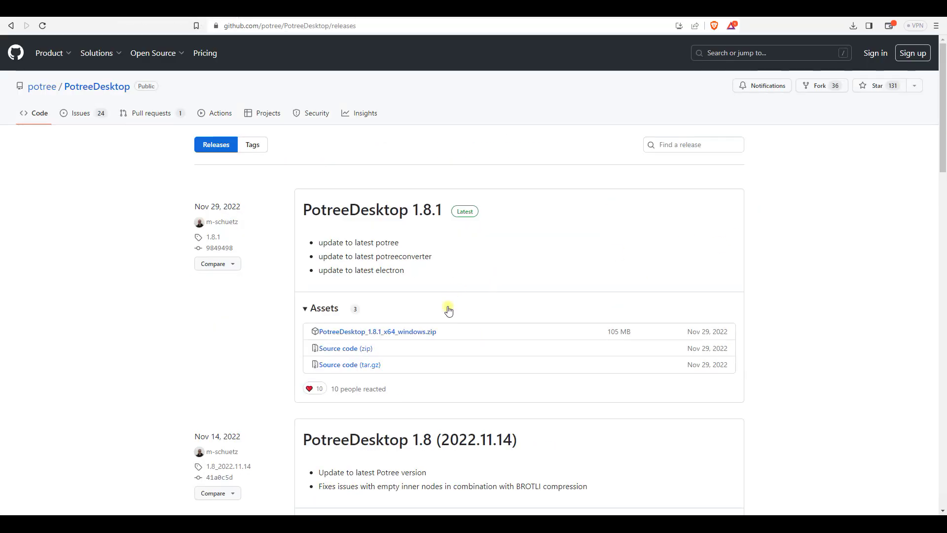
{"action": "left_click", "coordinate": [426, 332]}
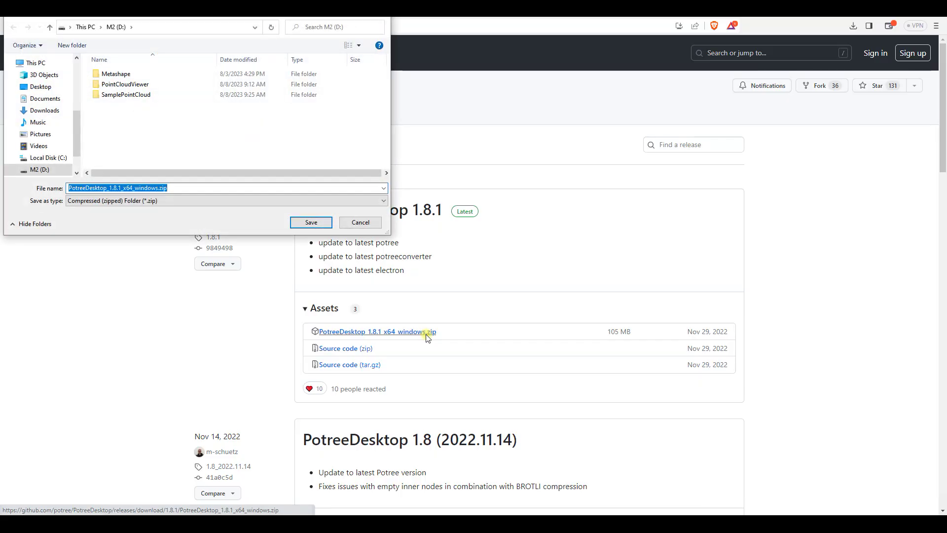
{"action": "left_click", "coordinate": [311, 223]}
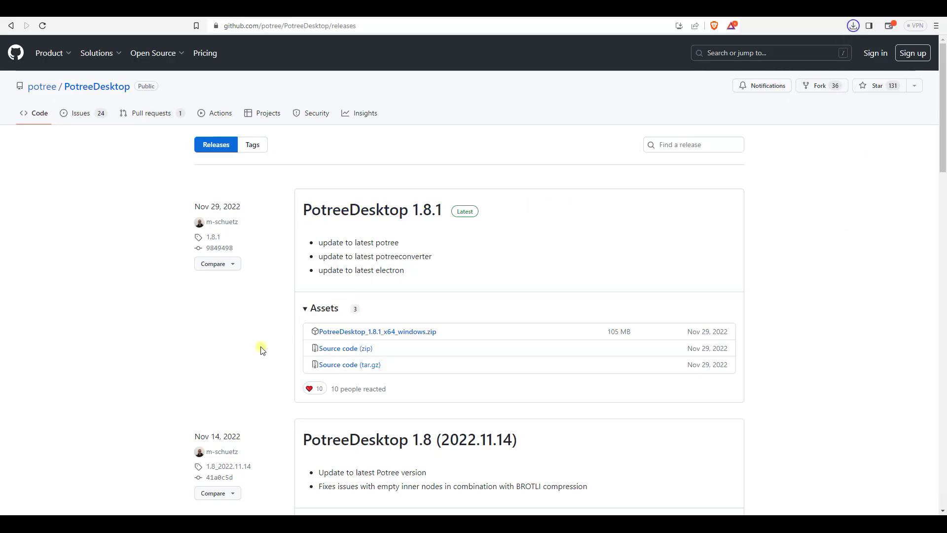
Extract the PotreeDesktop 1.8.1 zip on drive D into its own folder with 7-Zip
{"action": "left_click", "coordinate": [106, 512]}
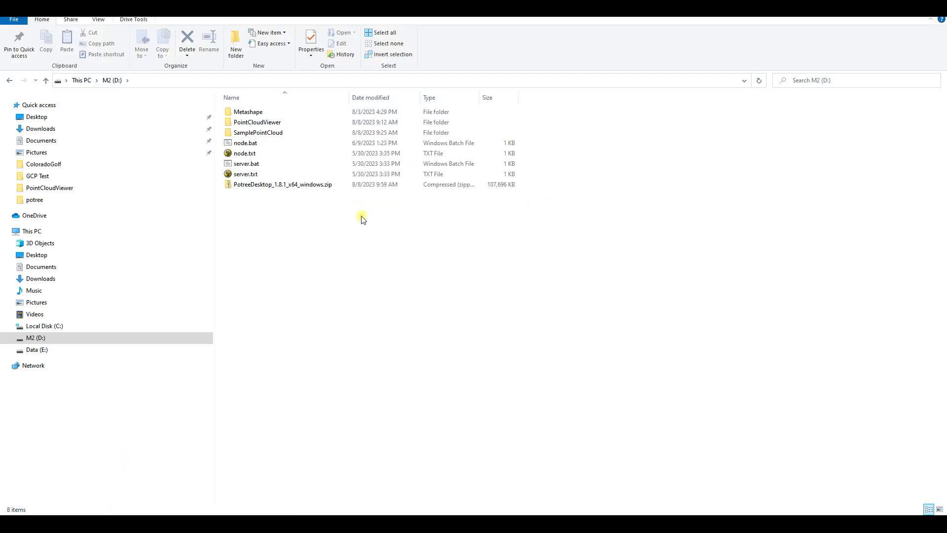
{"action": "right_click", "coordinate": [304, 184]}
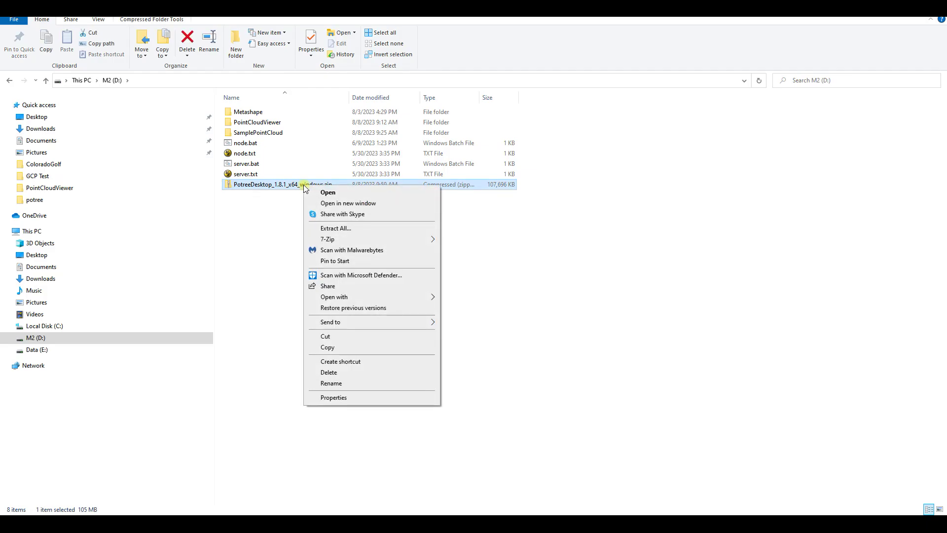
{"action": "mouse_move", "coordinate": [327, 239]}
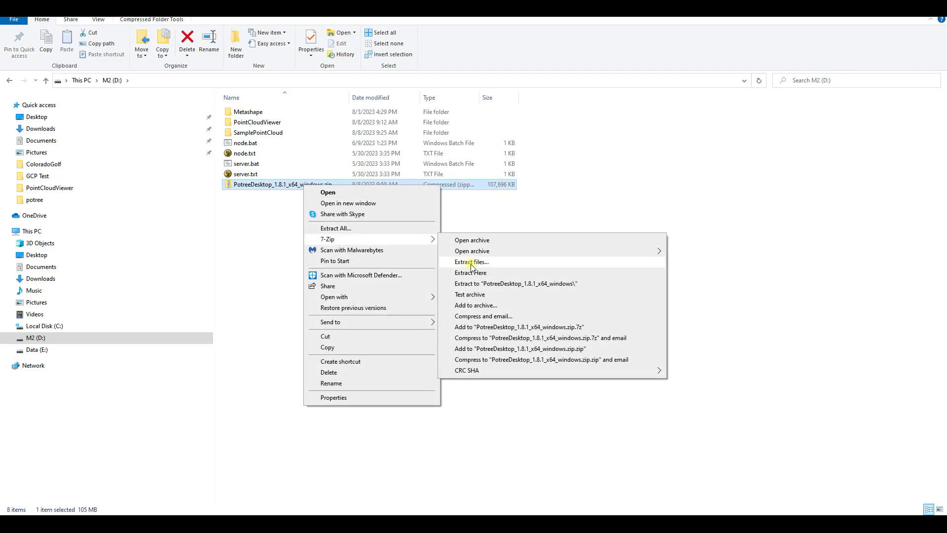
{"action": "left_click", "coordinate": [474, 272]}
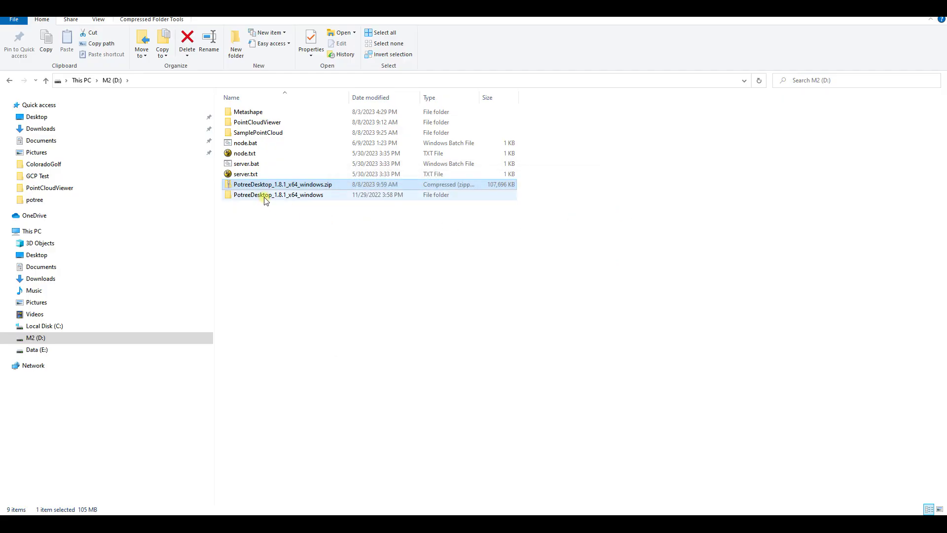
Launch PotreeDesktop.bat from the extracted PotreeDesktop folder
{"action": "double_click", "coordinate": [265, 195]}
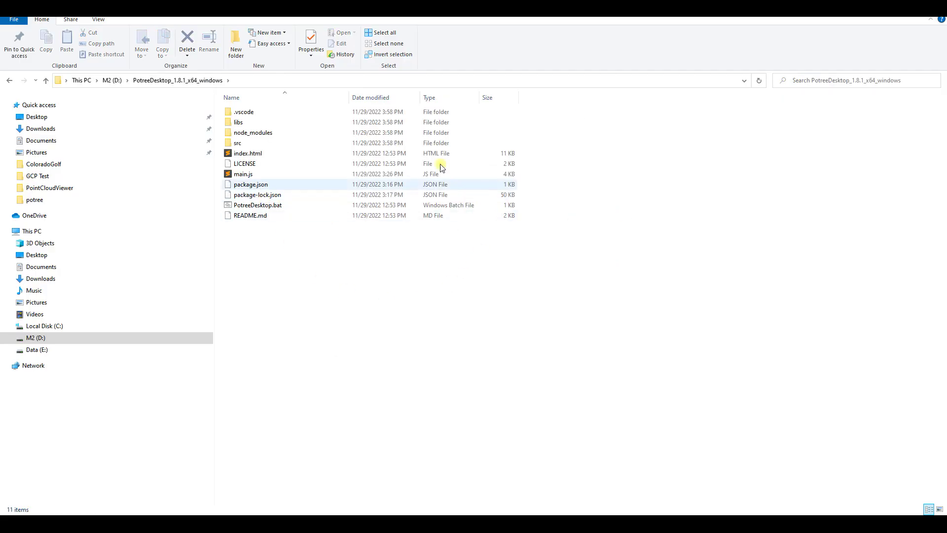
{"action": "left_click", "coordinate": [279, 208]}
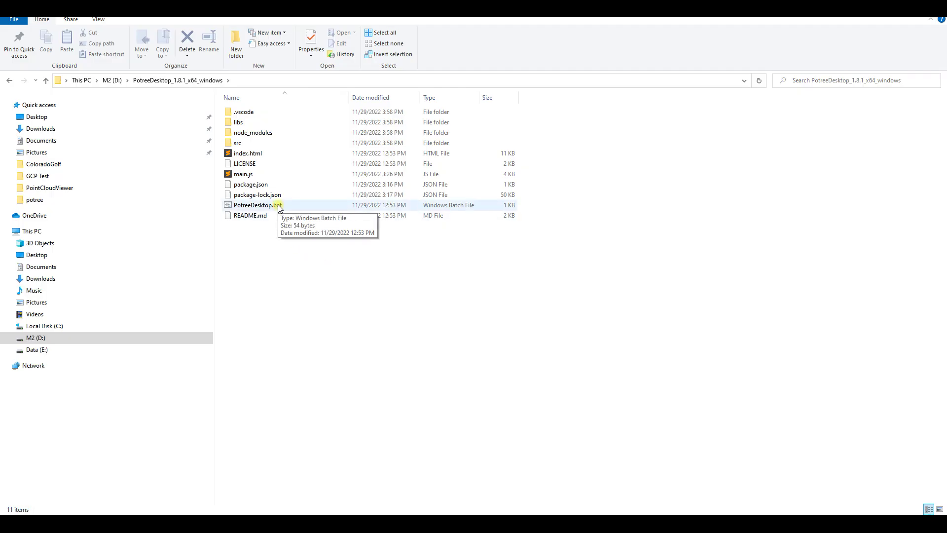
{"action": "double_click", "coordinate": [278, 208]}
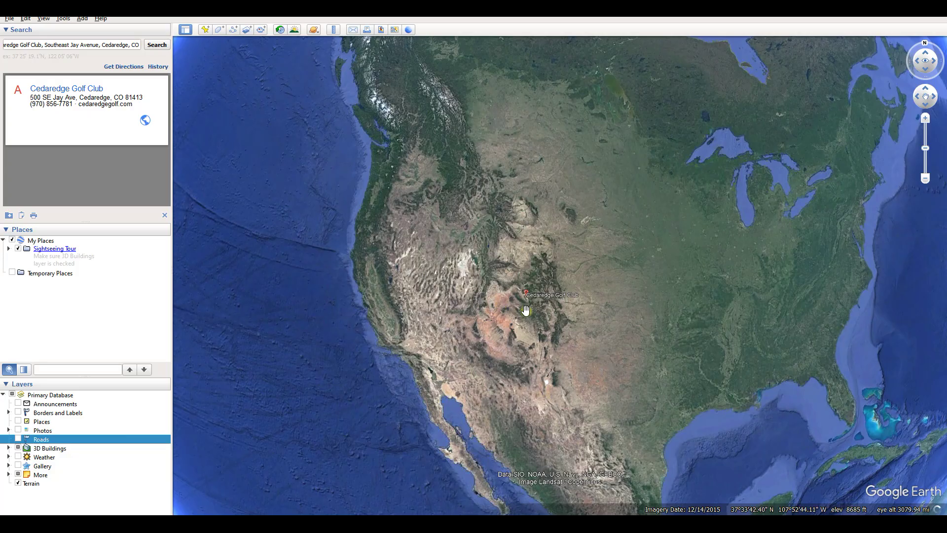
Fly to the Cedaredge Golf Club placemark and close its info balloon
{"action": "left_click", "coordinate": [526, 294]}
{"action": "scroll", "coordinate": [529, 296], "scroll_direction": "up", "scroll_amount": 2}
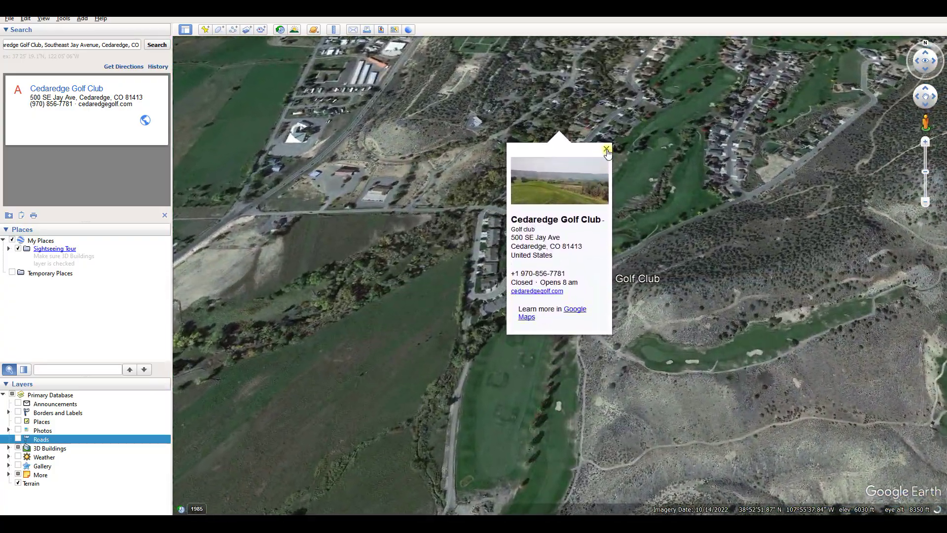
{"action": "left_click", "coordinate": [608, 150]}
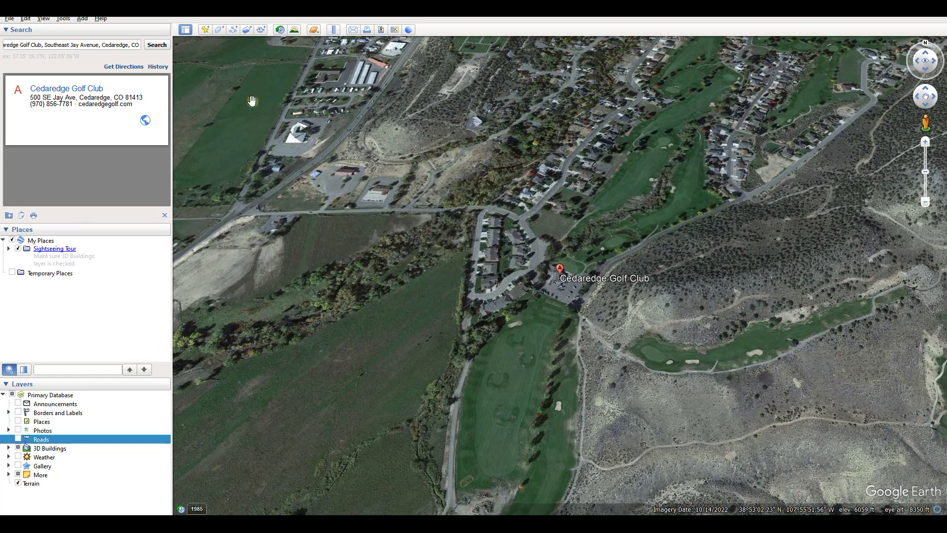
Set Google Earth's Show Lat/Long option to Universal Transverse Mercator and apply it
{"action": "left_click", "coordinate": [65, 22]}
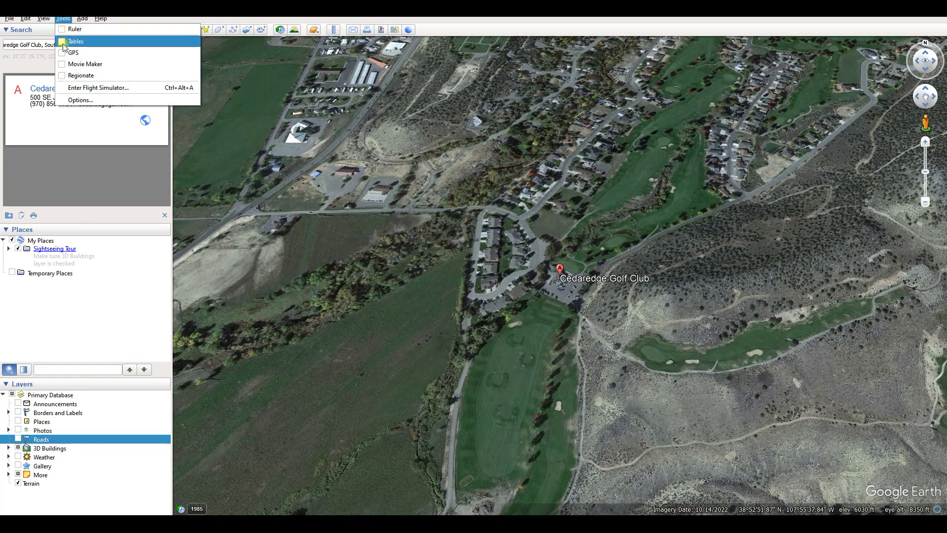
{"action": "left_click", "coordinate": [73, 100]}
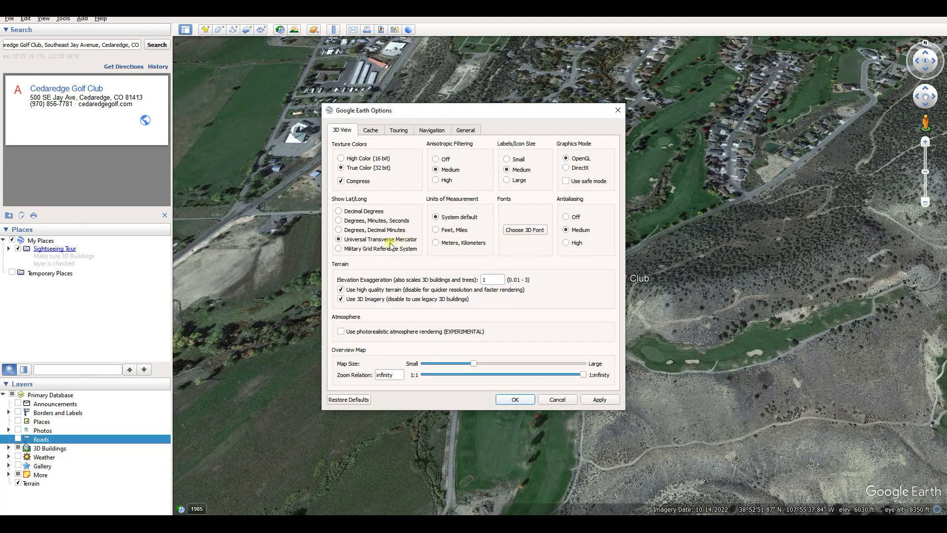
{"action": "left_click", "coordinate": [338, 240]}
{"action": "left_click", "coordinate": [599, 399]}
{"action": "left_click", "coordinate": [519, 399]}
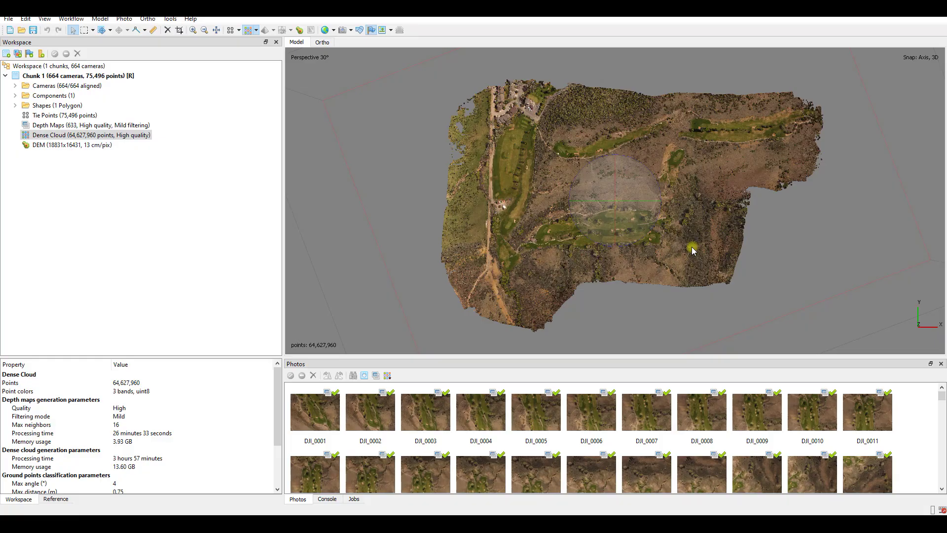
Export points to overwrite Pointcloud_Classified_UTM13N.laz and bring up the full coordinate-system chooser
{"action": "left_click", "coordinate": [9, 18]}
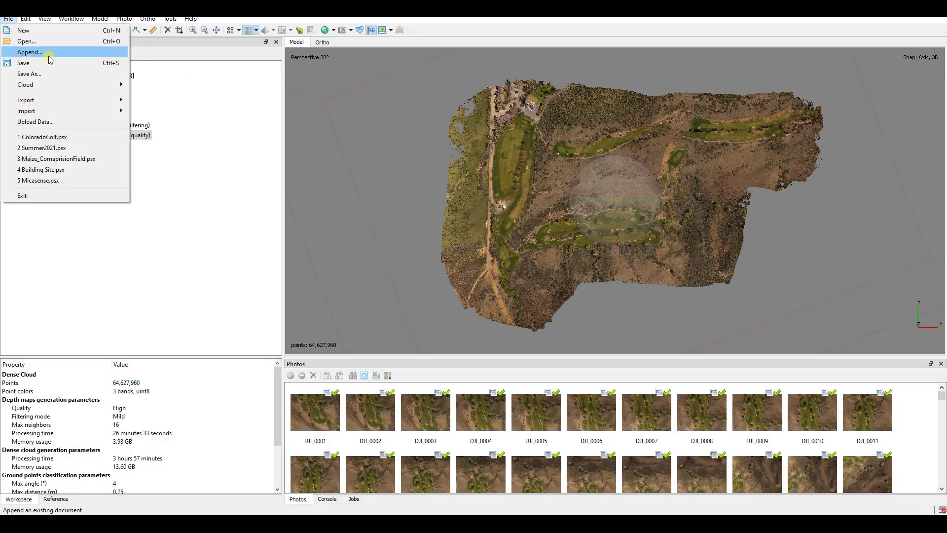
{"action": "left_click", "coordinate": [155, 99]}
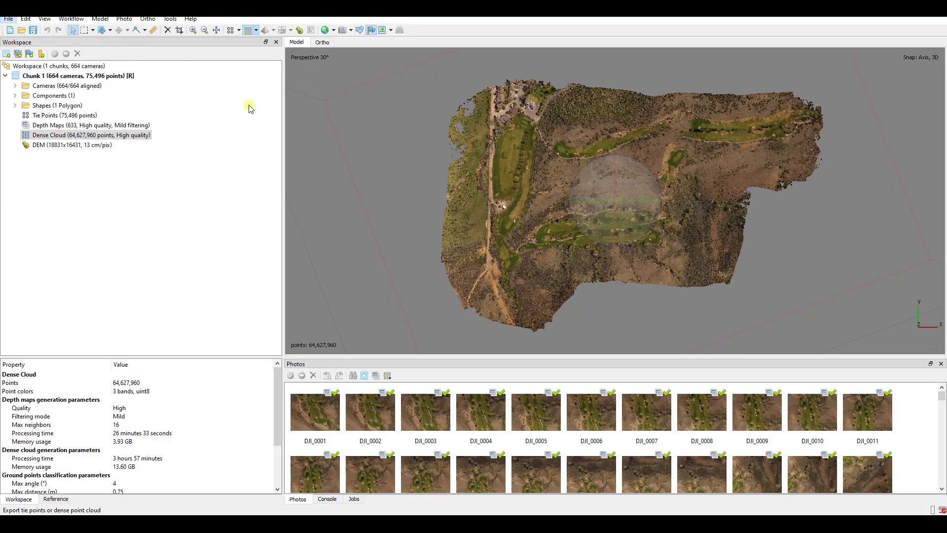
{"action": "left_click", "coordinate": [175, 85]}
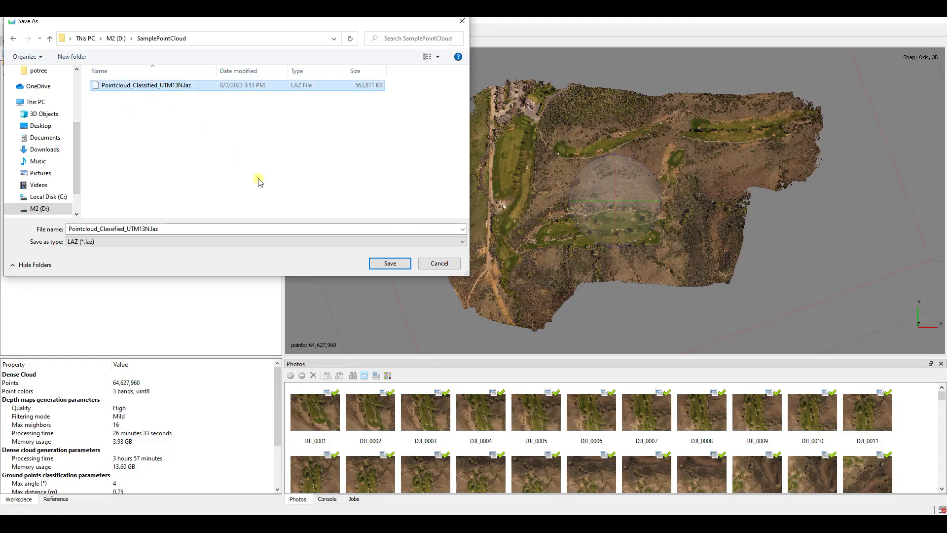
{"action": "left_click", "coordinate": [391, 264]}
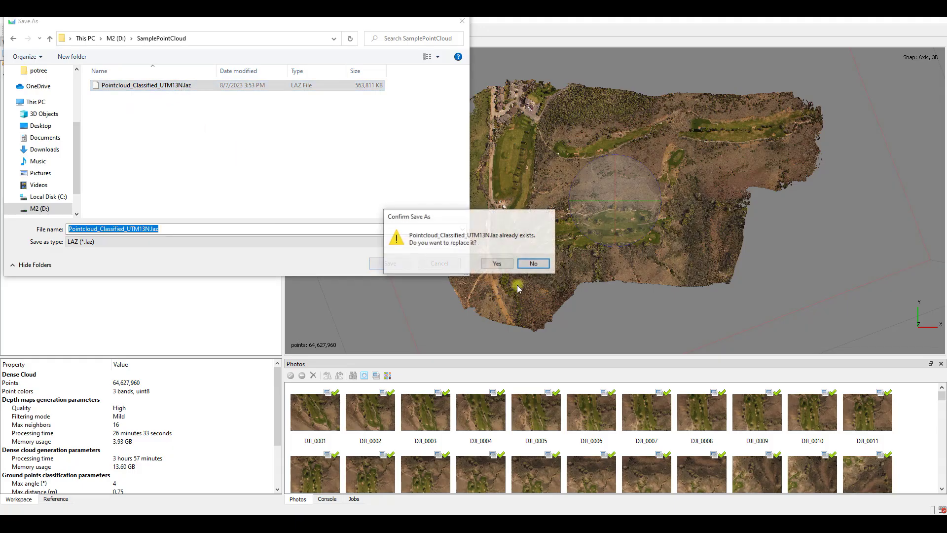
{"action": "left_click", "coordinate": [498, 264]}
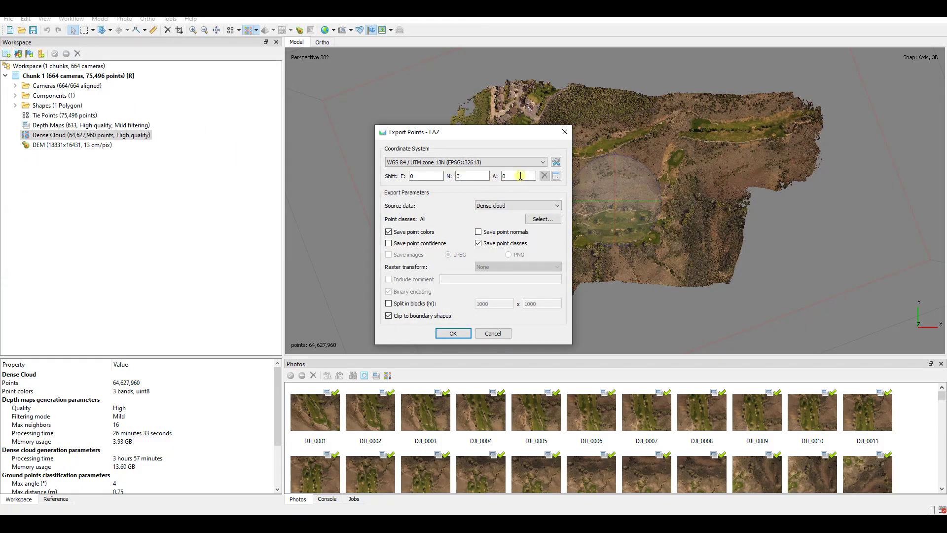
{"action": "left_click", "coordinate": [544, 163]}
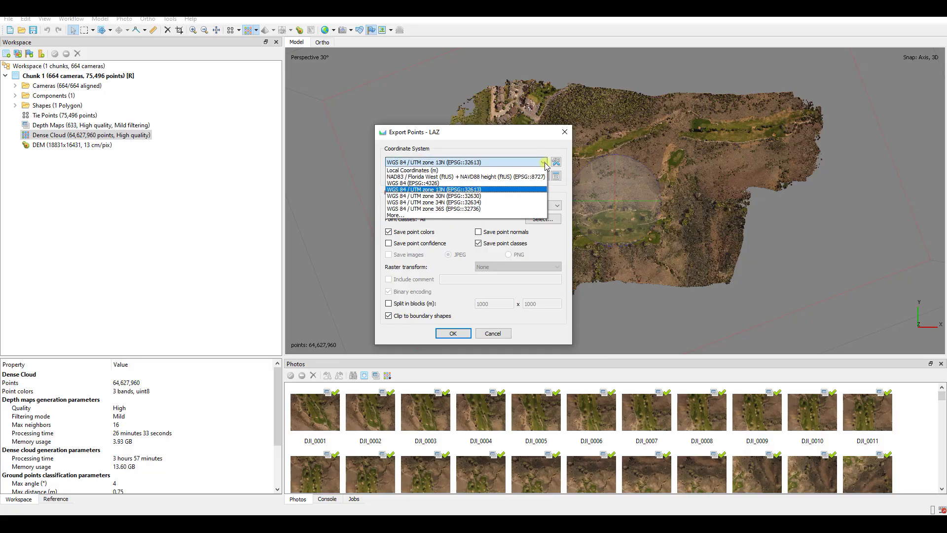
{"action": "left_click", "coordinate": [399, 215]}
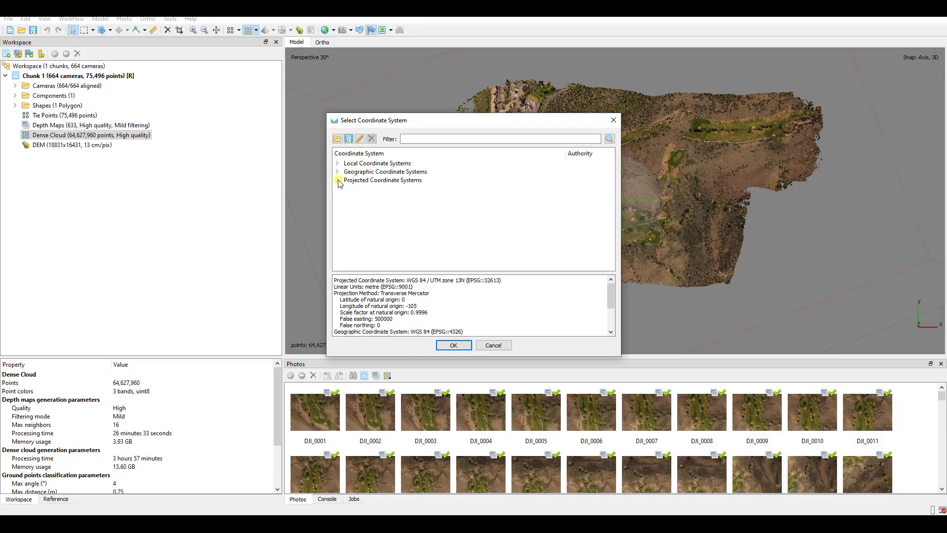
Export the LAZ points in WGS 84 / UTM zone 13N, processing locally
{"action": "left_click", "coordinate": [338, 180]}
{"action": "left_click_drag", "start_coordinate": [608, 163], "coordinate": [617, 261]}
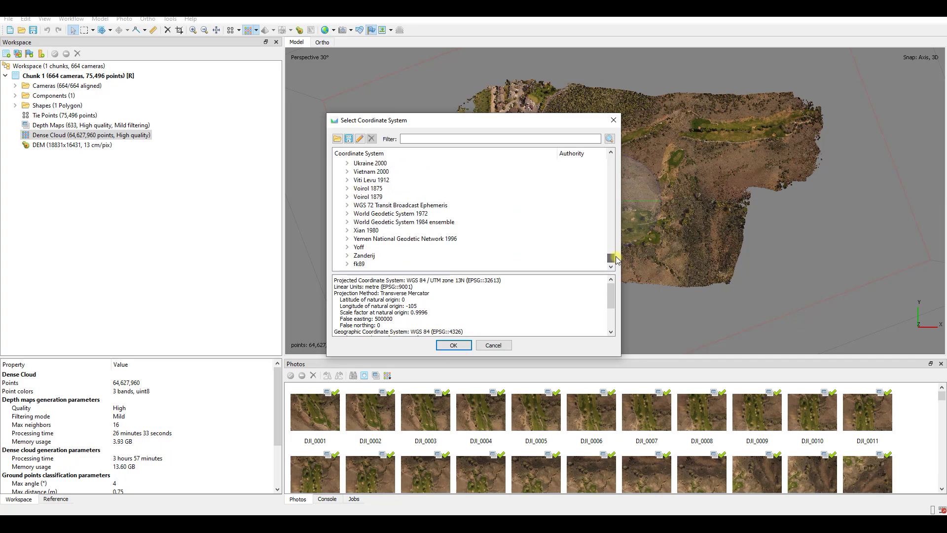
{"action": "left_click", "coordinate": [347, 222]}
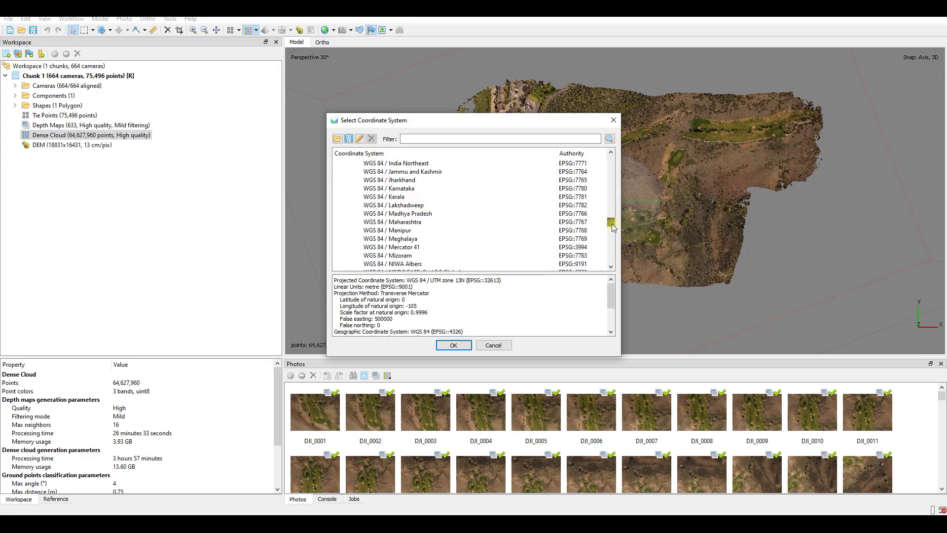
{"action": "left_click_drag", "start_coordinate": [612, 226], "coordinate": [612, 246]}
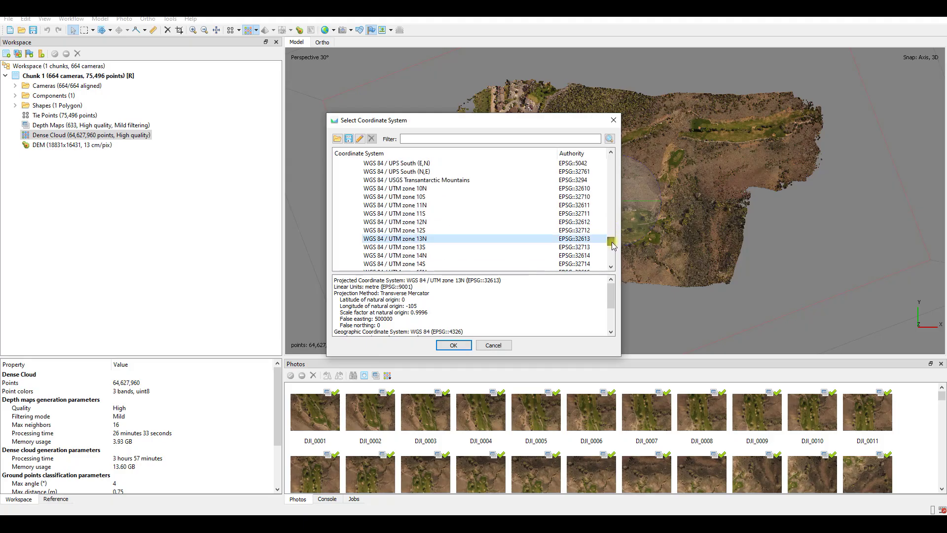
{"action": "scroll", "coordinate": [501, 201], "scroll_direction": "down", "scroll_amount": 4}
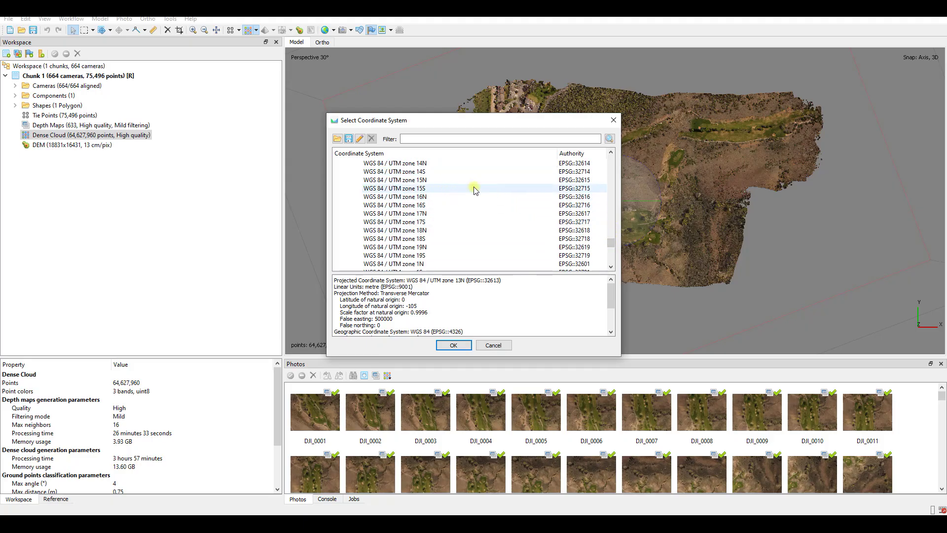
{"action": "scroll", "coordinate": [458, 177], "scroll_direction": "up", "scroll_amount": 1}
{"action": "left_click", "coordinate": [426, 173]}
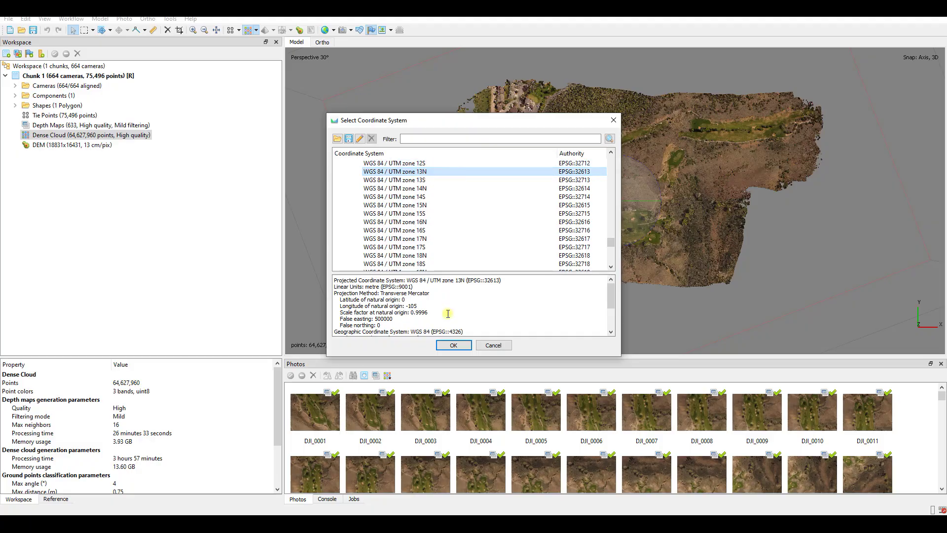
{"action": "left_click", "coordinate": [455, 346]}
{"action": "left_click", "coordinate": [454, 345]}
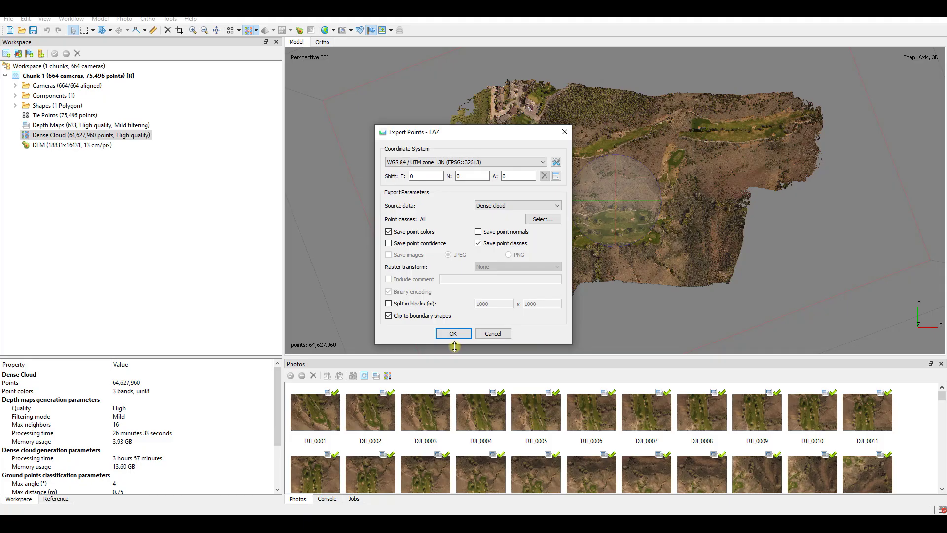
{"action": "left_click", "coordinate": [452, 333]}
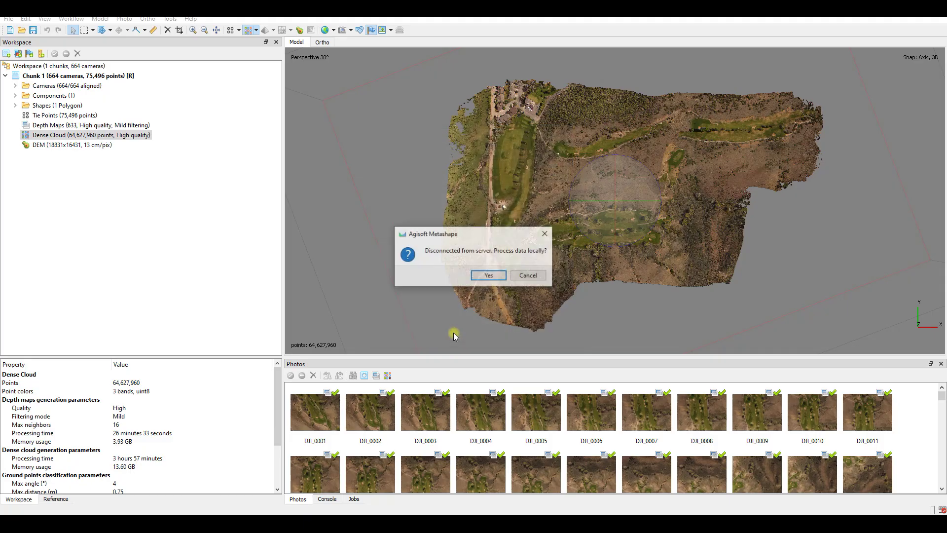
{"action": "left_click", "coordinate": [504, 278]}
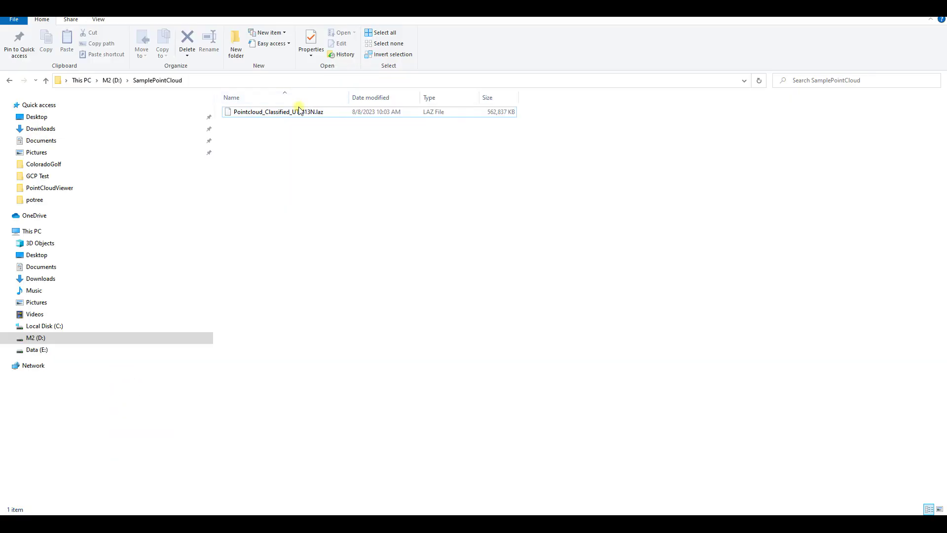
Drop Pointcloud_Classified_UTM13N.laz onto Potree Desktop and convert it with PotreeConverter 2.0
{"action": "left_click", "coordinate": [300, 117]}
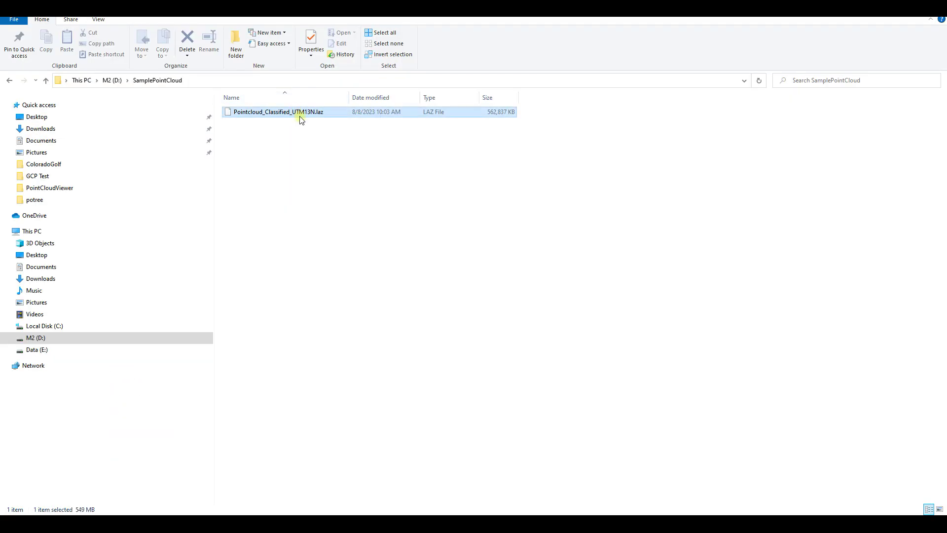
{"action": "mouse_move", "coordinate": [301, 119]}
{"action": "left_mouse_down"}
{"action": "mouse_move", "coordinate": [630, 509]}
{"action": "mouse_move", "coordinate": [522, 215]}
{"action": "left_mouse_up"}
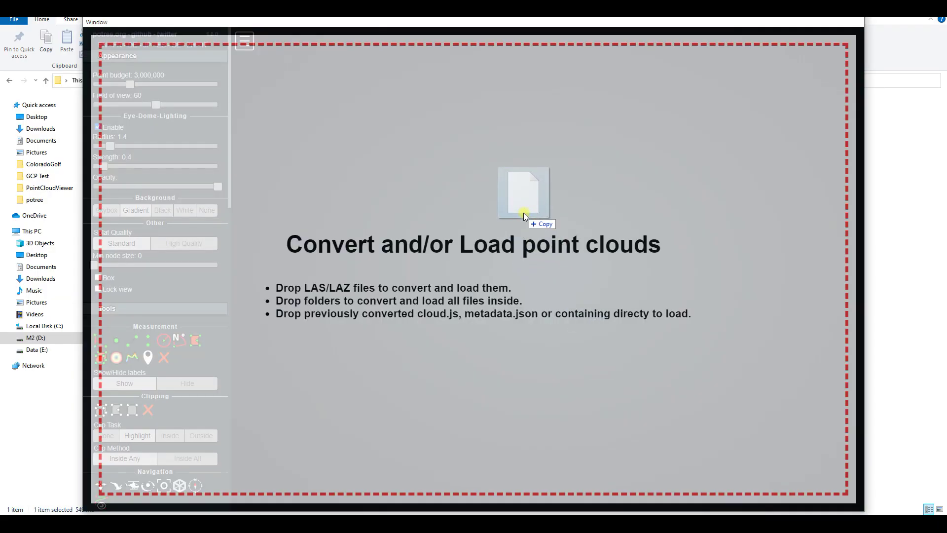
{"action": "left_click_drag", "start_coordinate": [523, 214], "coordinate": [523, 212]}
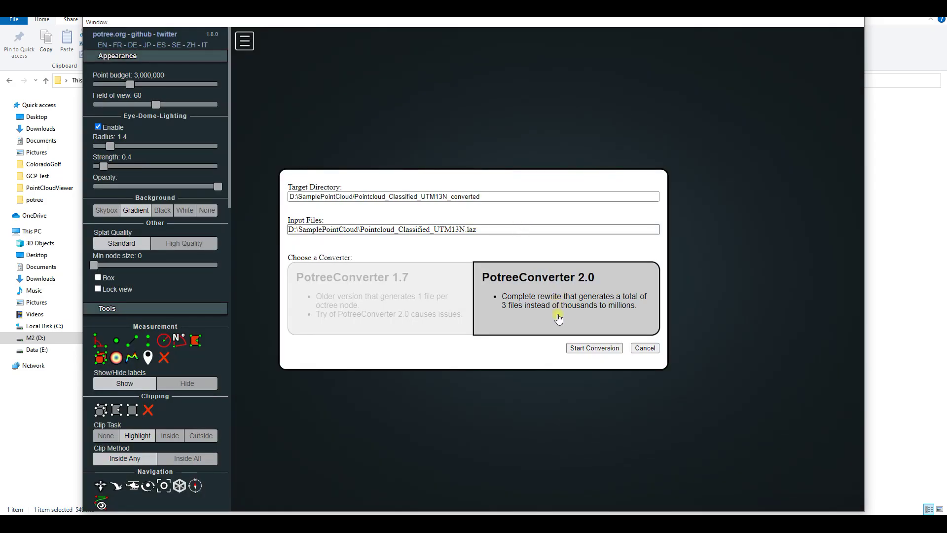
{"action": "left_click", "coordinate": [606, 347]}
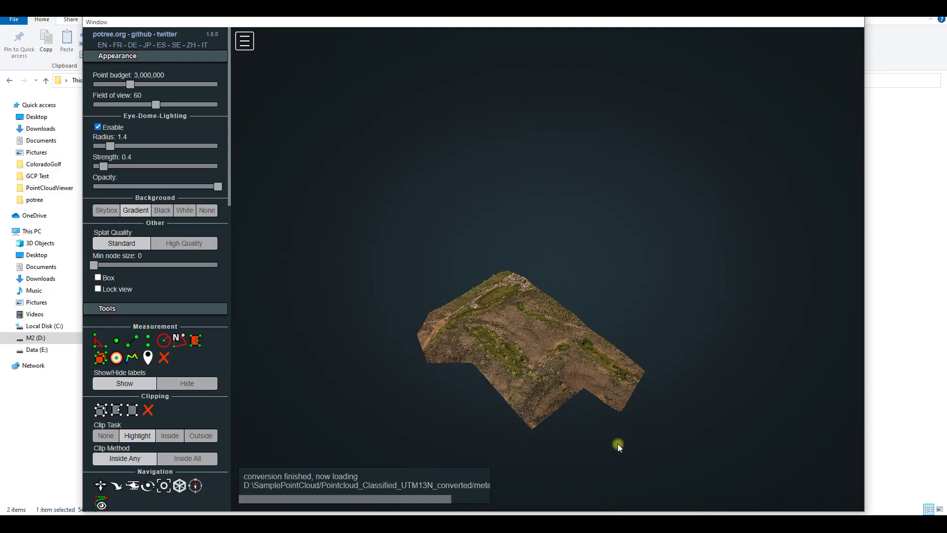
Close the Potree viewer and relaunch Potree Desktop from the PotreeDesktop_1.8.1_x64_windows folder on D:
{"action": "left_click", "coordinate": [858, 19]}
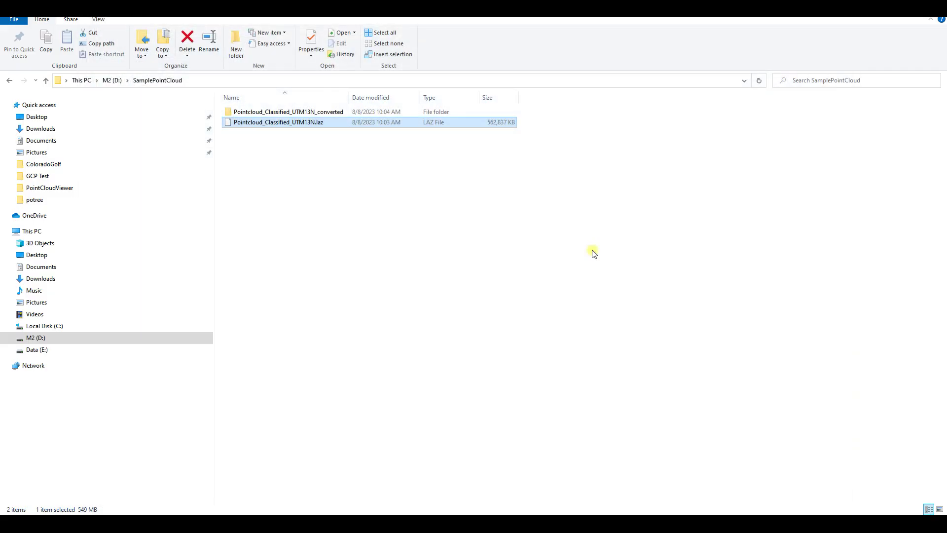
{"action": "double_click", "coordinate": [332, 113]}
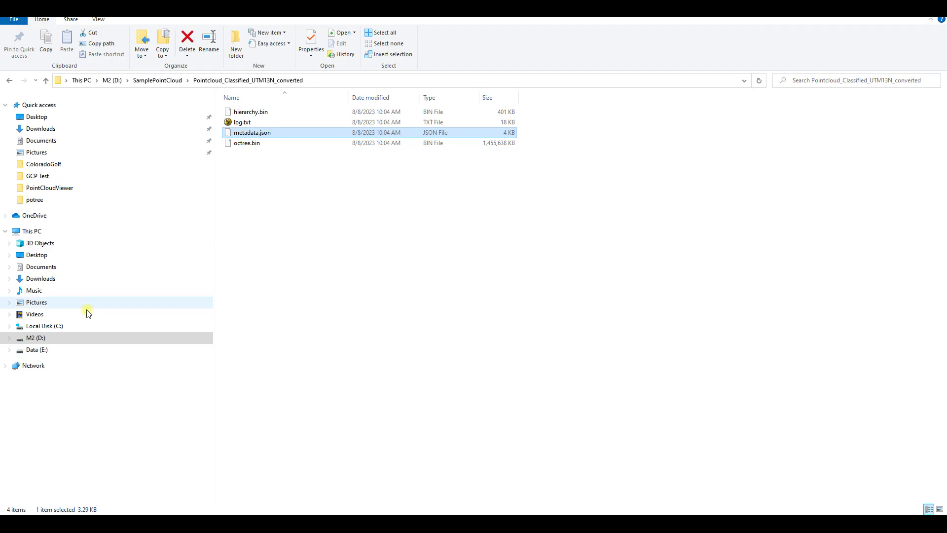
{"action": "left_click", "coordinate": [37, 338]}
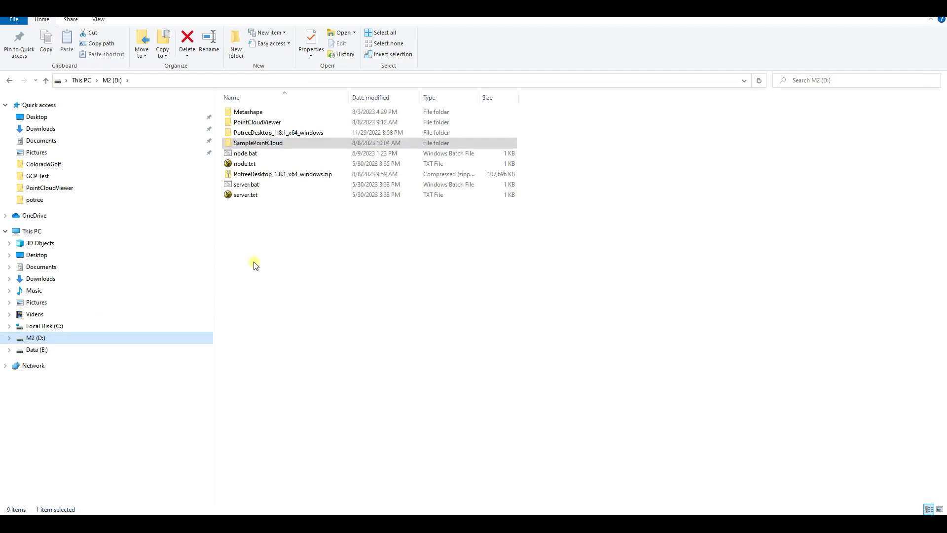
{"action": "double_click", "coordinate": [282, 134]}
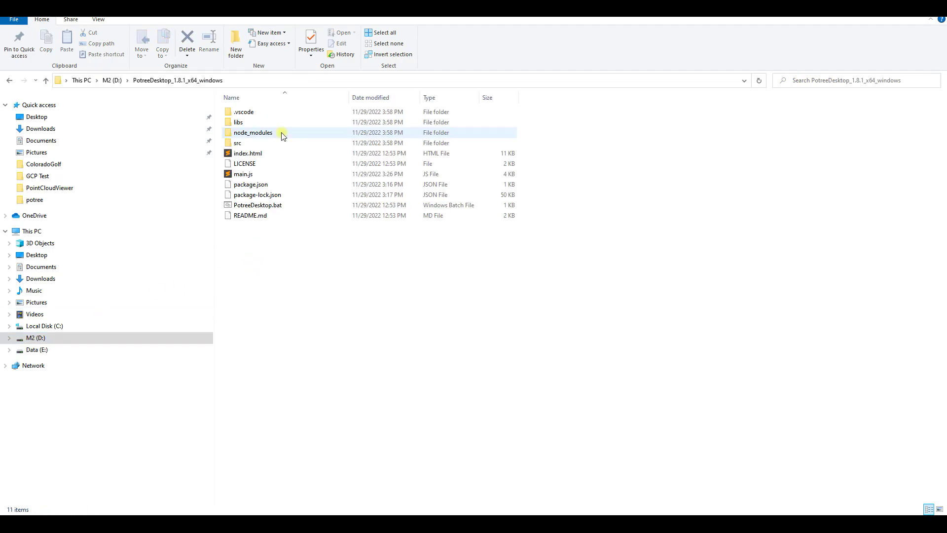
{"action": "double_click", "coordinate": [259, 205]}
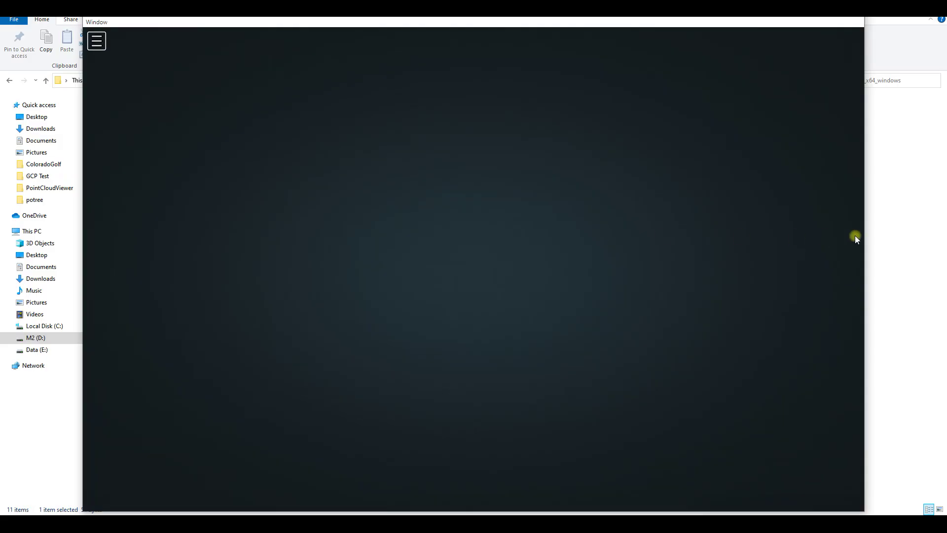
Return to SamplePointCloud's converted folder in File Explorer and select metadata.json
{"action": "left_click", "coordinate": [887, 232]}
{"action": "left_click", "coordinate": [38, 338]}
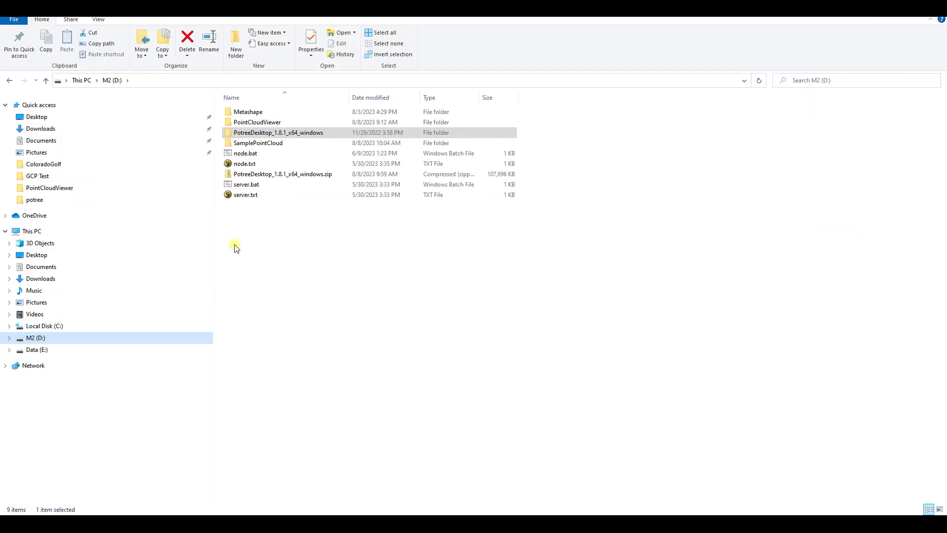
{"action": "double_click", "coordinate": [244, 143]}
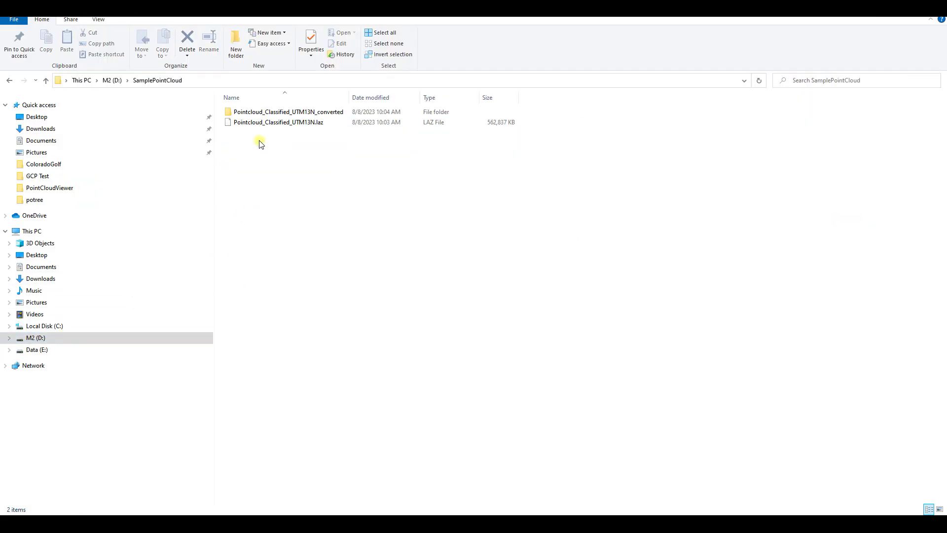
{"action": "double_click", "coordinate": [266, 113]}
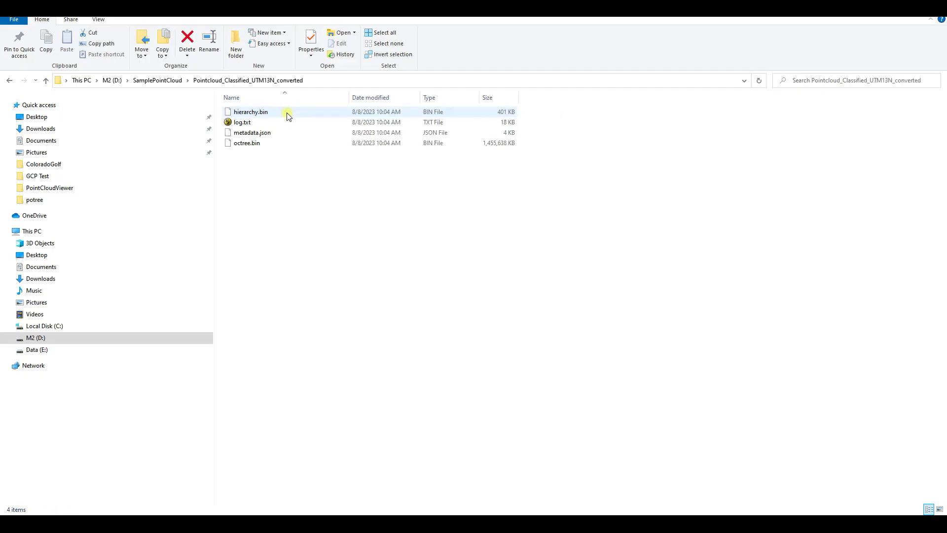
{"action": "left_click", "coordinate": [259, 133]}
Drop metadata.json onto Potree Desktop to load the golf course cloud, then tilt the terrain
{"action": "left_click_drag", "start_coordinate": [259, 135], "coordinate": [635, 509]}
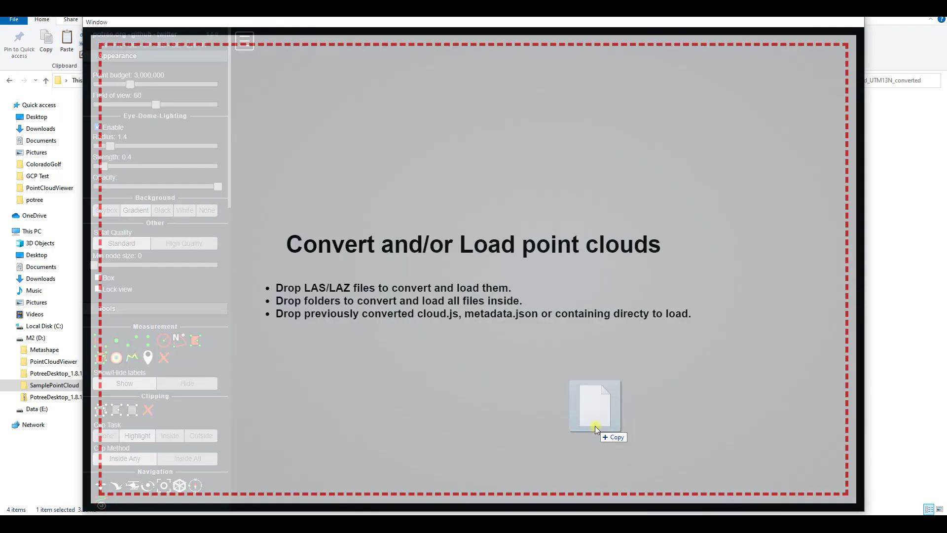
{"action": "left_click_drag", "start_coordinate": [635, 509], "coordinate": [560, 285]}
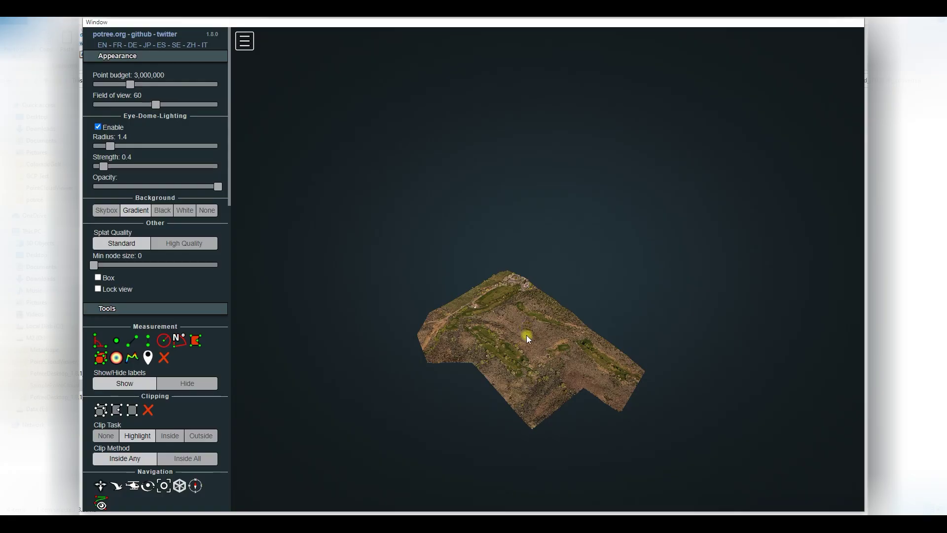
{"action": "left_click_drag", "start_coordinate": [526, 336], "coordinate": [526, 278]}
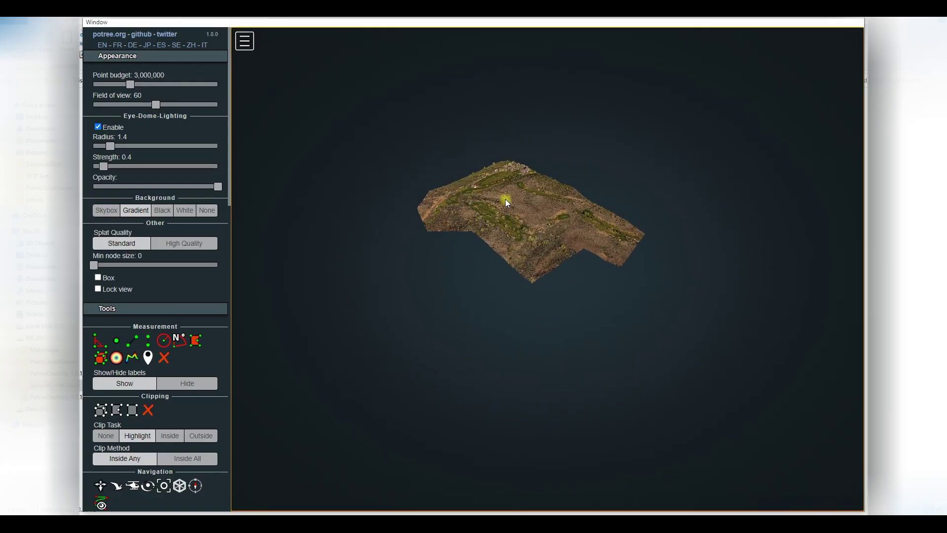
{"action": "scroll", "coordinate": [505, 199], "scroll_direction": "up", "scroll_amount": 5}
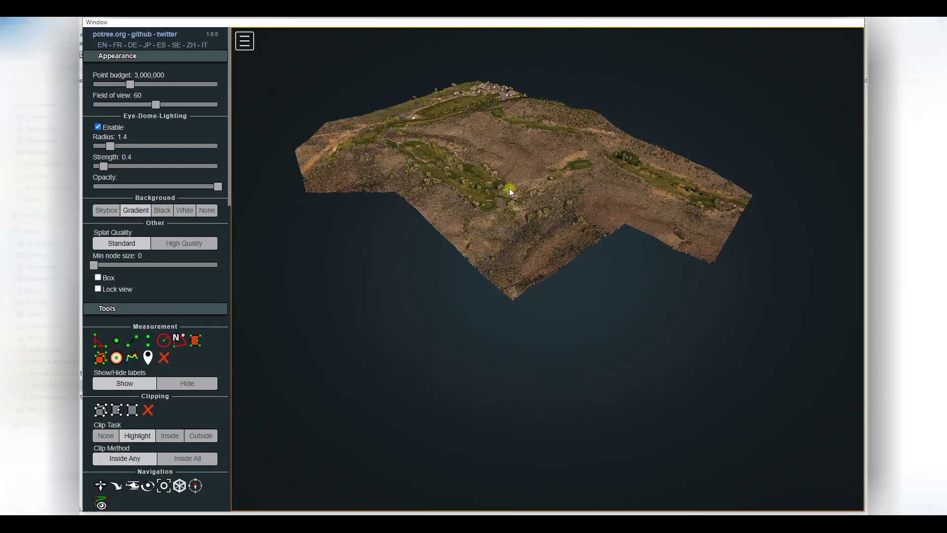
Orbit and pan across the course to an oblique close-up of the clubhouse area
{"action": "left_click_drag", "start_coordinate": [509, 188], "coordinate": [513, 238]}
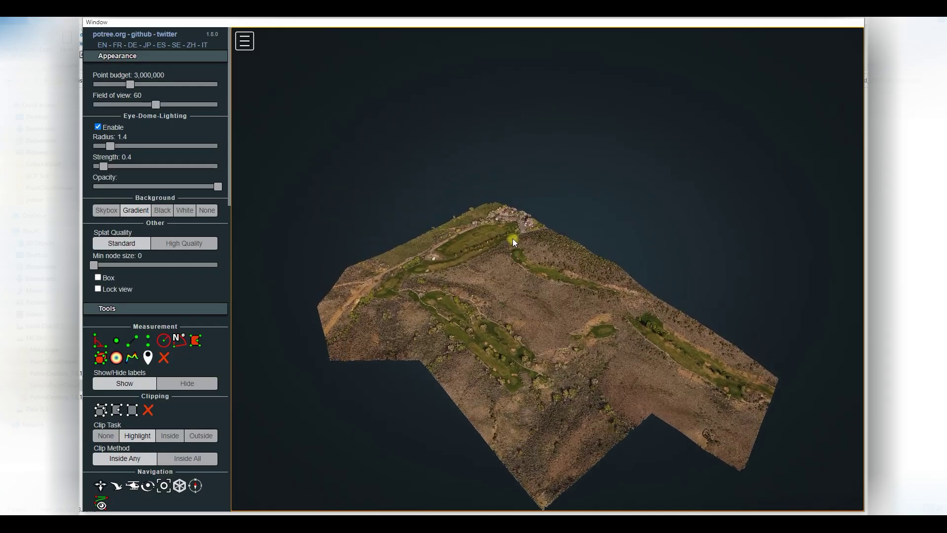
{"action": "scroll", "coordinate": [512, 237], "scroll_direction": "up", "scroll_amount": 2}
{"action": "scroll", "coordinate": [509, 218], "scroll_direction": "up", "scroll_amount": 2}
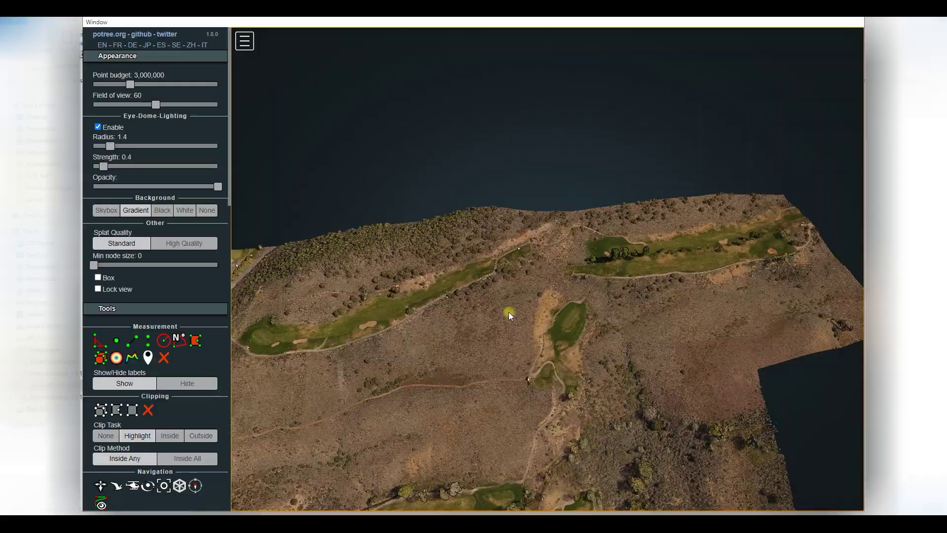
{"action": "left_click_drag", "start_coordinate": [508, 218], "coordinate": [497, 385]}
{"action": "scroll", "coordinate": [703, 80], "scroll_direction": "up", "scroll_amount": 3}
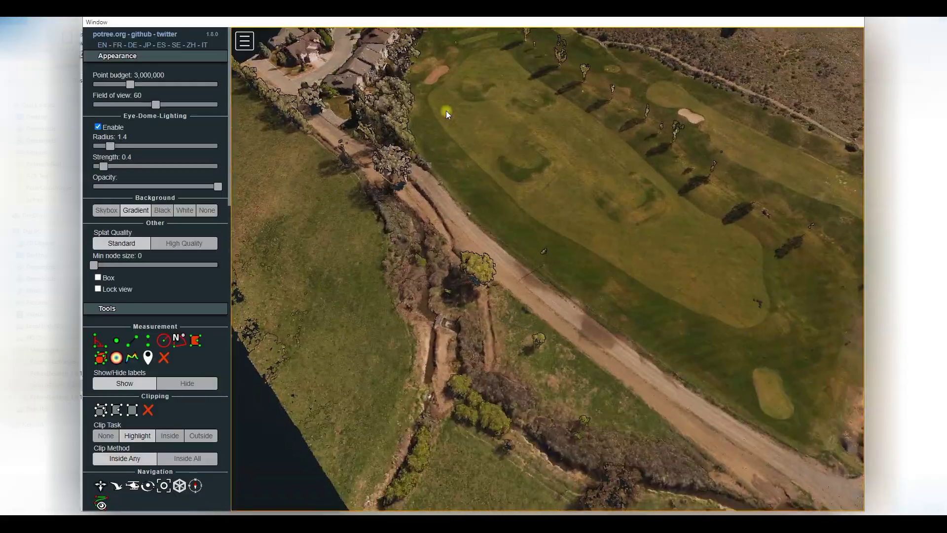
{"action": "right_click_drag", "start_coordinate": [661, 210], "coordinate": [541, 228]}
{"action": "mouse_move", "coordinate": [540, 229]}
{"action": "left_mouse_down"}
{"action": "mouse_move", "coordinate": [464, 187]}
{"action": "mouse_move", "coordinate": [474, 239]}
{"action": "left_mouse_up"}
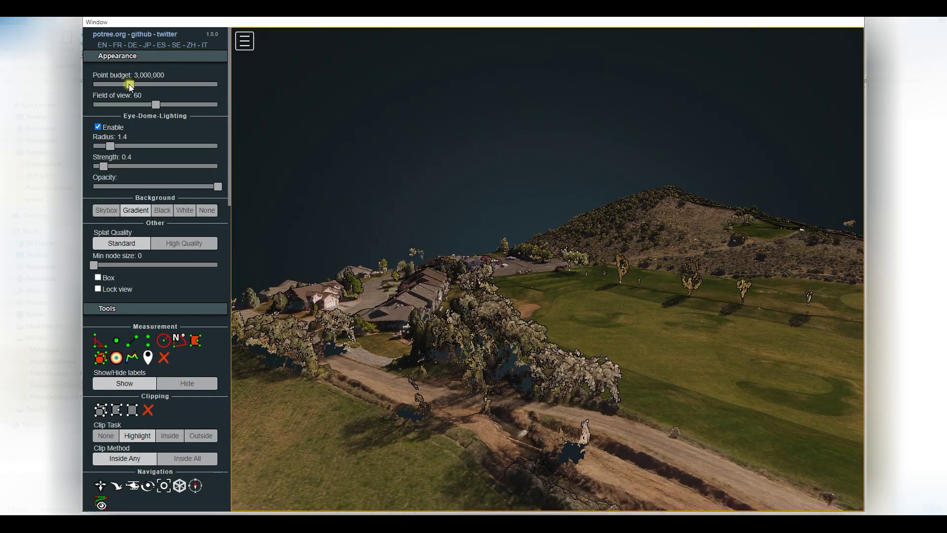
Set the point budget to about 2.4 million and lower eye-dome lighting strength to 0.1
{"action": "left_click_drag", "start_coordinate": [129, 83], "coordinate": [246, 91]}
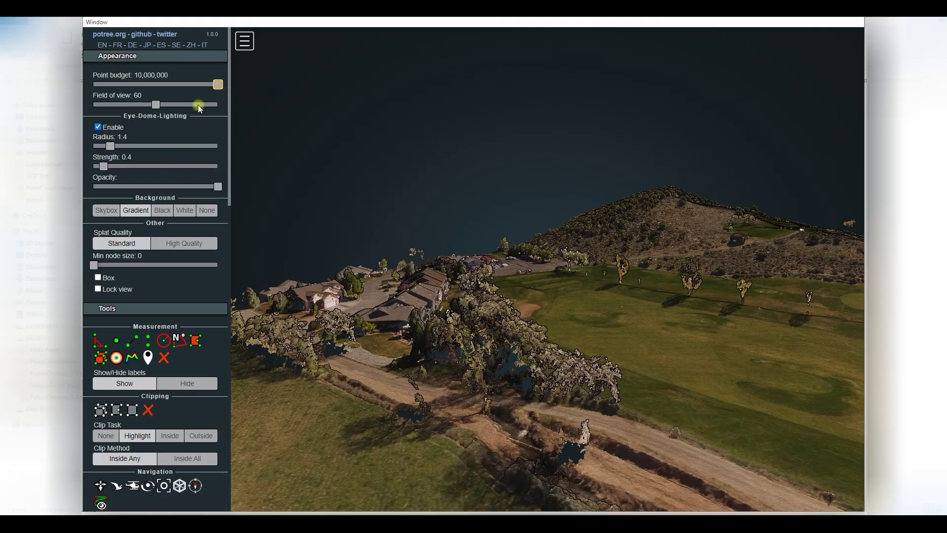
{"action": "mouse_move", "coordinate": [219, 85]}
{"action": "left_mouse_down"}
{"action": "mouse_move", "coordinate": [124, 90]}
{"action": "mouse_move", "coordinate": [154, 106]}
{"action": "mouse_move", "coordinate": [136, 106]}
{"action": "mouse_move", "coordinate": [175, 108]}
{"action": "mouse_move", "coordinate": [155, 108]}
{"action": "left_mouse_up"}
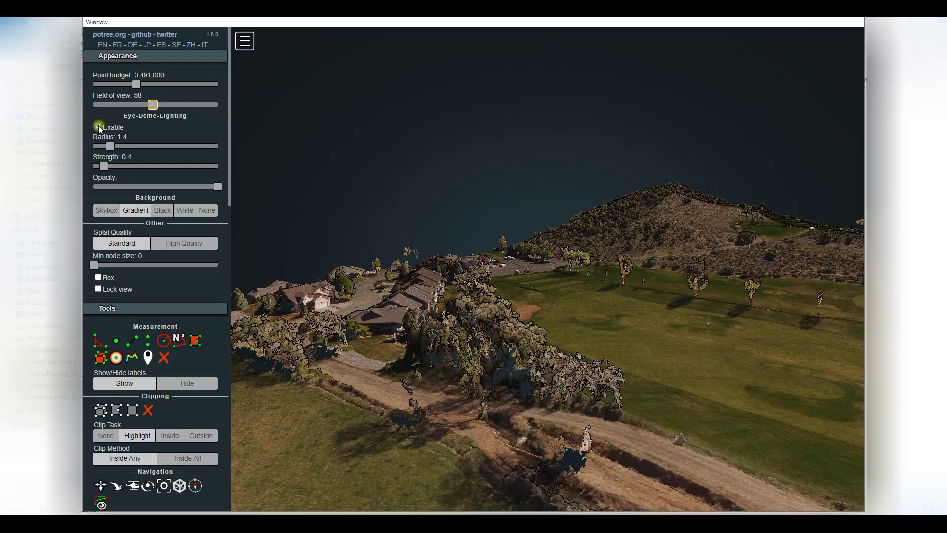
{"action": "left_click", "coordinate": [99, 128]}
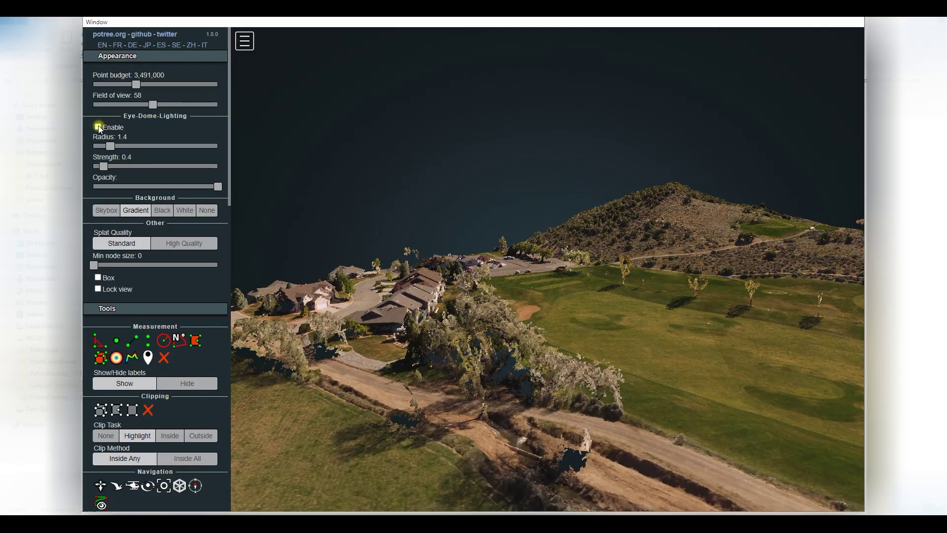
{"action": "left_click", "coordinate": [98, 126]}
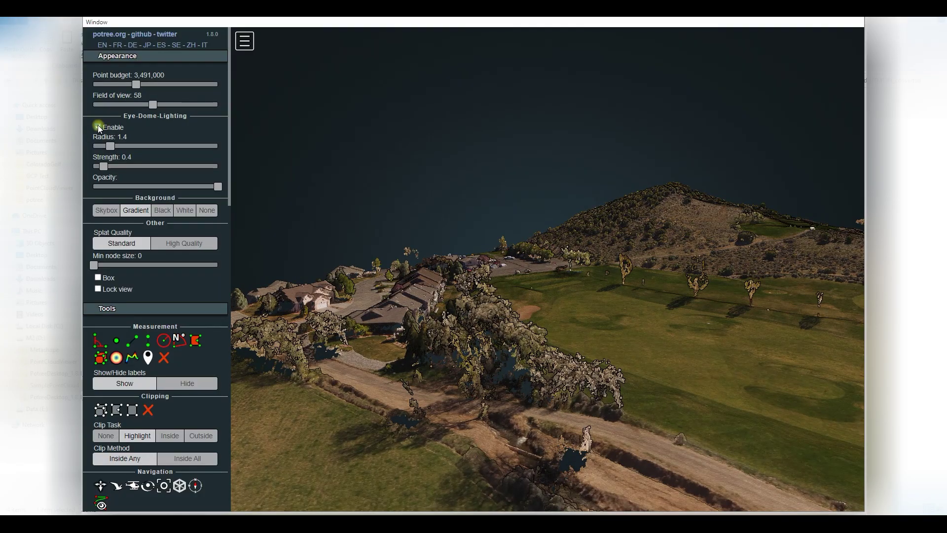
{"action": "left_click_drag", "start_coordinate": [105, 166], "coordinate": [97, 167]}
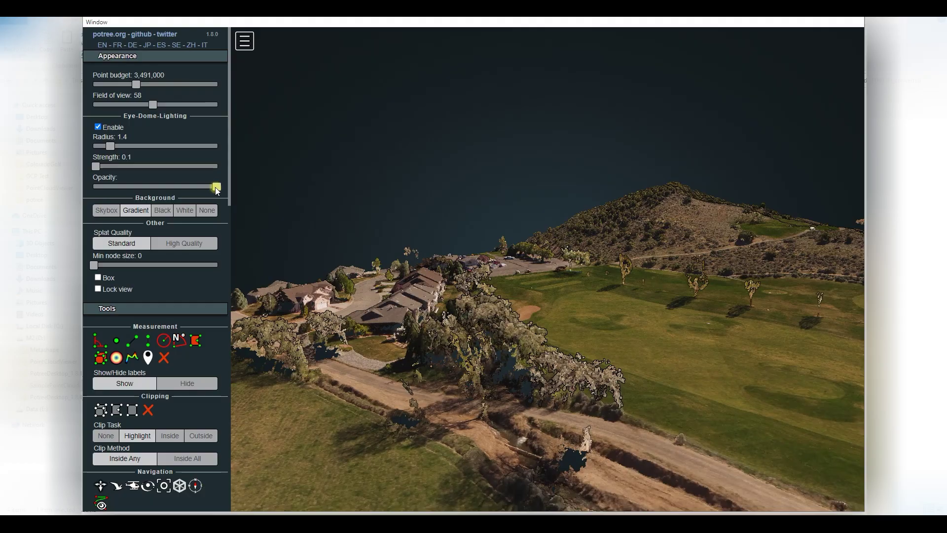
{"action": "mouse_move", "coordinate": [216, 187]}
{"action": "left_mouse_down"}
{"action": "mouse_move", "coordinate": [127, 188]}
{"action": "mouse_move", "coordinate": [218, 186]}
{"action": "left_mouse_up"}
Try the Gradient, Black, White and None backgrounds, ending on the cloudy Skybox
{"action": "left_click", "coordinate": [110, 211]}
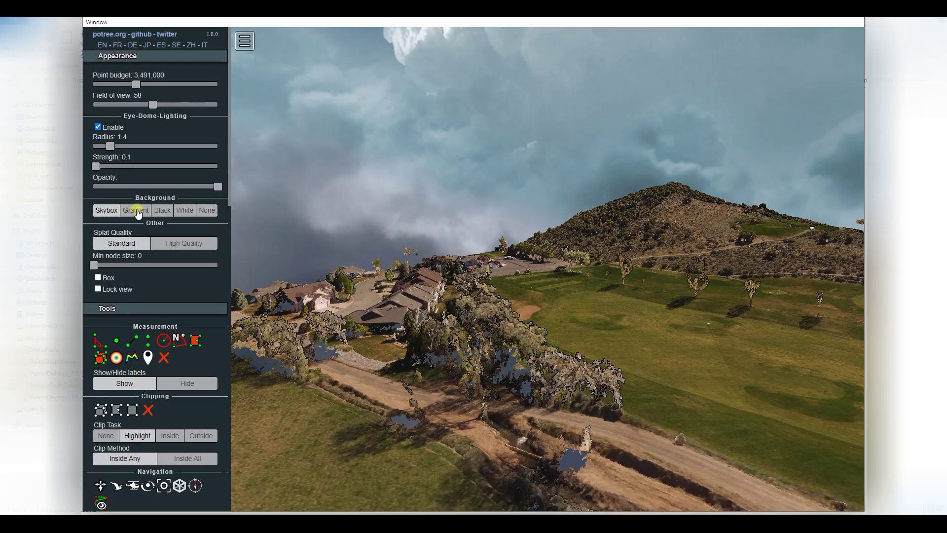
{"action": "left_click", "coordinate": [136, 211]}
{"action": "left_click", "coordinate": [168, 213]}
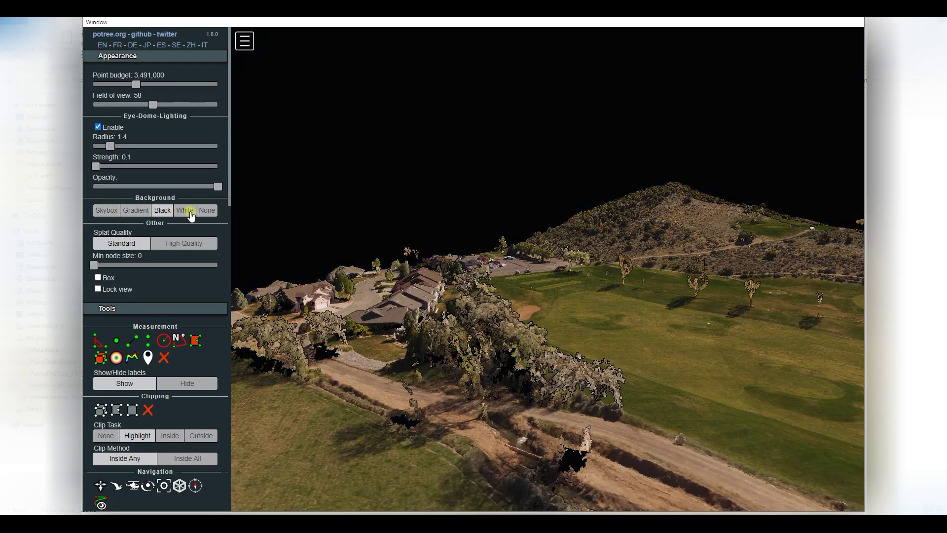
{"action": "left_click", "coordinate": [186, 213]}
{"action": "left_click", "coordinate": [209, 213]}
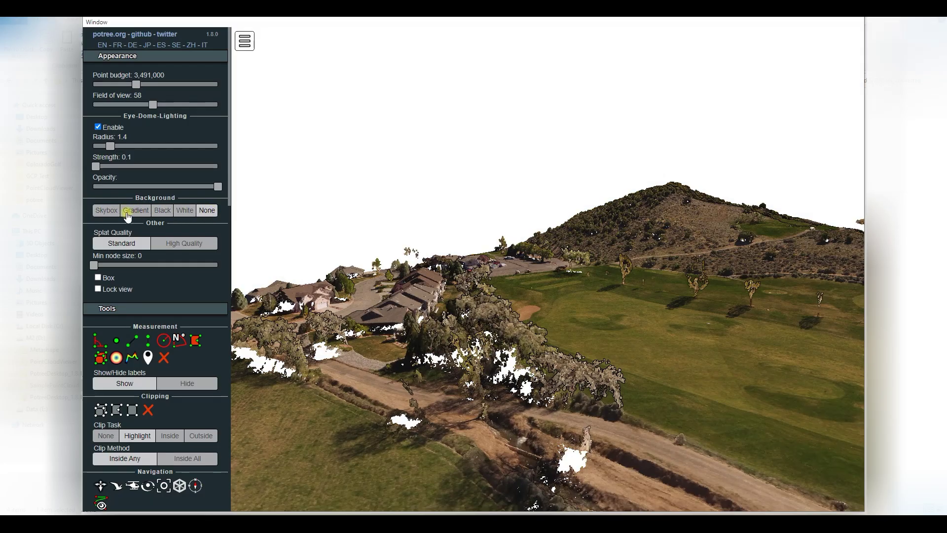
{"action": "left_click", "coordinate": [108, 211]}
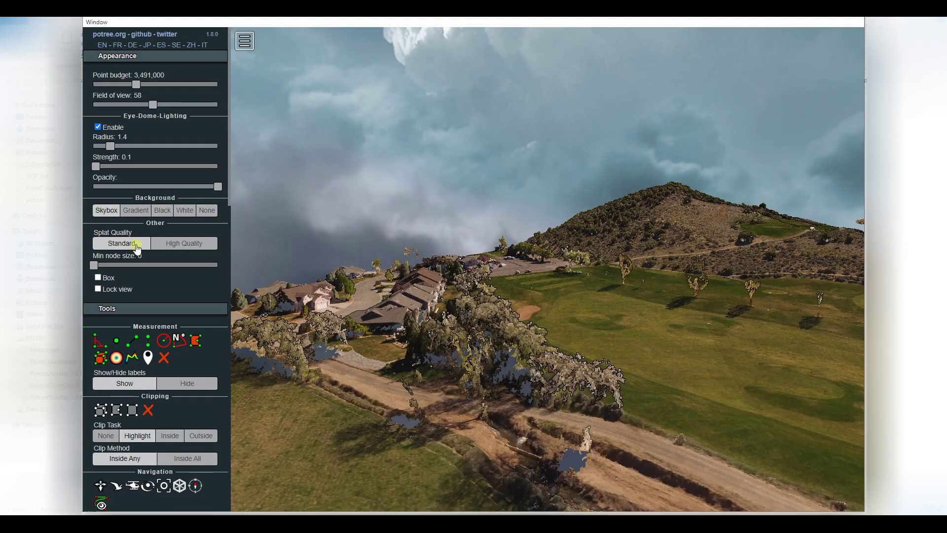
Set Splat Quality to High Quality after comparing Standard, then collapse Appearance
{"action": "left_click", "coordinate": [184, 246]}
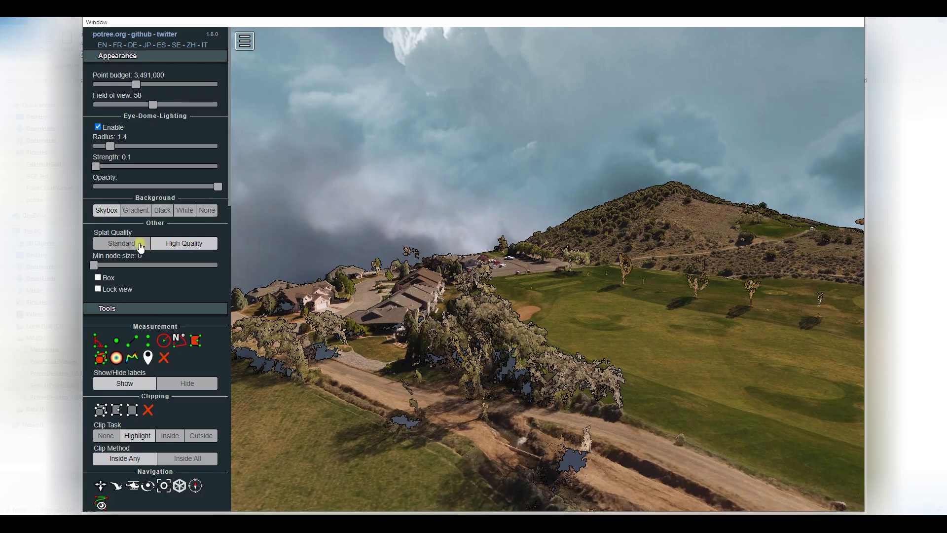
{"action": "left_click", "coordinate": [122, 247]}
{"action": "left_click", "coordinate": [185, 247]}
{"action": "left_click", "coordinate": [126, 57]}
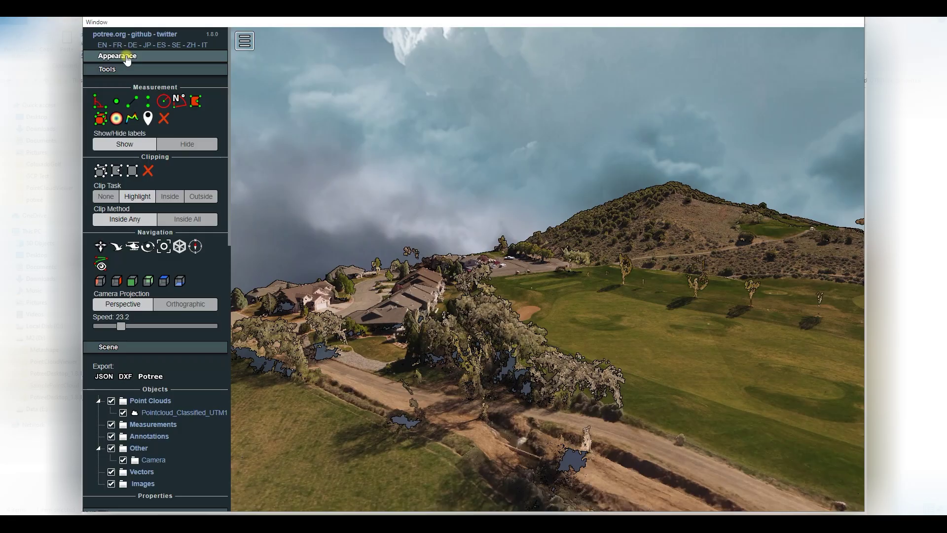
Measure an angle triangle with three corners on the fairway
{"action": "left_click", "coordinate": [98, 101]}
{"action": "left_click", "coordinate": [588, 320]}
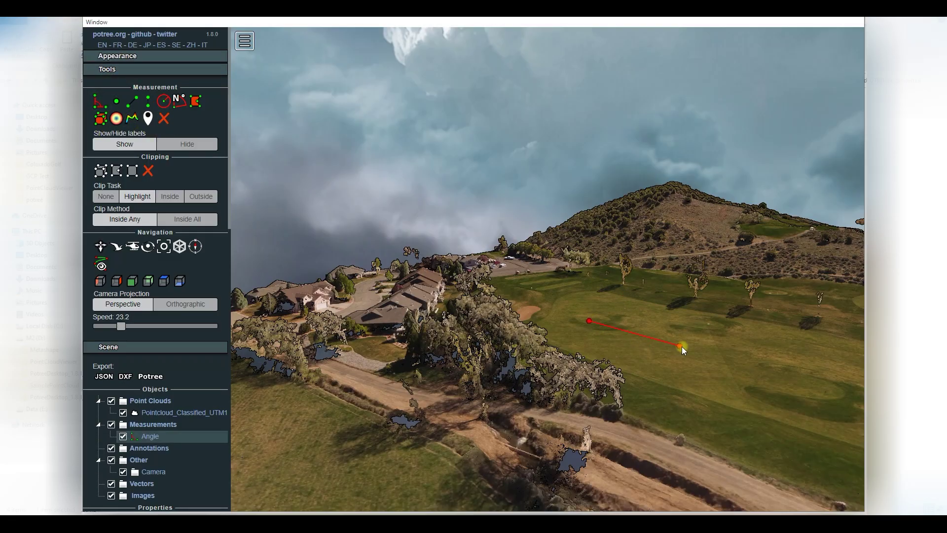
{"action": "left_click", "coordinate": [692, 350]}
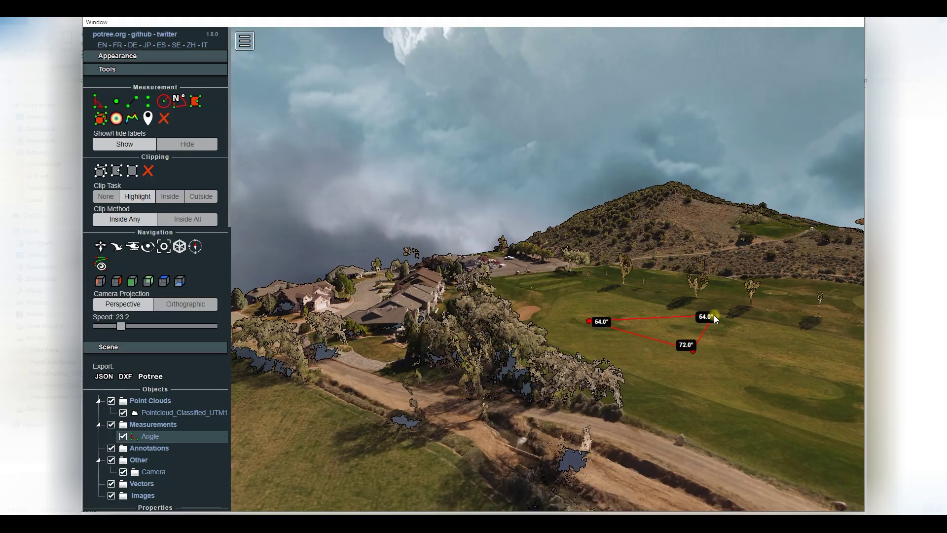
{"action": "left_click", "coordinate": [718, 314]}
Mark coordinate points at the houses and the hilltop
{"action": "left_click", "coordinate": [116, 101]}
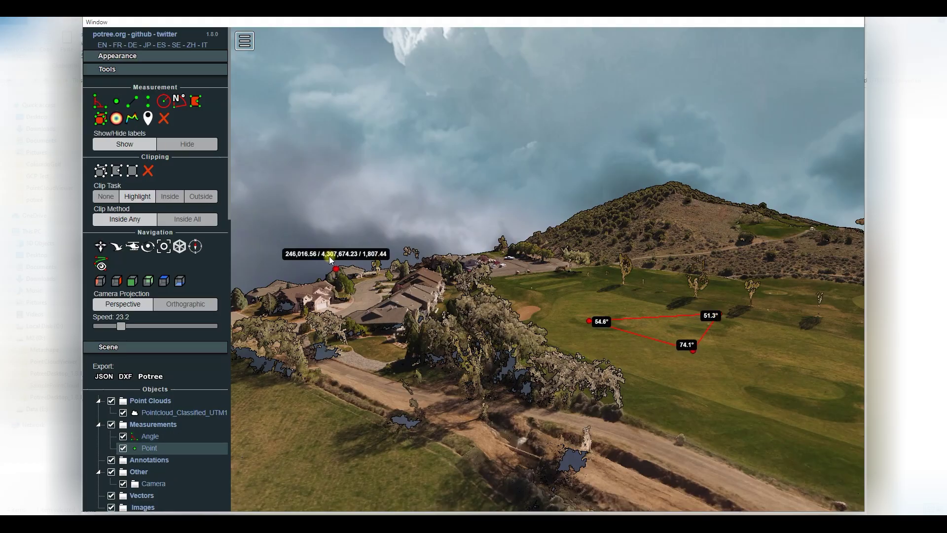
{"action": "left_click", "coordinate": [393, 298]}
{"action": "left_click", "coordinate": [117, 101]}
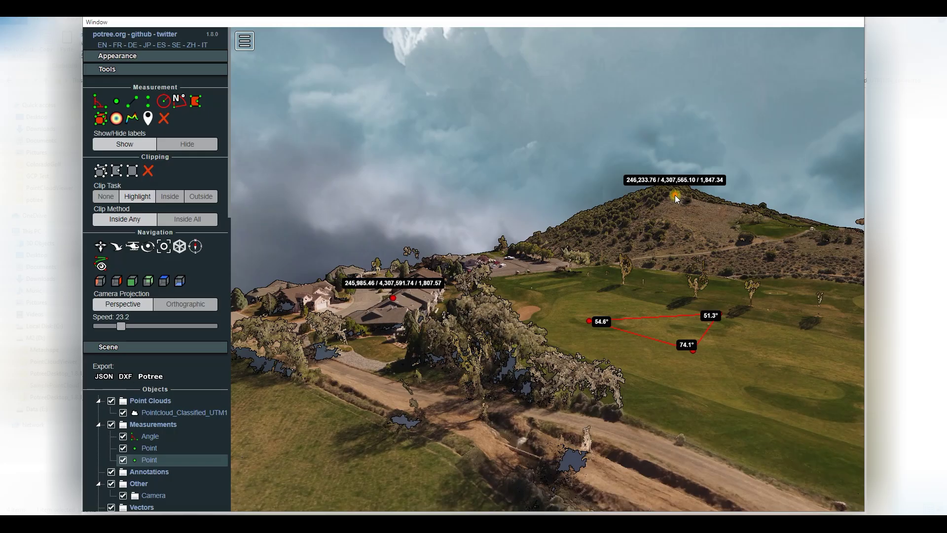
Measure a 204.77 m distance from the hilltop to the field
{"action": "left_click", "coordinate": [134, 98]}
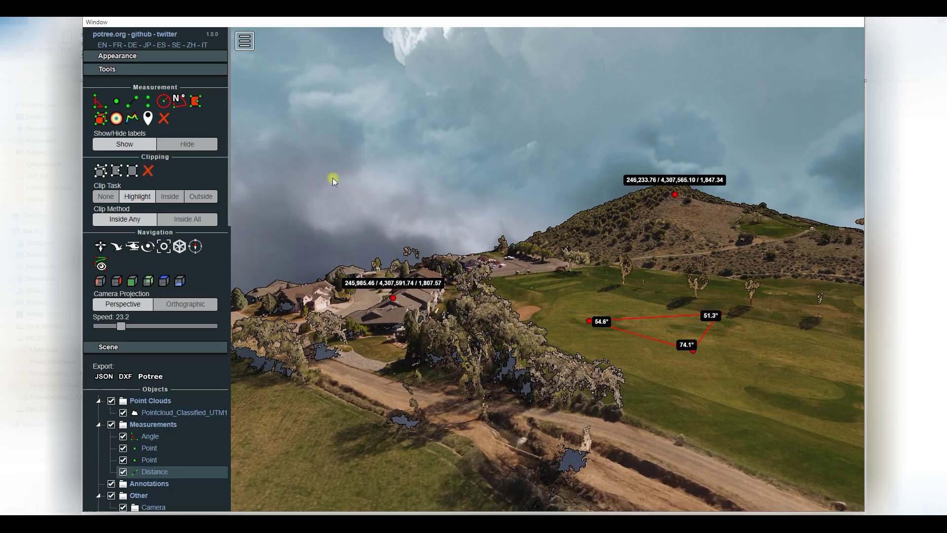
{"action": "left_click", "coordinate": [687, 198]}
{"action": "left_click", "coordinate": [839, 330]}
{"action": "right_click", "coordinate": [837, 330]}
Measure a 15.05 m height and a 257.84° azimuth on the fairway
{"action": "left_click", "coordinate": [150, 102]}
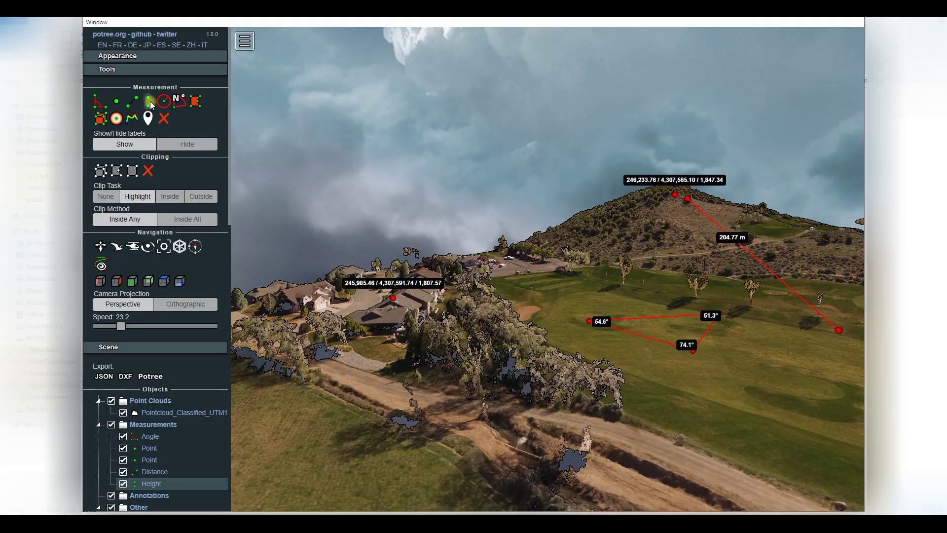
{"action": "left_click", "coordinate": [620, 257]}
{"action": "left_click", "coordinate": [600, 287]}
{"action": "left_click", "coordinate": [179, 120]}
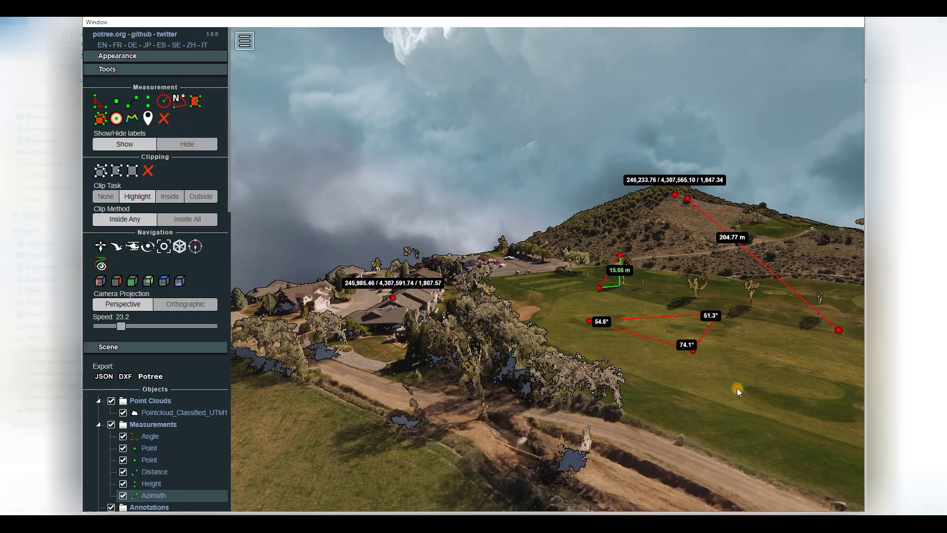
{"action": "left_click", "coordinate": [737, 388]}
{"action": "left_click", "coordinate": [742, 417]}
Trace a 6,177.8 m² area polygon along the fairway, then remove all measurements
{"action": "left_click", "coordinate": [196, 102]}
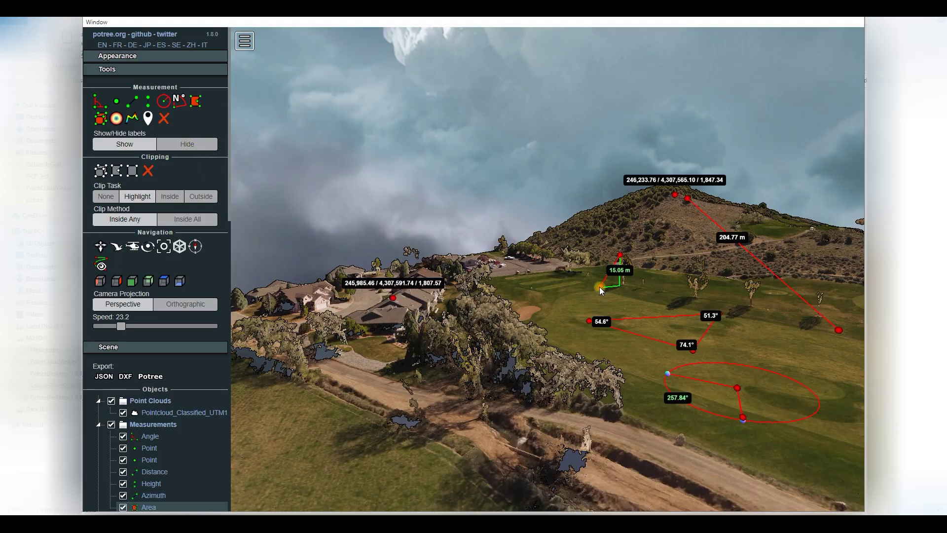
{"action": "left_click", "coordinate": [557, 301]}
{"action": "left_click", "coordinate": [540, 331]}
{"action": "left_click", "coordinate": [569, 349]}
{"action": "left_click", "coordinate": [597, 359]}
{"action": "left_click", "coordinate": [638, 373]}
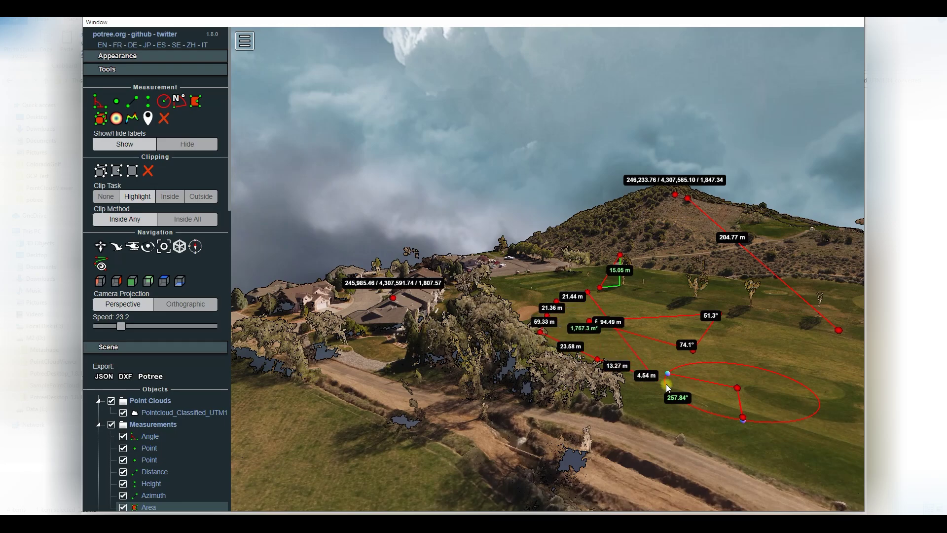
{"action": "left_click", "coordinate": [686, 391]}
{"action": "left_click", "coordinate": [818, 428]}
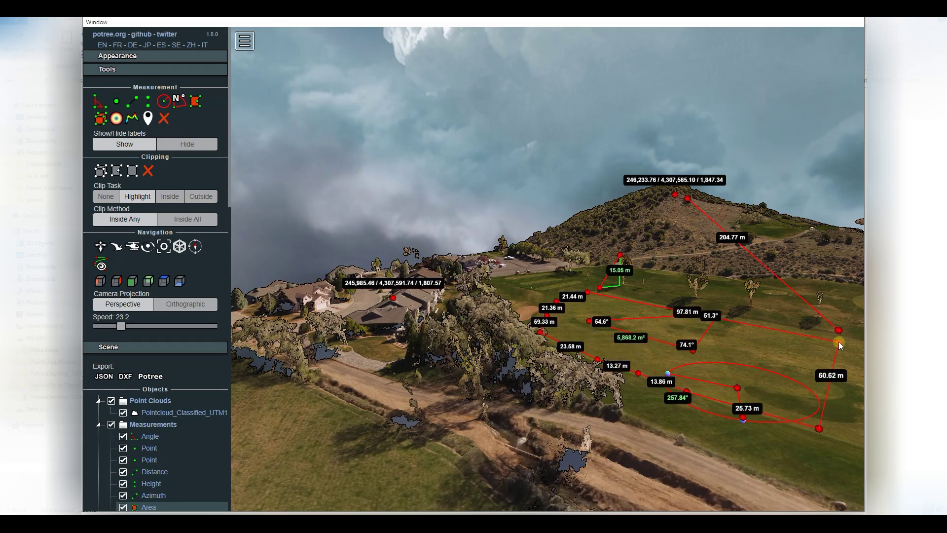
{"action": "left_click", "coordinate": [839, 335]}
{"action": "left_click", "coordinate": [623, 299]}
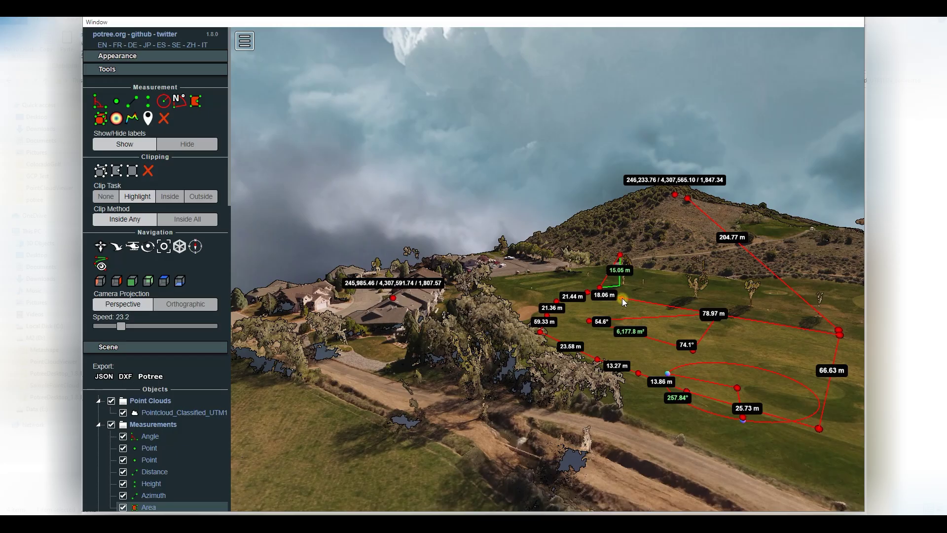
{"action": "right_click", "coordinate": [622, 298]}
{"action": "left_click", "coordinate": [166, 118]}
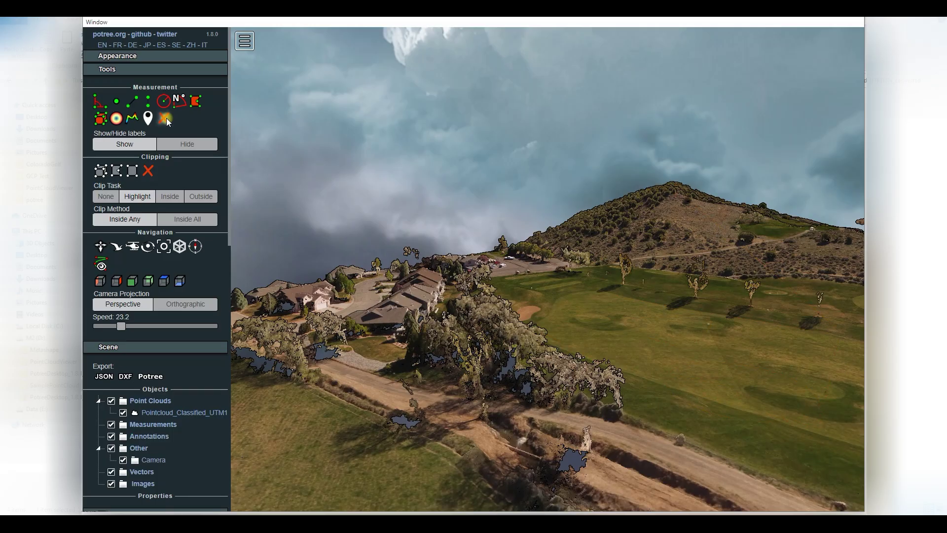
Draw a profile line from the hilltop and show its 2D height profile (1,845 to 1,800 m)
{"action": "left_click", "coordinate": [132, 119]}
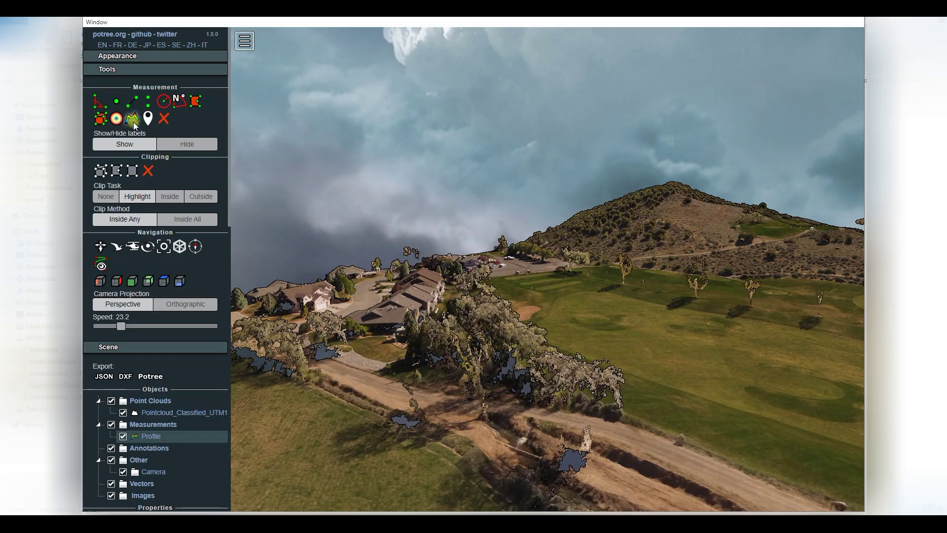
{"action": "left_click", "coordinate": [673, 194]}
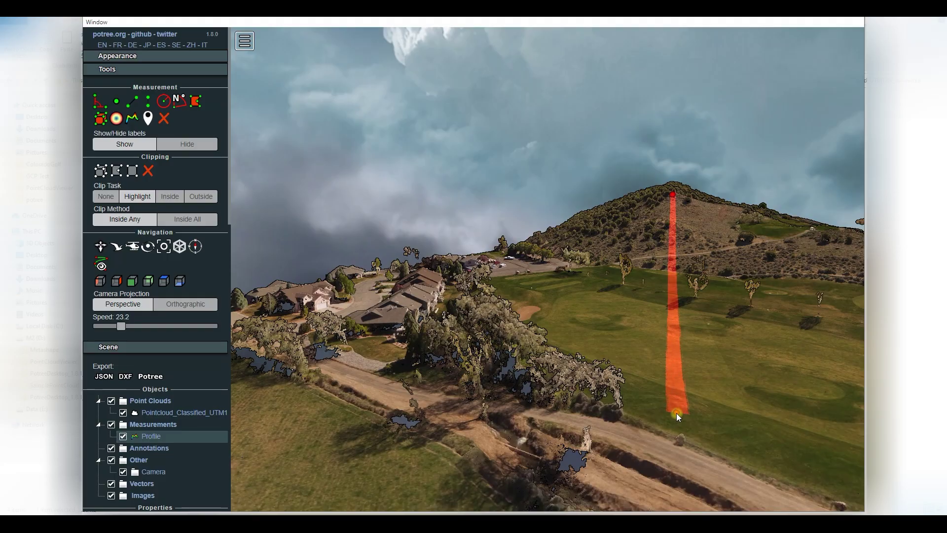
{"action": "scroll", "coordinate": [159, 348], "scroll_direction": "down", "scroll_amount": 3}
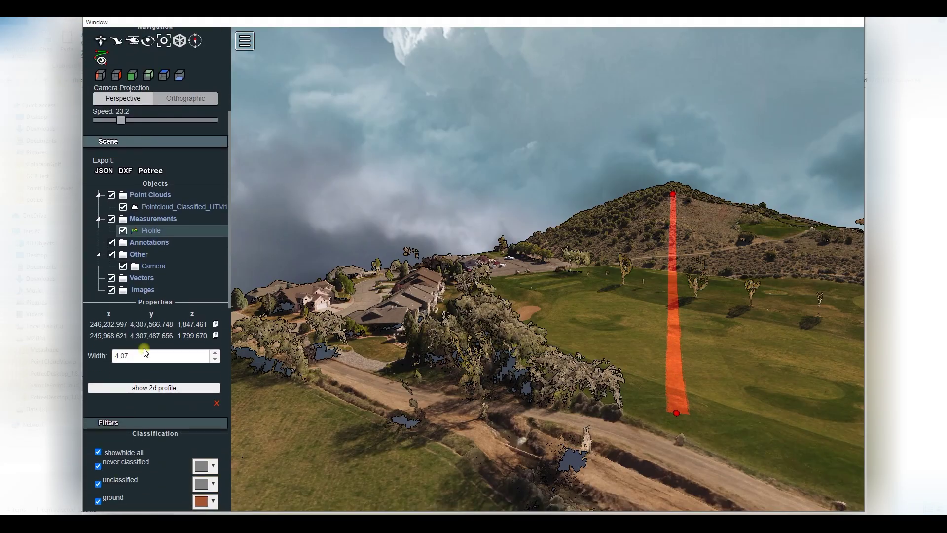
{"action": "left_click", "coordinate": [153, 389]}
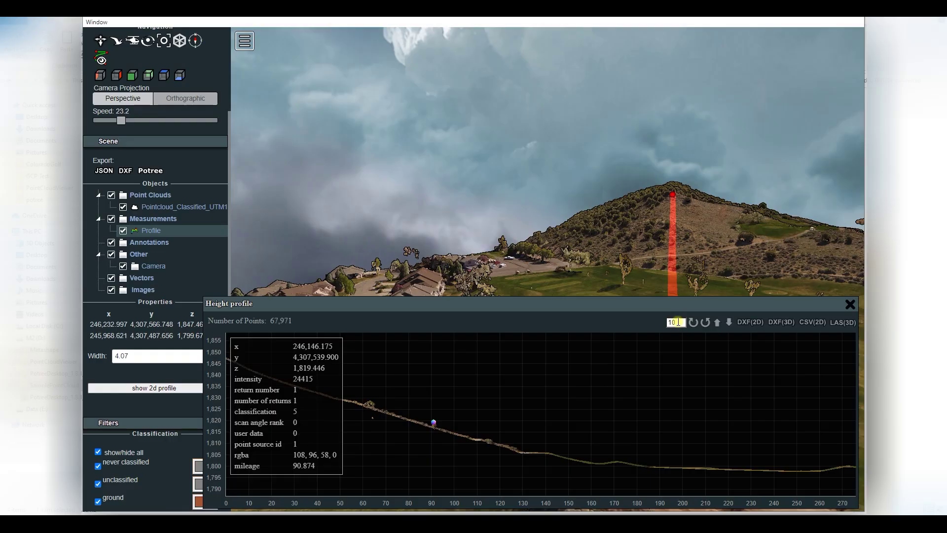
Rotate the profile line between diagonal and vertical, ending vertical
{"action": "left_click", "coordinate": [707, 320]}
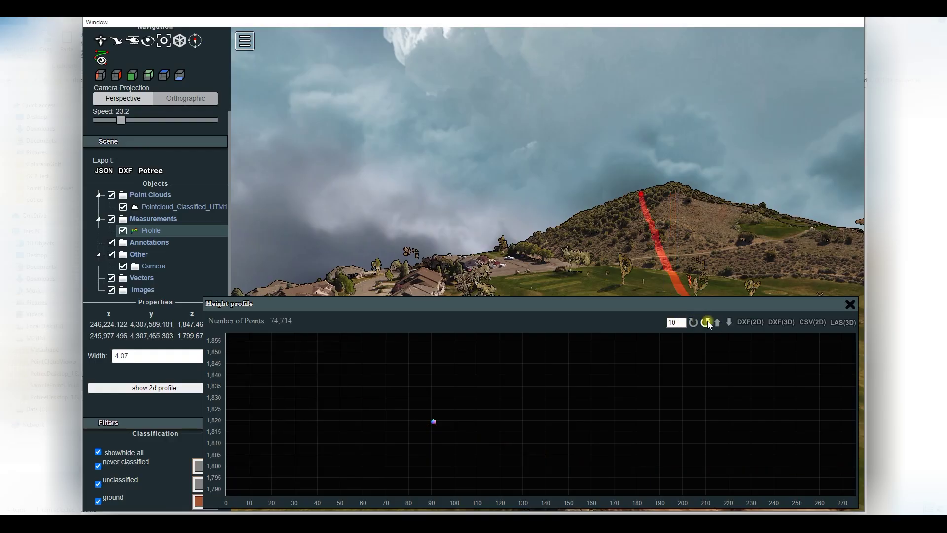
{"action": "left_click", "coordinate": [695, 321]}
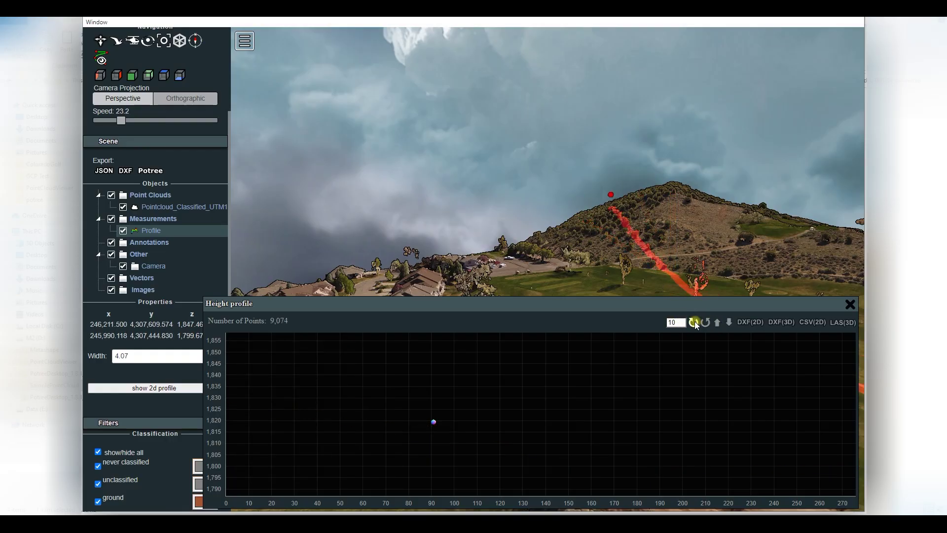
{"action": "left_click", "coordinate": [694, 321]}
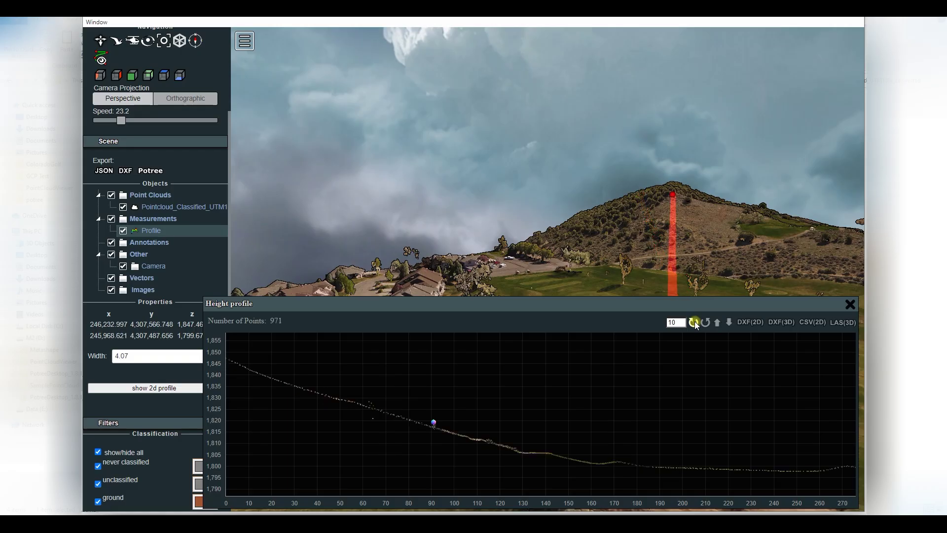
{"action": "left_click", "coordinate": [695, 321]}
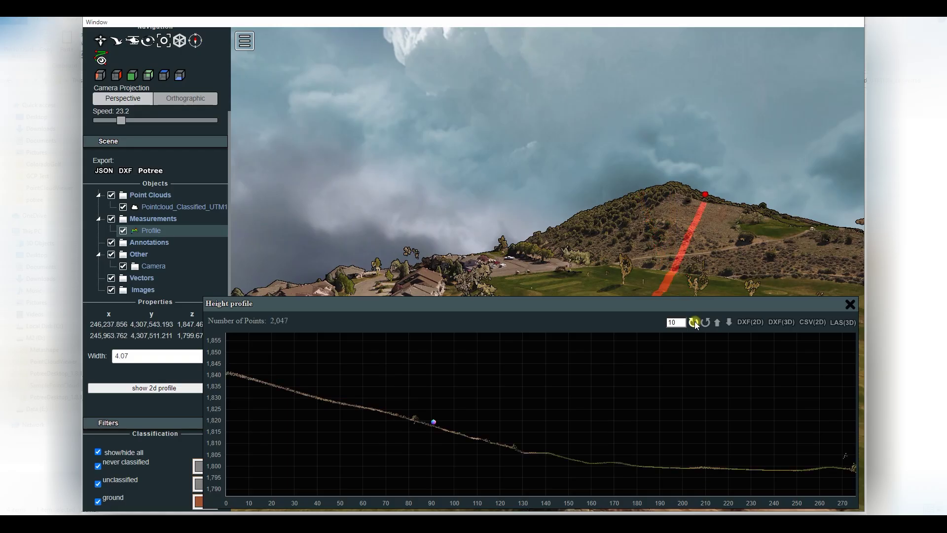
{"action": "left_click", "coordinate": [706, 322]}
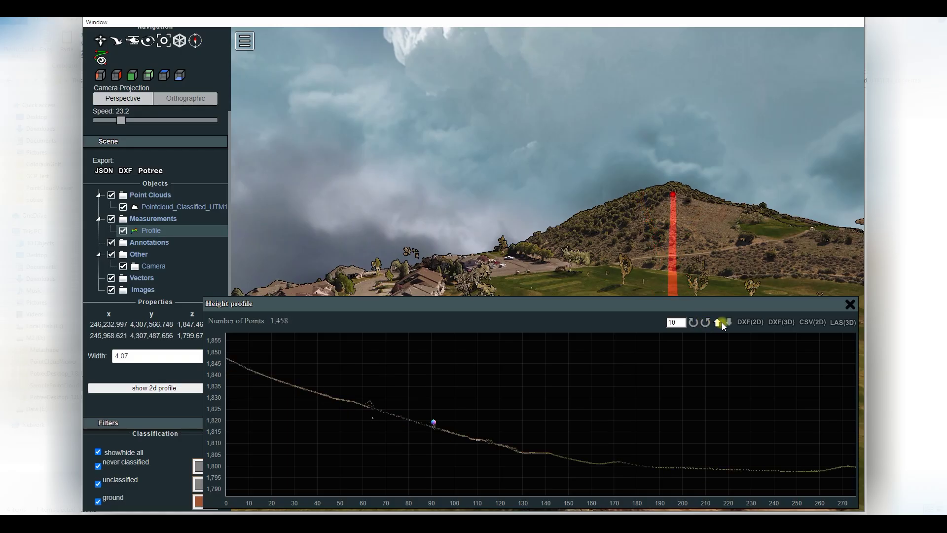
Shift the profile line left several steps, then slide it back right
{"action": "left_click", "coordinate": [727, 321]}
{"action": "left_click", "coordinate": [727, 322]}
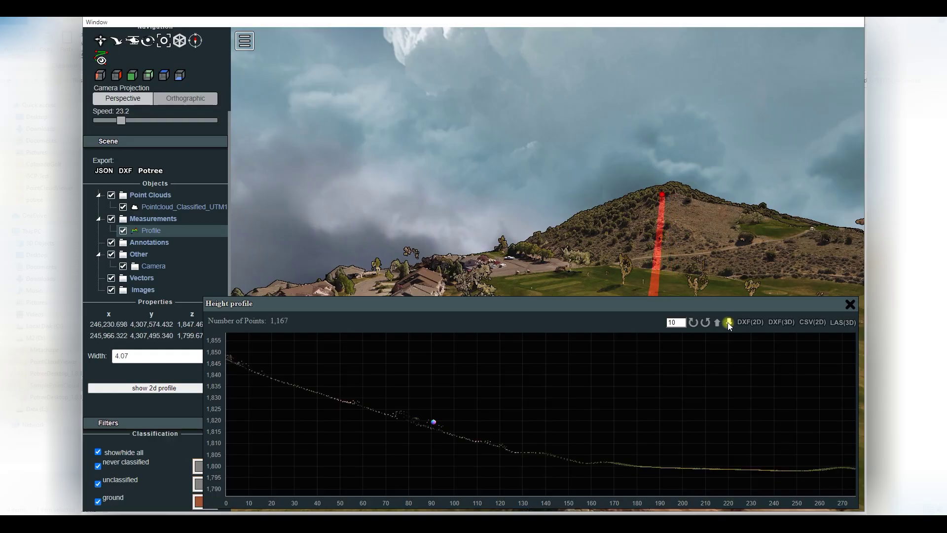
{"action": "left_click", "coordinate": [727, 321]}
{"action": "left_click", "coordinate": [727, 322]}
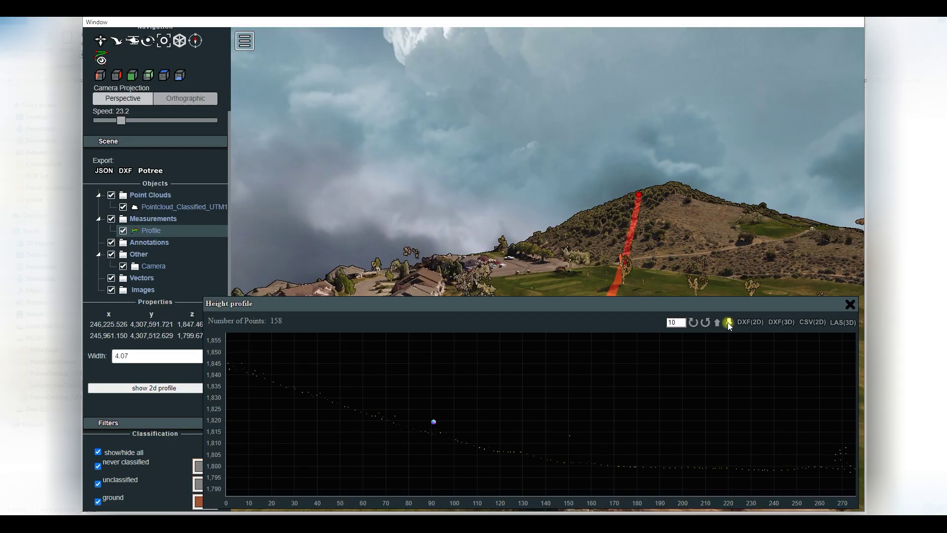
{"action": "left_click", "coordinate": [716, 322]}
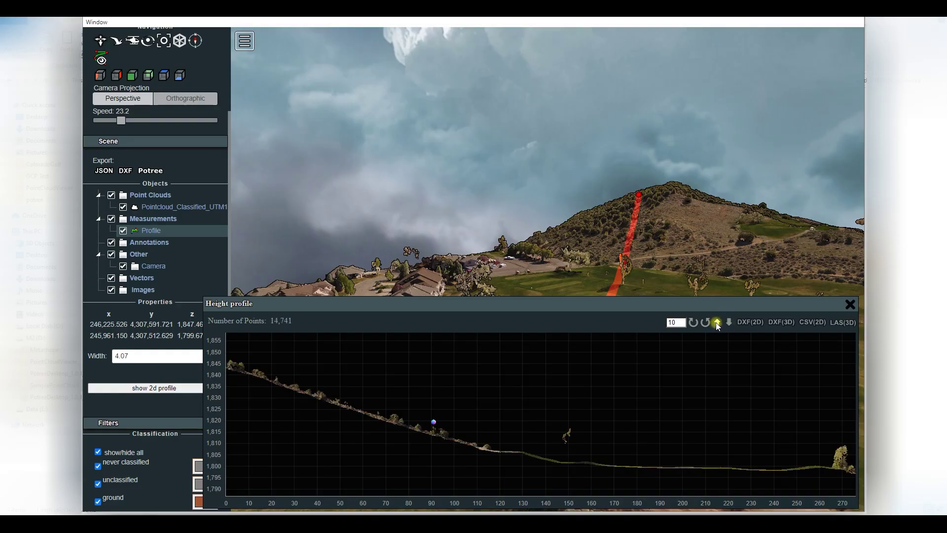
{"action": "left_click", "coordinate": [715, 322]}
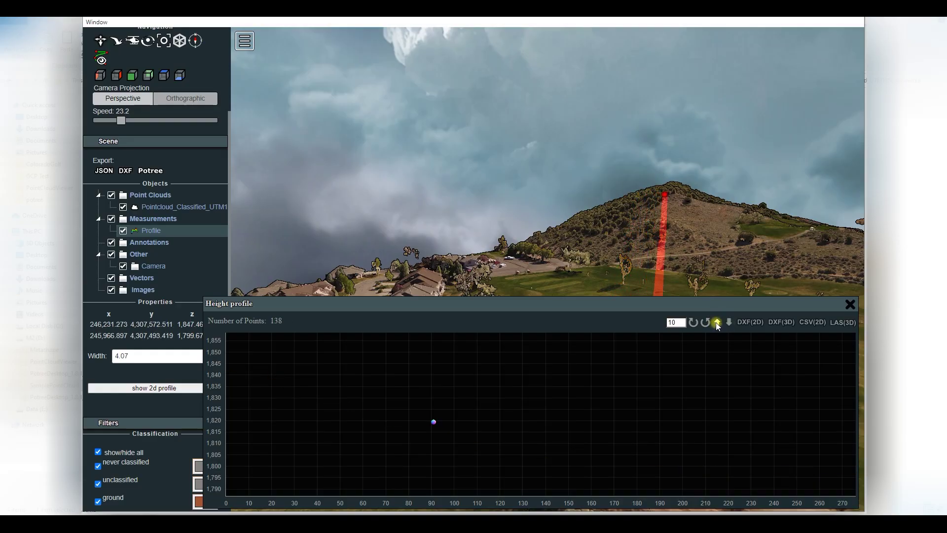
{"action": "left_click", "coordinate": [715, 322]}
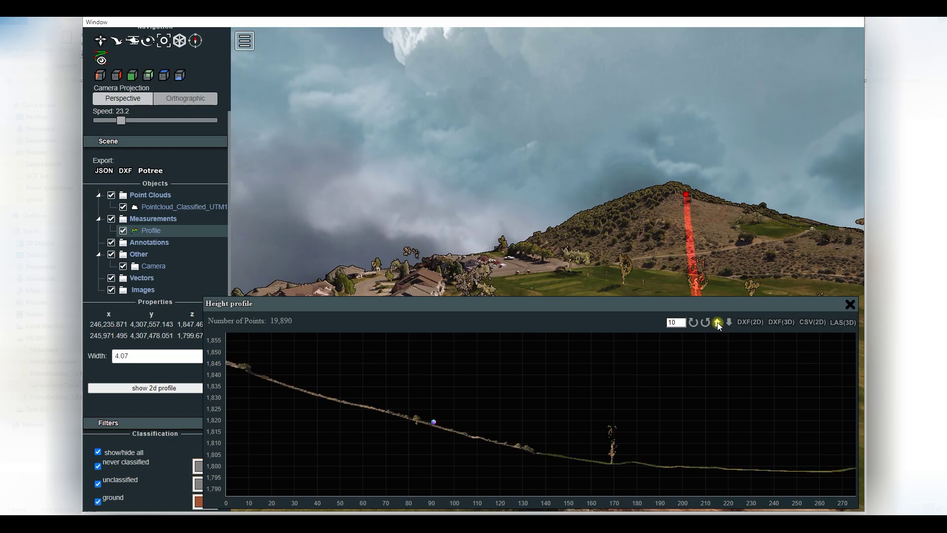
Change the profile width from 4.07 to 25, close the height profile, and delete the profile
{"action": "left_click", "coordinate": [137, 355]}
{"action": "left_click_drag", "start_coordinate": [137, 355], "coordinate": [113, 357]}
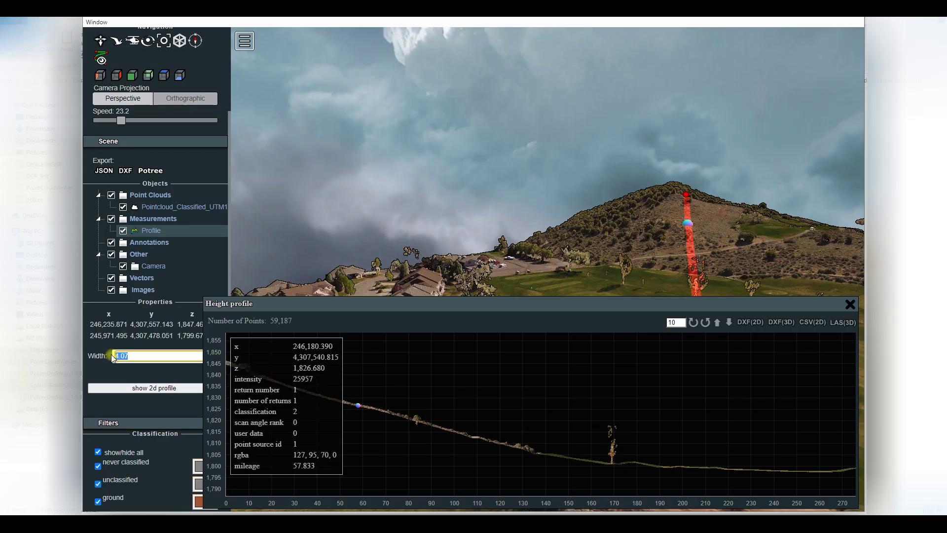
{"action": "type", "text": "25"}
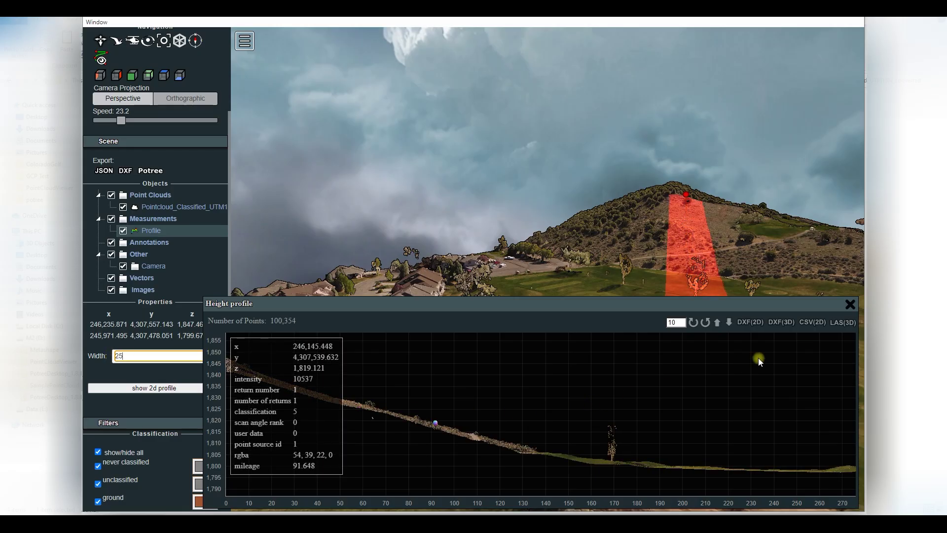
{"action": "left_click", "coordinate": [848, 306]}
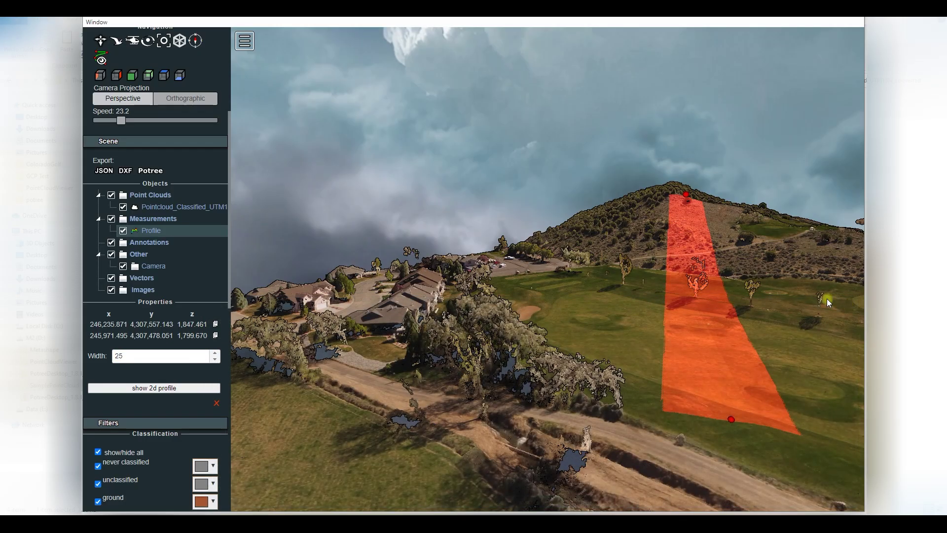
{"action": "left_click", "coordinate": [215, 403]}
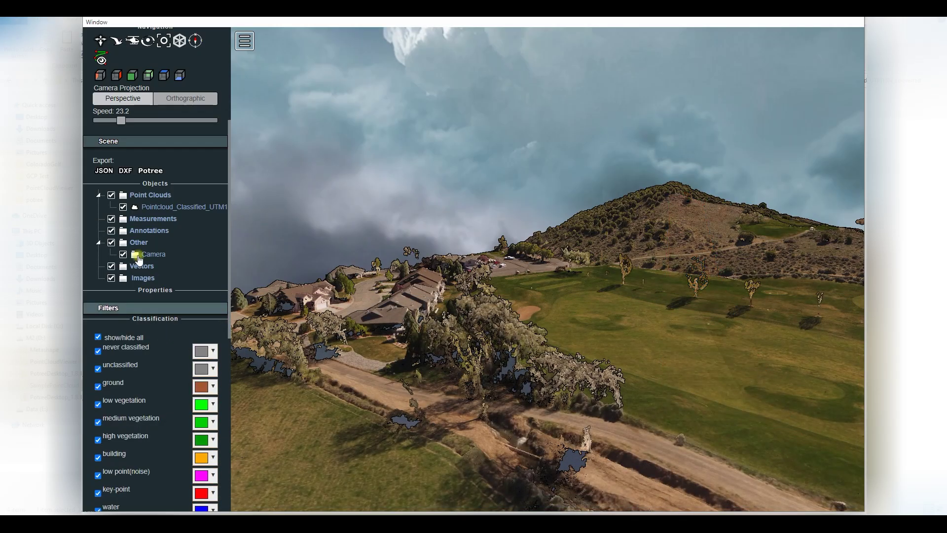
{"action": "scroll", "coordinate": [174, 87], "scroll_direction": "up", "scroll_amount": 3}
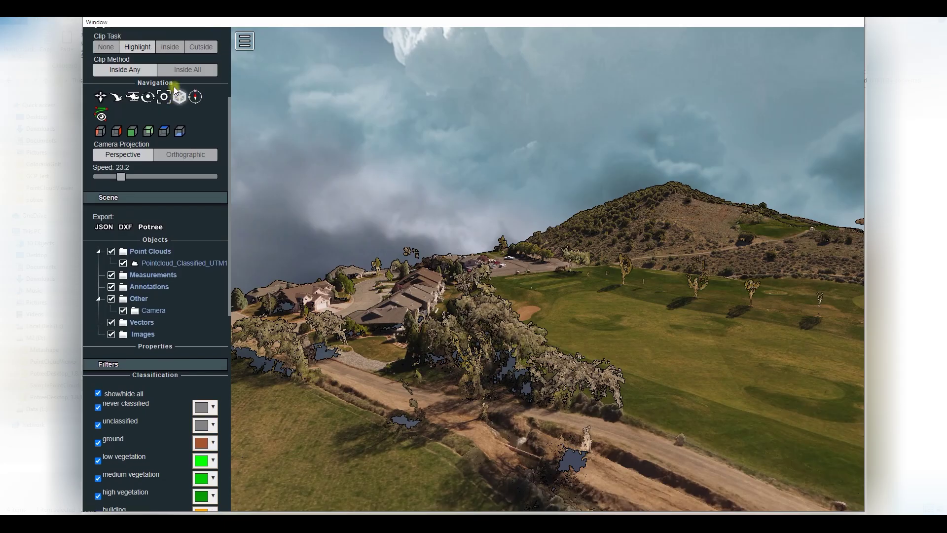
{"action": "scroll", "coordinate": [151, 77], "scroll_direction": "up", "scroll_amount": 4}
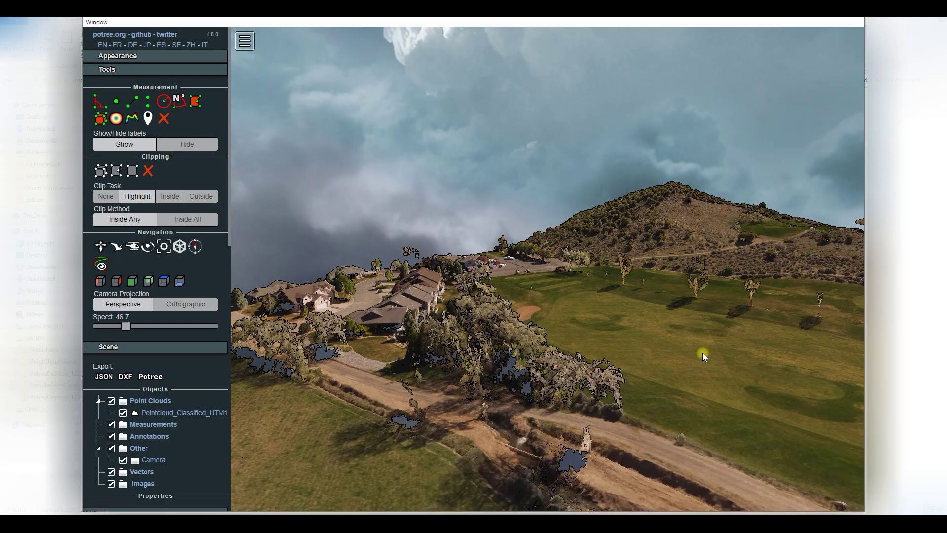
Fly forward low over the fairways and turn toward the hillside trail and cliff
{"action": "key", "text": "w"}
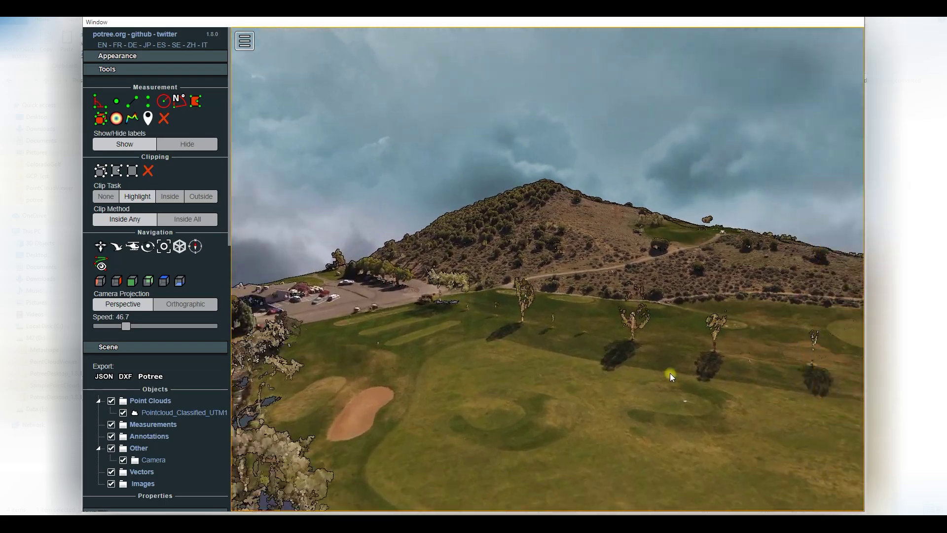
{"action": "mouse_move", "coordinate": [669, 373]}
{"action": "left_mouse_down"}
{"action": "mouse_move", "coordinate": [663, 354]}
{"action": "mouse_move", "coordinate": [821, 359]}
{"action": "mouse_move", "coordinate": [713, 359]}
{"action": "mouse_move", "coordinate": [799, 363]}
{"action": "mouse_move", "coordinate": [625, 342]}
{"action": "mouse_move", "coordinate": [831, 323]}
{"action": "mouse_move", "coordinate": [615, 291]}
{"action": "mouse_move", "coordinate": [806, 300]}
{"action": "mouse_move", "coordinate": [564, 260]}
{"action": "mouse_move", "coordinate": [640, 276]}
{"action": "left_mouse_up"}
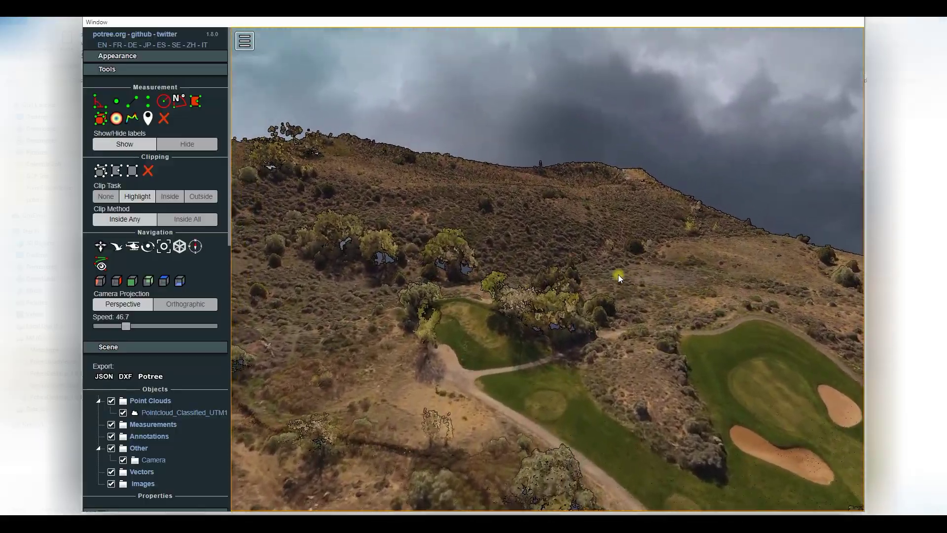
{"action": "left_click_drag", "start_coordinate": [618, 275], "coordinate": [287, 251]}
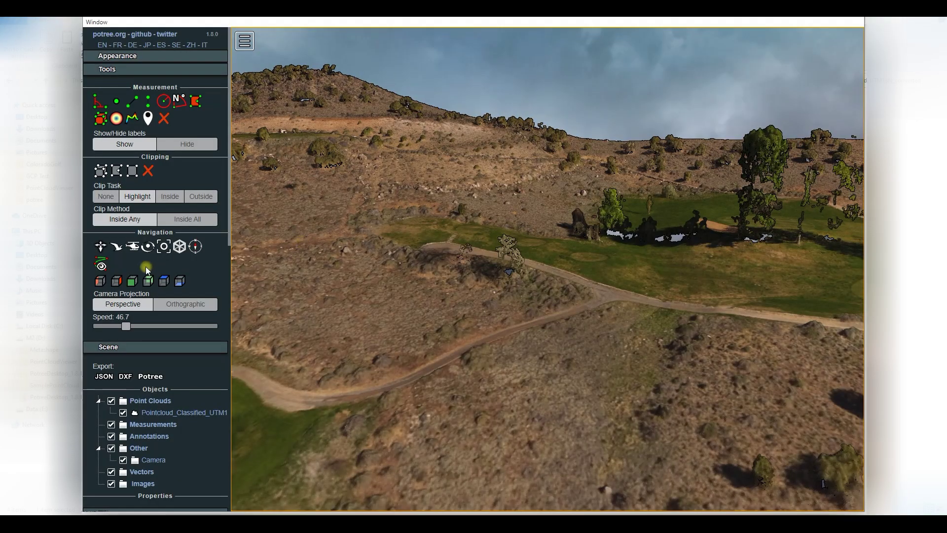
Step through the left, front, back, right, top and bottom views, finishing on Top
{"action": "left_click", "coordinate": [103, 280]}
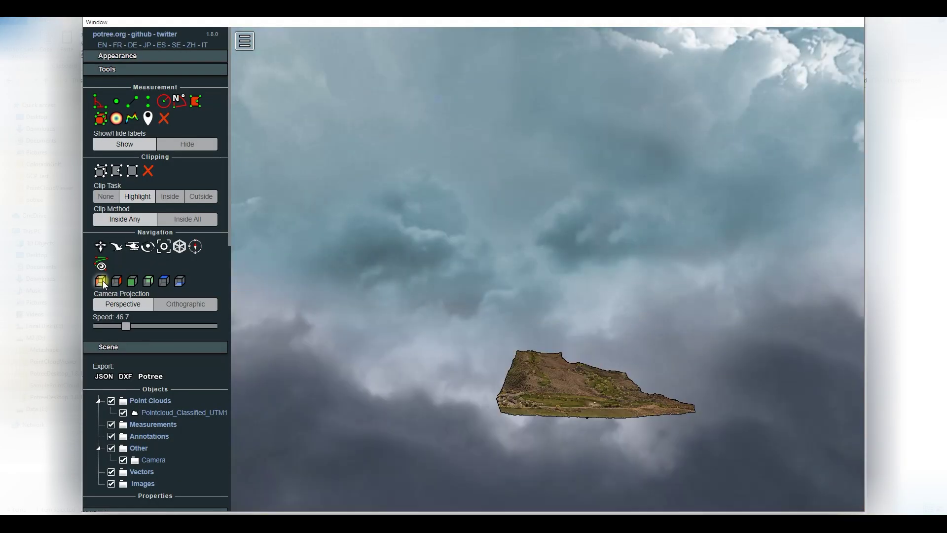
{"action": "left_click", "coordinate": [118, 280]}
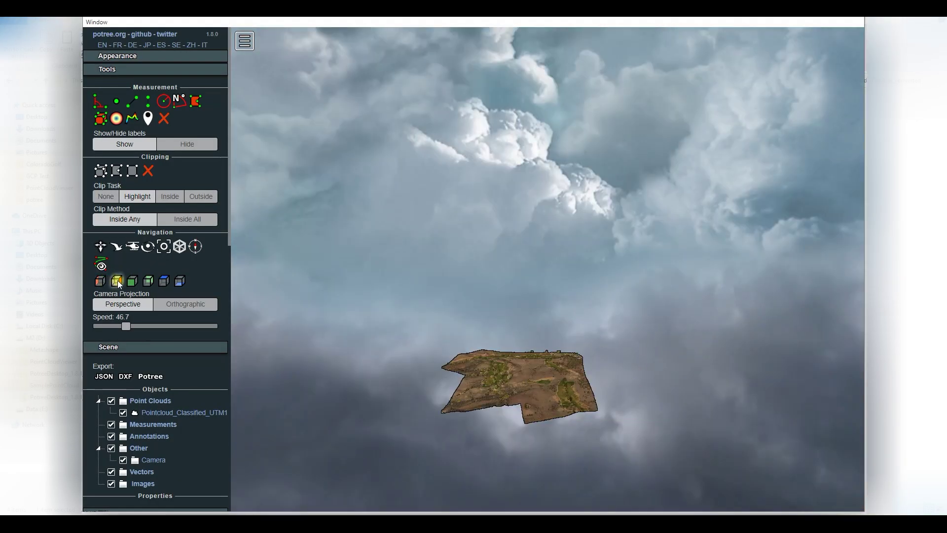
{"action": "left_click", "coordinate": [133, 278]}
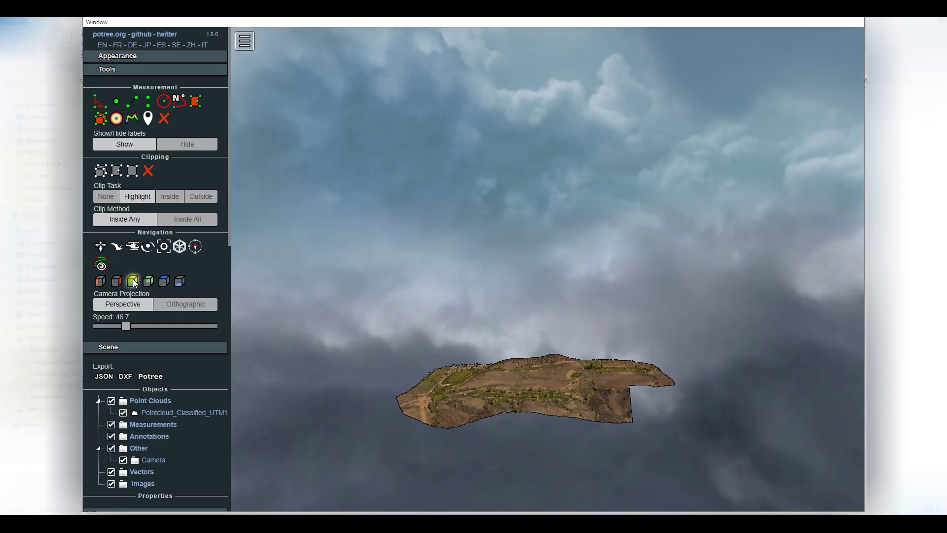
{"action": "left_click", "coordinate": [153, 279]}
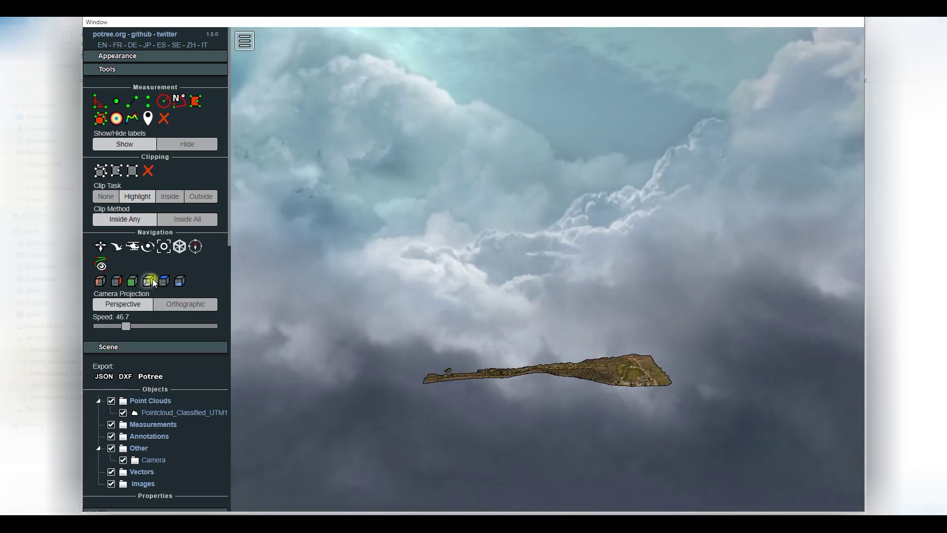
{"action": "left_click", "coordinate": [179, 281]}
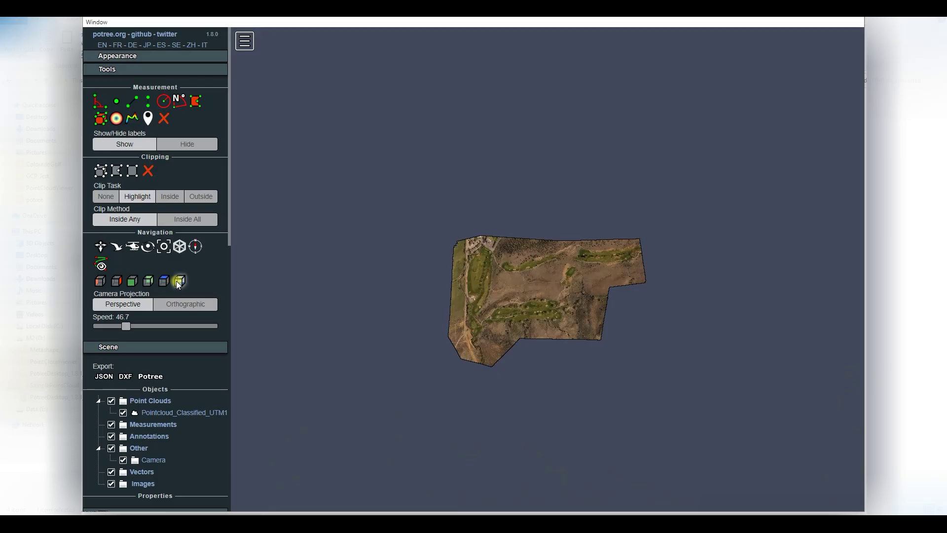
{"action": "left_click", "coordinate": [184, 280]}
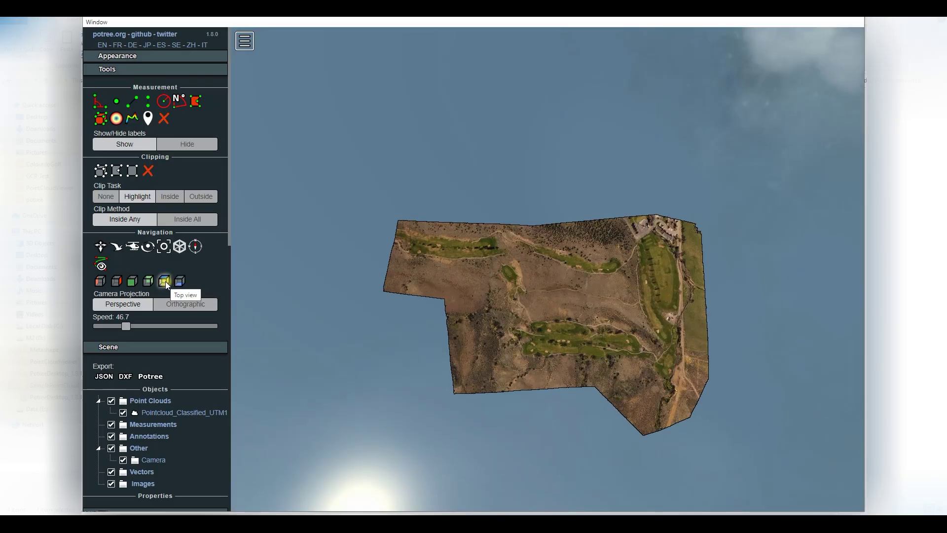
{"action": "left_click", "coordinate": [165, 281]}
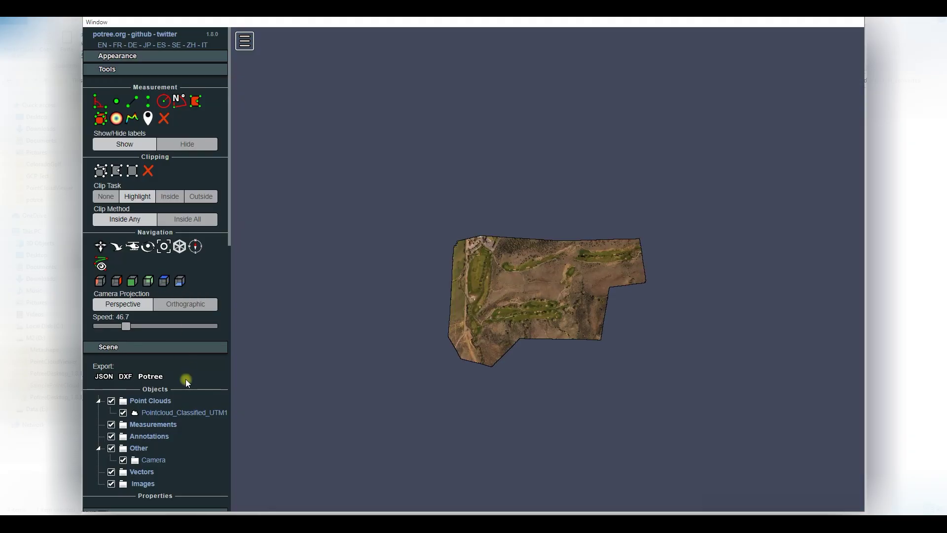
{"action": "scroll", "coordinate": [185, 379], "scroll_direction": "down", "scroll_amount": 1}
{"action": "scroll", "coordinate": [185, 382], "scroll_direction": "down", "scroll_amount": 1}
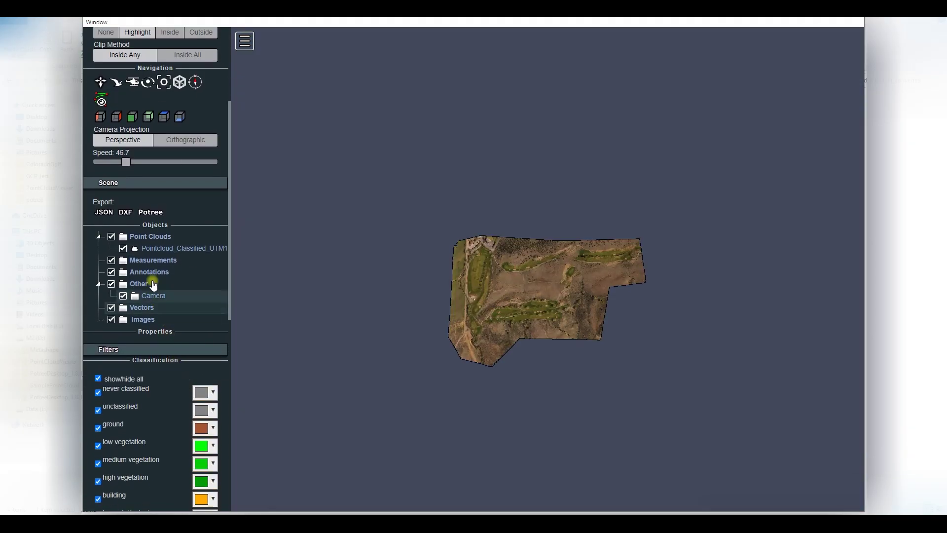
Hide every classification, toggle show/hide all, and leave only ground visible
{"action": "left_click", "coordinate": [130, 183]}
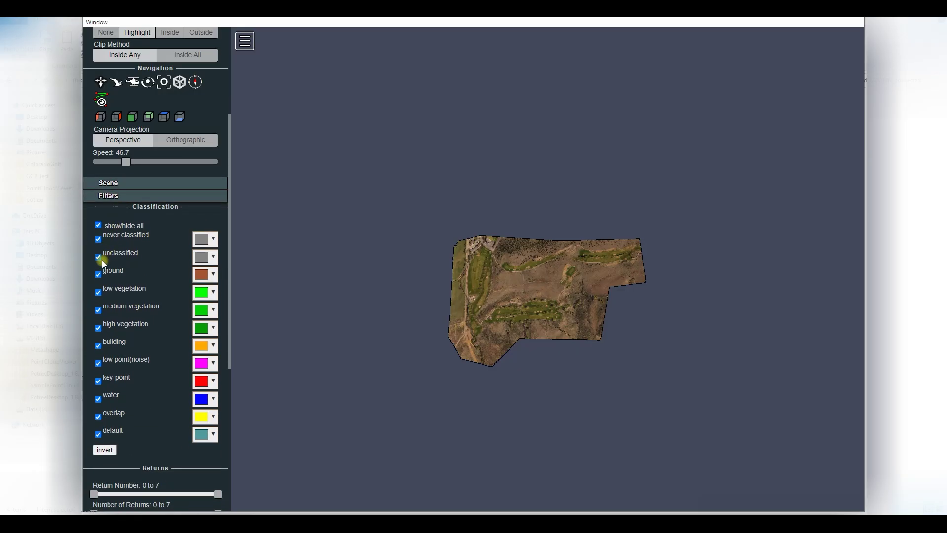
{"action": "left_click", "coordinate": [98, 274]}
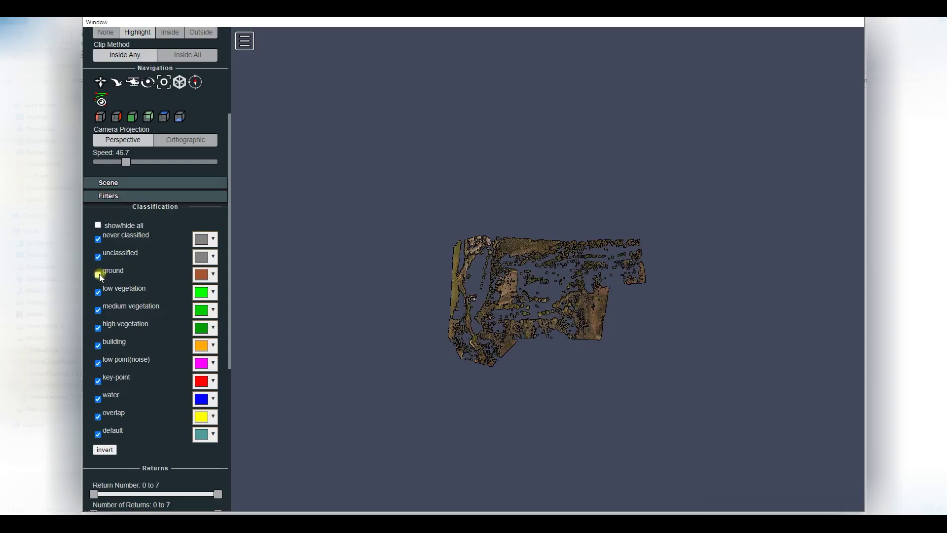
{"action": "left_click", "coordinate": [97, 308]}
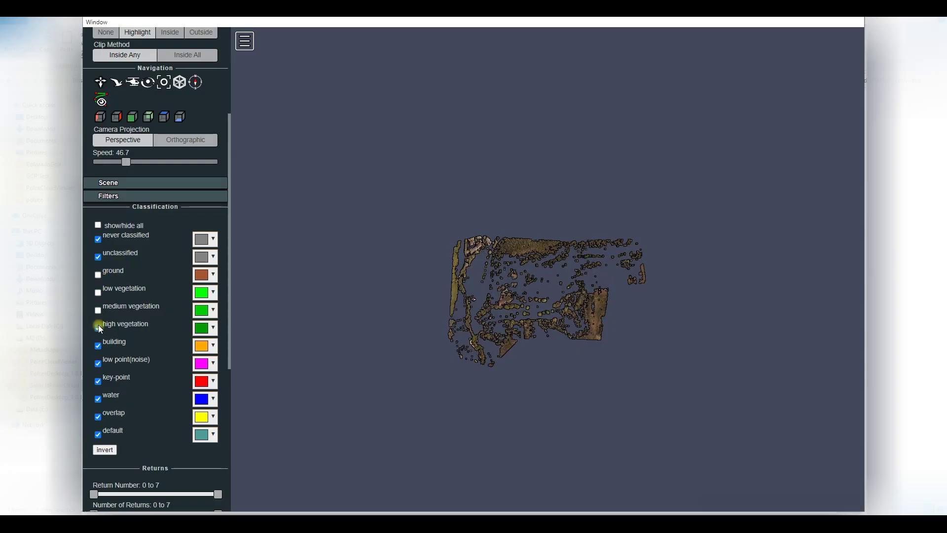
{"action": "left_click", "coordinate": [99, 326]}
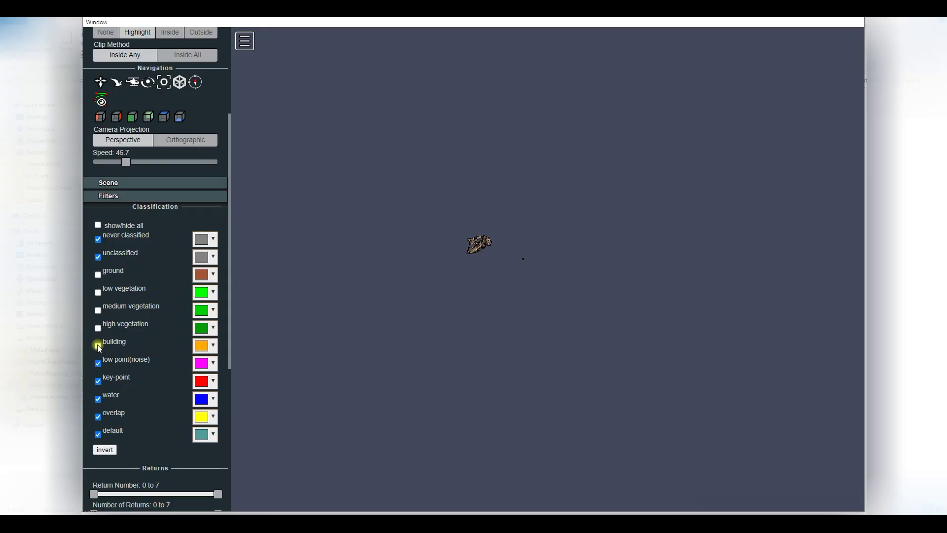
{"action": "left_click", "coordinate": [99, 362]}
{"action": "left_click", "coordinate": [98, 256]}
{"action": "left_click", "coordinate": [98, 381]}
{"action": "left_click", "coordinate": [97, 398]}
{"action": "left_click", "coordinate": [98, 416]}
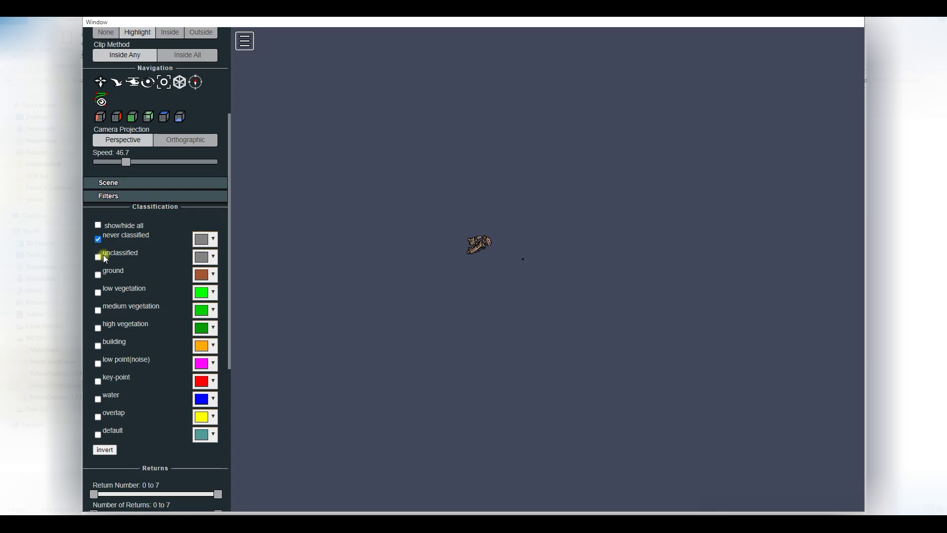
{"action": "left_click", "coordinate": [98, 225]}
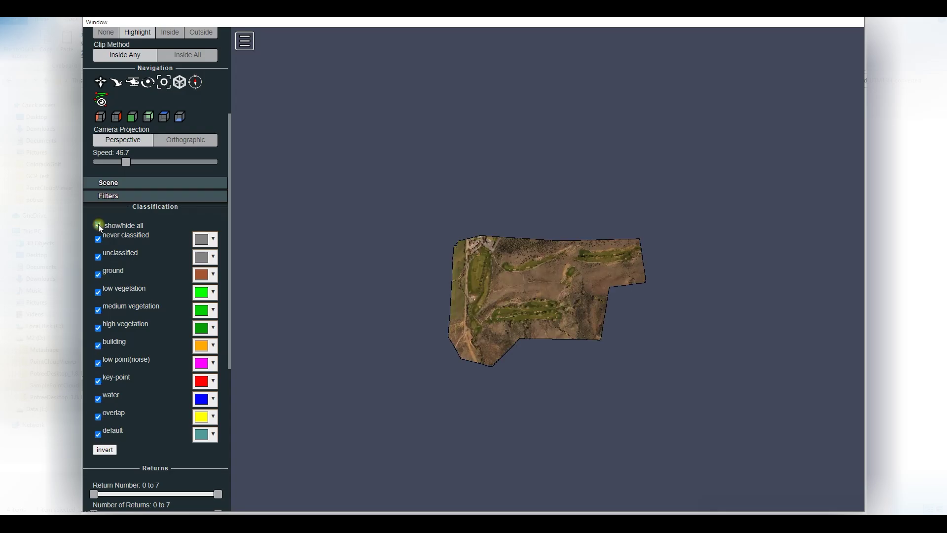
{"action": "left_click", "coordinate": [98, 225]}
{"action": "left_click", "coordinate": [97, 273]}
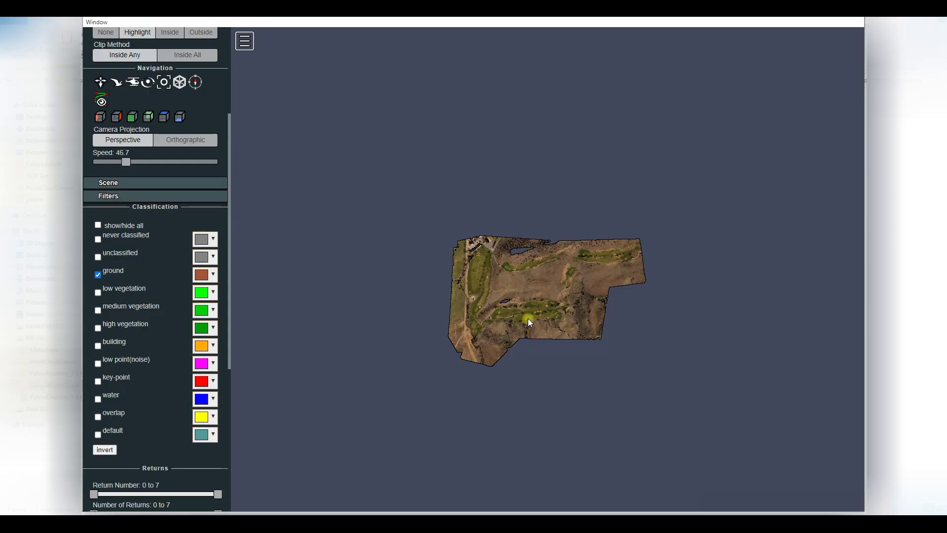
{"action": "scroll", "coordinate": [528, 318], "scroll_direction": "up", "scroll_amount": 5}
{"action": "scroll", "coordinate": [529, 305], "scroll_direction": "up", "scroll_amount": 5}
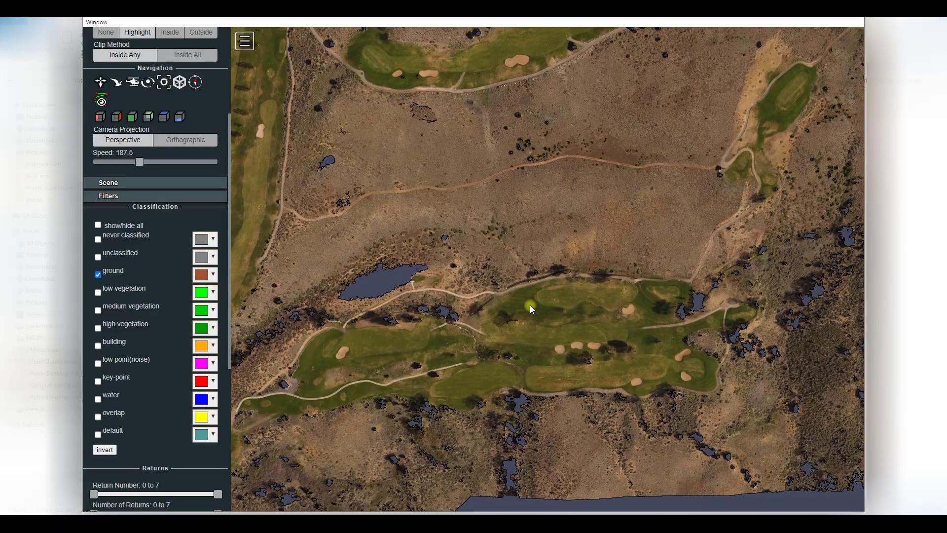
{"action": "scroll", "coordinate": [530, 305], "scroll_direction": "up", "scroll_amount": 2}
{"action": "scroll", "coordinate": [530, 305], "scroll_direction": "up", "scroll_amount": 2}
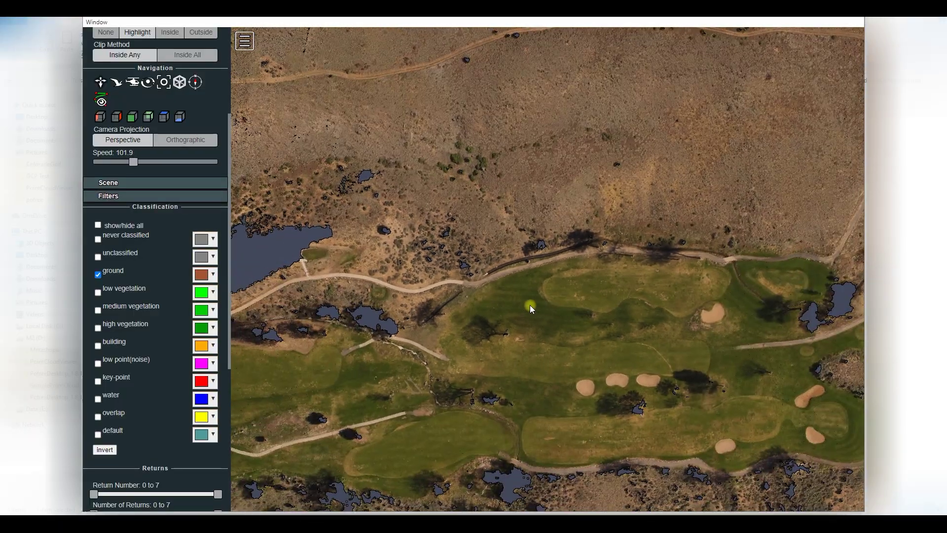
Tilt to an oblique view across the ground-only fairways and hillside
{"action": "left_click_drag", "start_coordinate": [539, 360], "coordinate": [537, 333]}
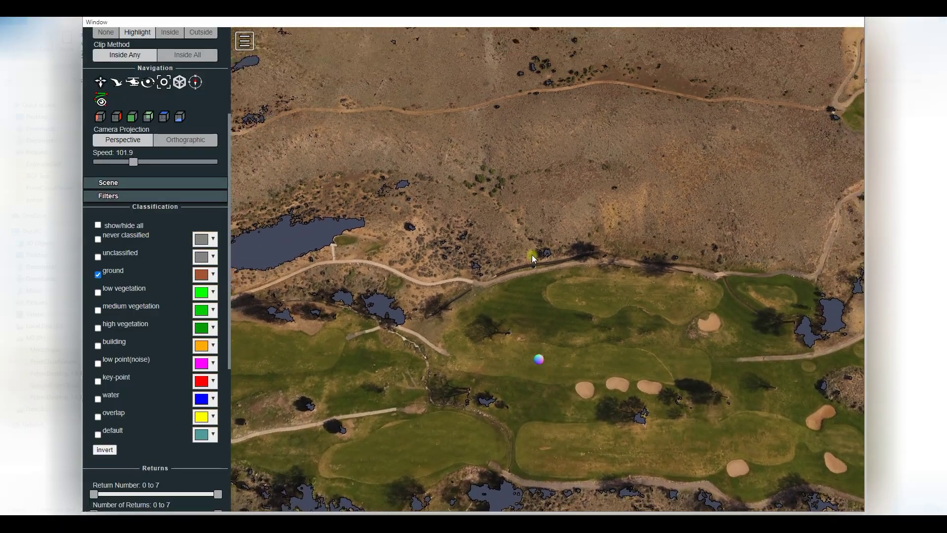
{"action": "left_click_drag", "start_coordinate": [532, 255], "coordinate": [529, 200]}
{"action": "mouse_move", "coordinate": [564, 326]}
{"action": "left_mouse_down"}
{"action": "mouse_move", "coordinate": [545, 283]}
{"action": "mouse_move", "coordinate": [398, 245]}
{"action": "mouse_move", "coordinate": [589, 434]}
{"action": "mouse_move", "coordinate": [585, 396]}
{"action": "mouse_move", "coordinate": [700, 402]}
{"action": "mouse_move", "coordinate": [677, 400]}
{"action": "left_mouse_up"}
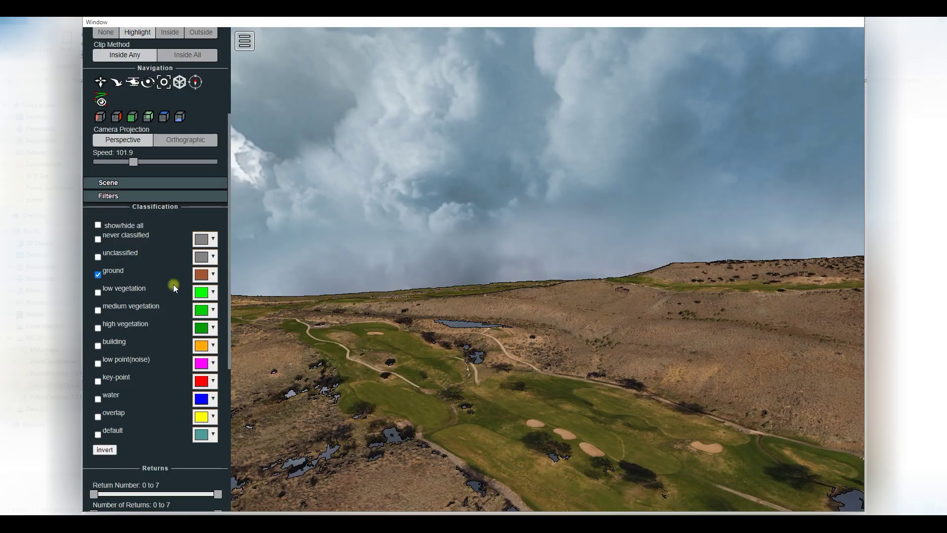
Reload Potree Desktop to an empty scene with Window > Reload, then close the application
{"action": "left_click", "coordinate": [103, 20]}
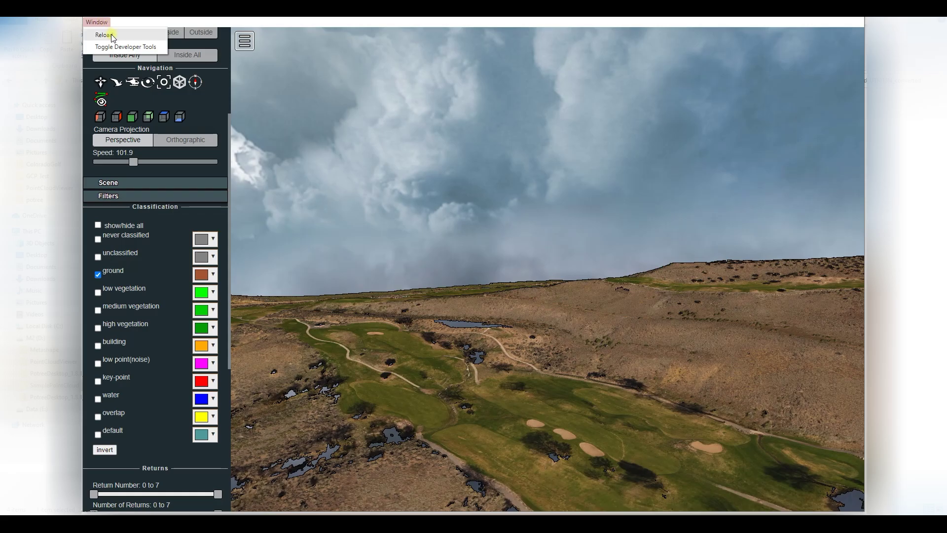
{"action": "left_click", "coordinate": [104, 34]}
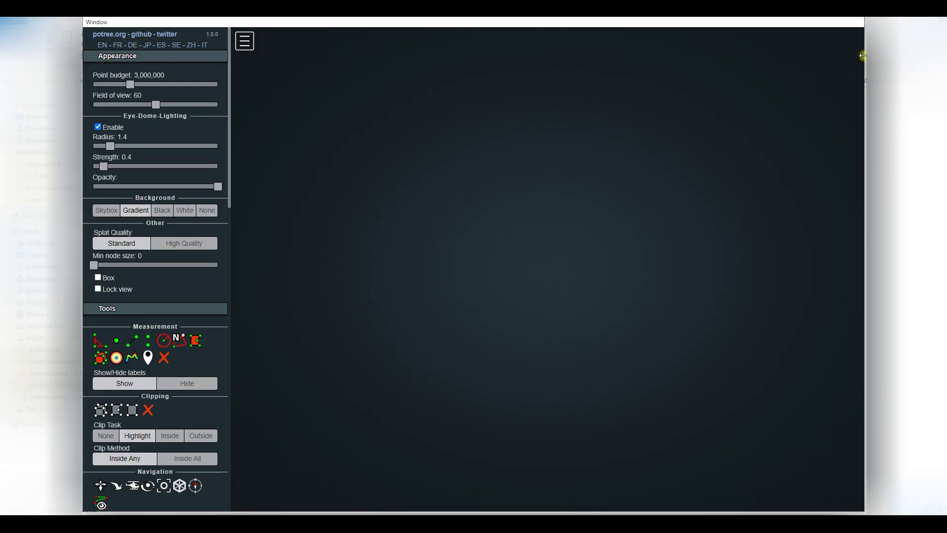
{"action": "left_click", "coordinate": [852, 17]}
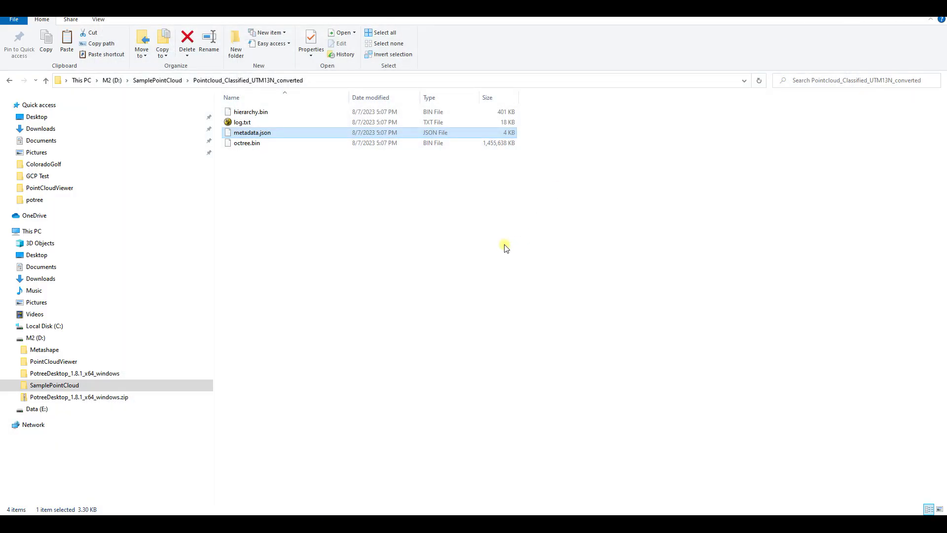
Open D:\PointCloudViewer and launch CedaredgeGolfViewer.bat
{"action": "left_click", "coordinate": [112, 80]}
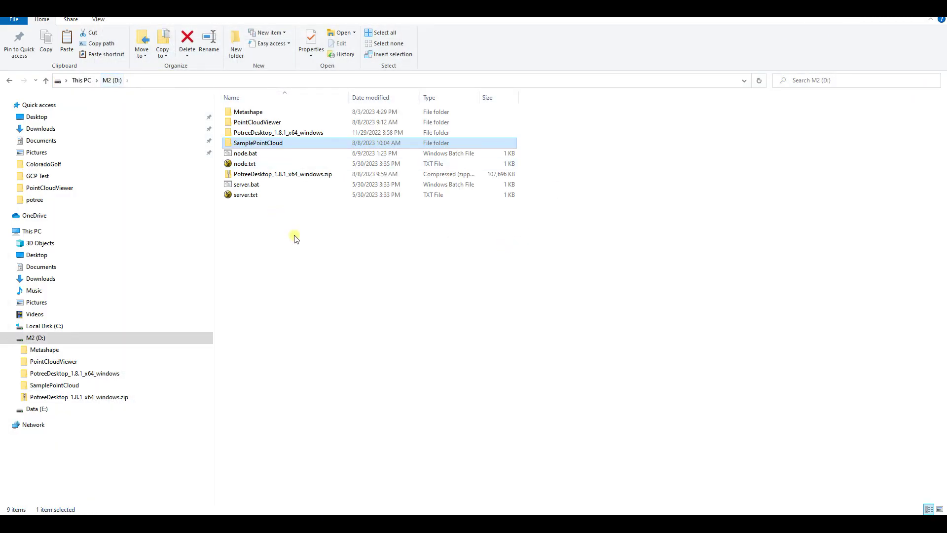
{"action": "left_click", "coordinate": [309, 133]}
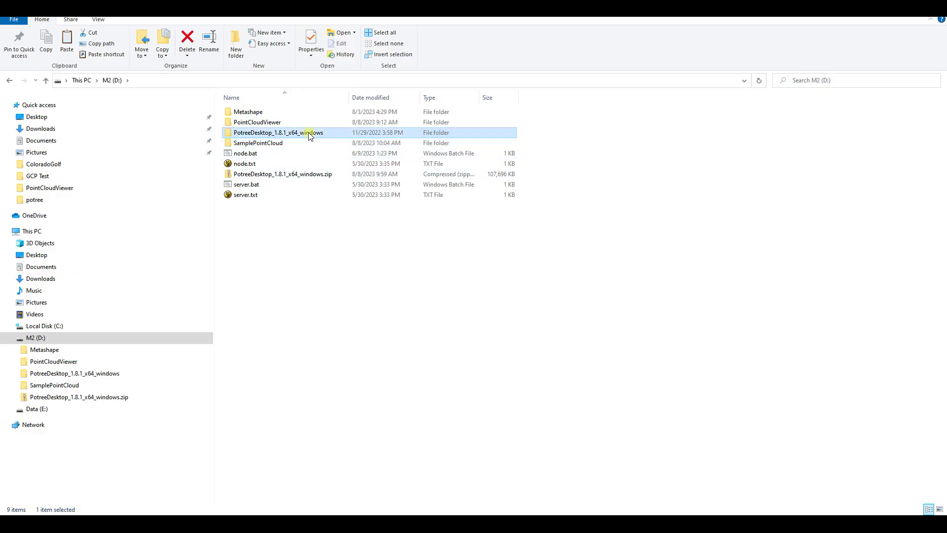
{"action": "double_click", "coordinate": [271, 125]}
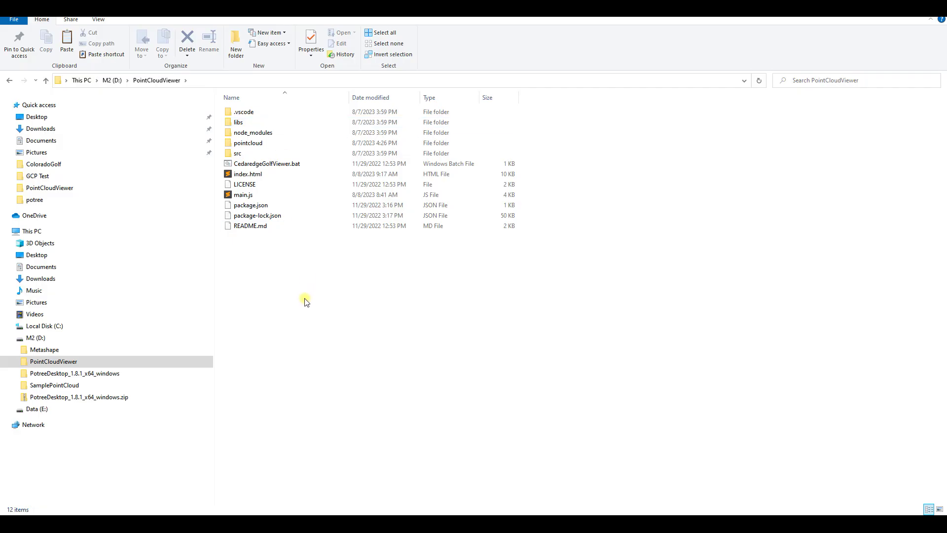
{"action": "double_click", "coordinate": [297, 168]}
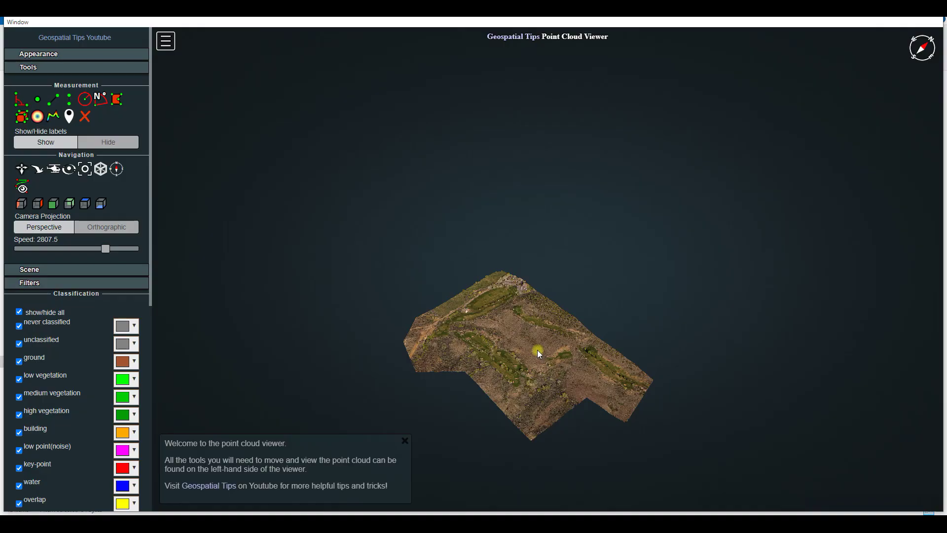
Expand and collapse the Appearance settings, then close the golf course viewer
{"action": "left_click", "coordinate": [37, 54]}
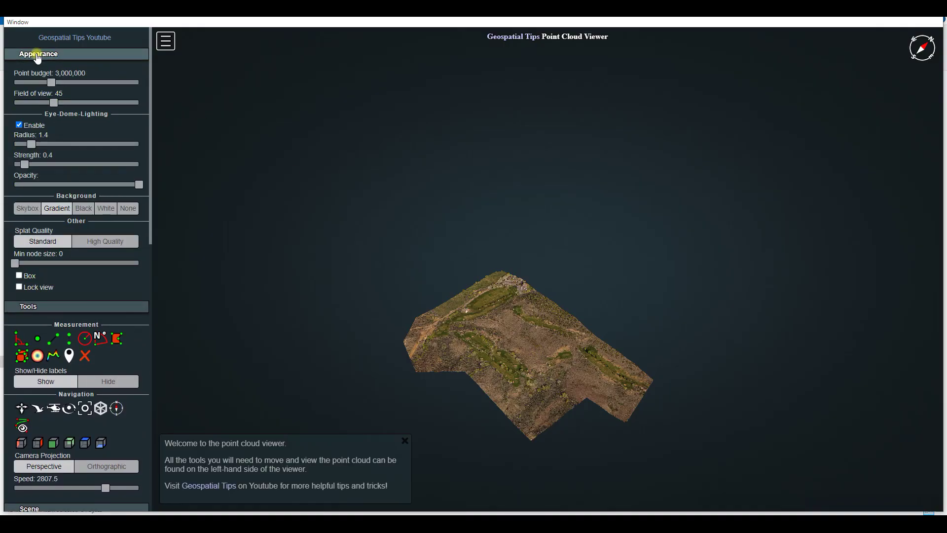
{"action": "left_click", "coordinate": [37, 56]}
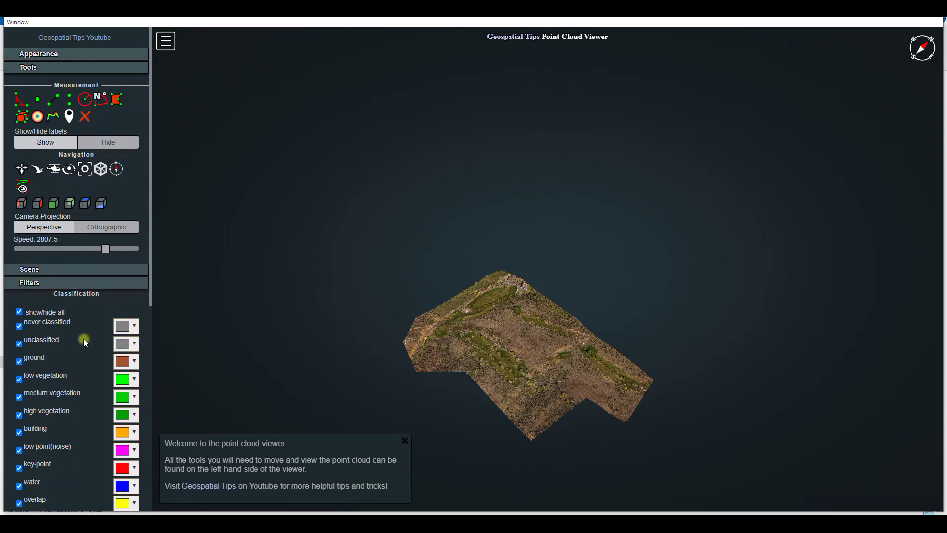
{"action": "scroll", "coordinate": [84, 339], "scroll_direction": "down", "scroll_amount": 2}
{"action": "scroll", "coordinate": [84, 338], "scroll_direction": "down", "scroll_amount": 1}
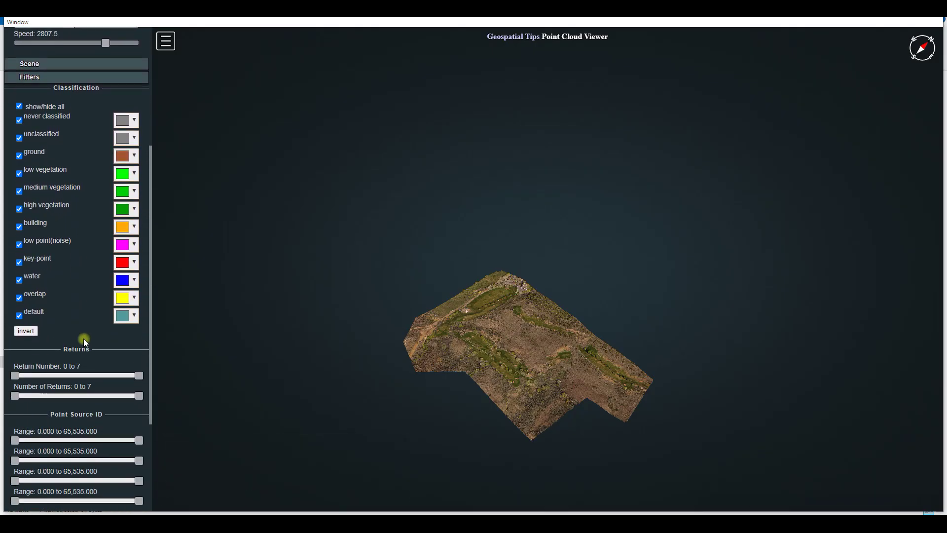
{"action": "scroll", "coordinate": [84, 338], "scroll_direction": "up", "scroll_amount": 3}
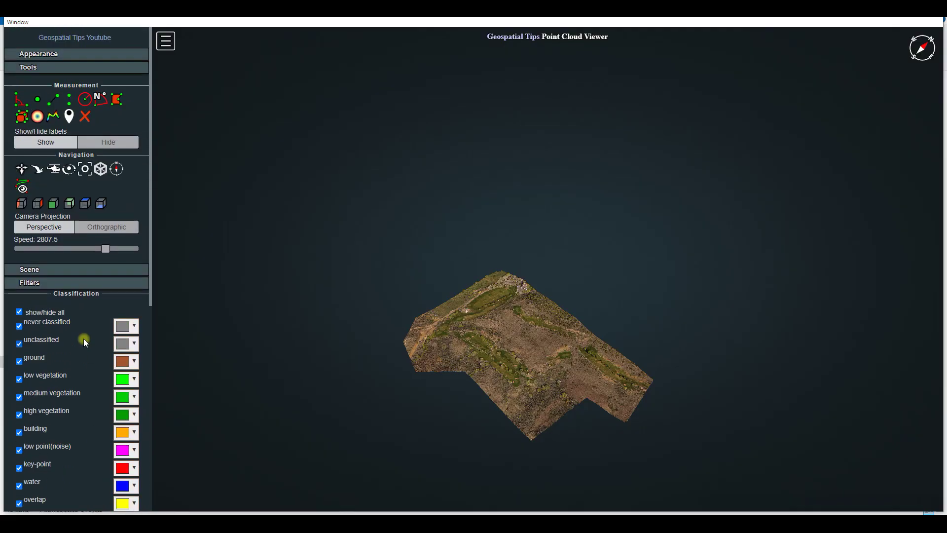
{"action": "left_click", "coordinate": [933, 21]}
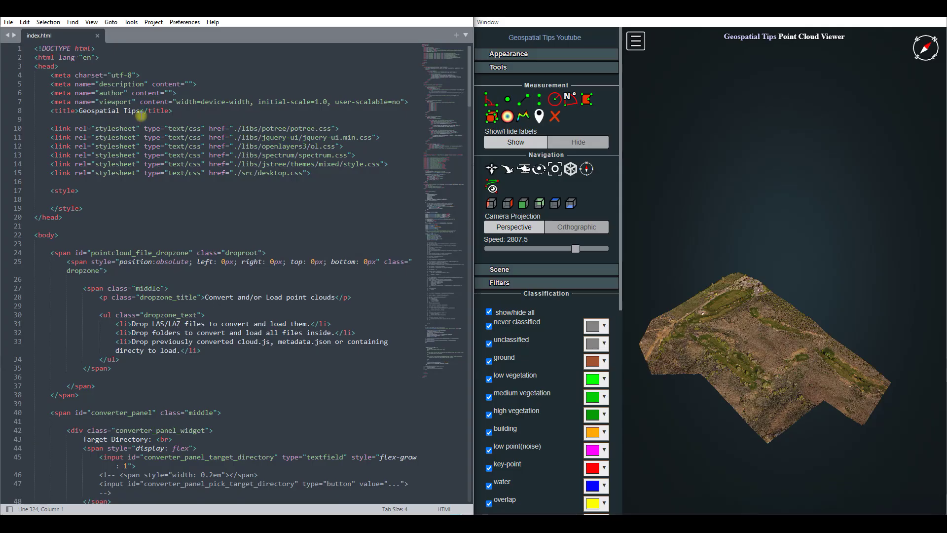
{"action": "left_click_drag", "start_coordinate": [141, 110], "coordinate": [76, 110]}
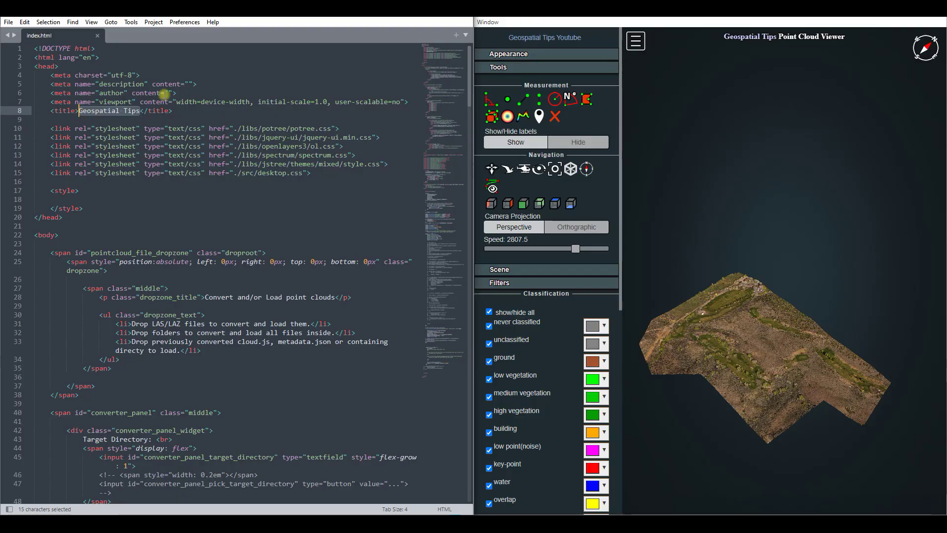
{"action": "scroll", "coordinate": [262, 201], "scroll_direction": "down", "scroll_amount": 5}
{"action": "scroll", "coordinate": [262, 202], "scroll_direction": "down", "scroll_amount": 10}
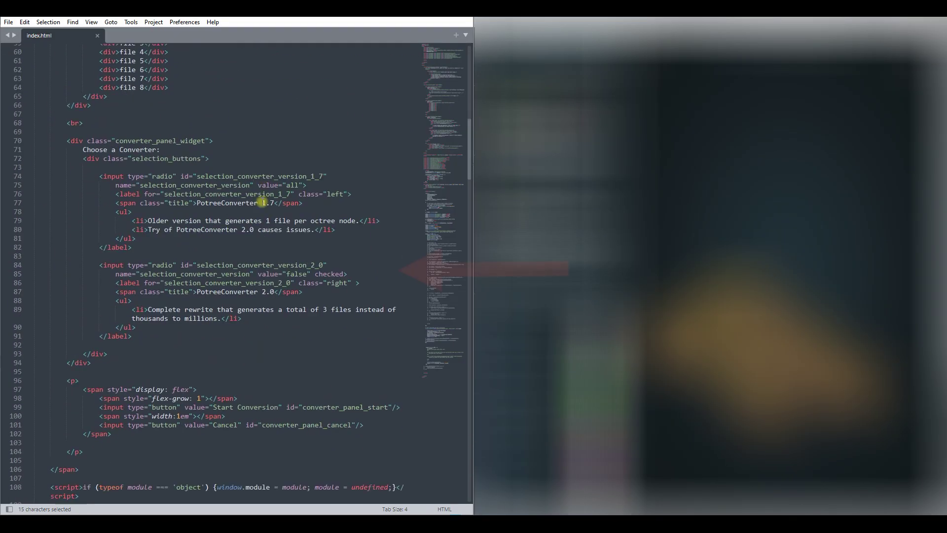
{"action": "scroll", "coordinate": [262, 202], "scroll_direction": "down", "scroll_amount": 10}
{"action": "scroll", "coordinate": [262, 202], "scroll_direction": "down", "scroll_amount": 10}
{"action": "scroll", "coordinate": [261, 201], "scroll_direction": "down", "scroll_amount": 10}
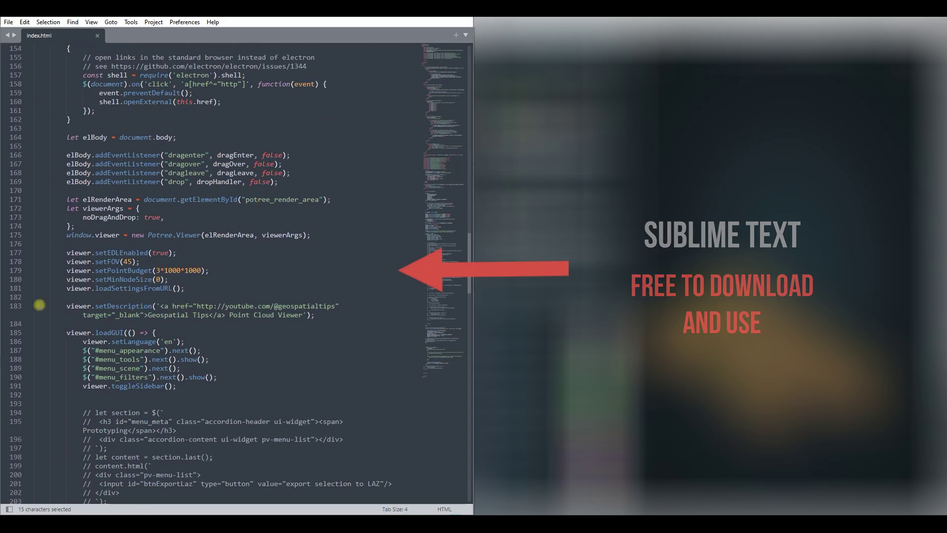
{"action": "left_click_drag", "start_coordinate": [67, 305], "coordinate": [340, 313]}
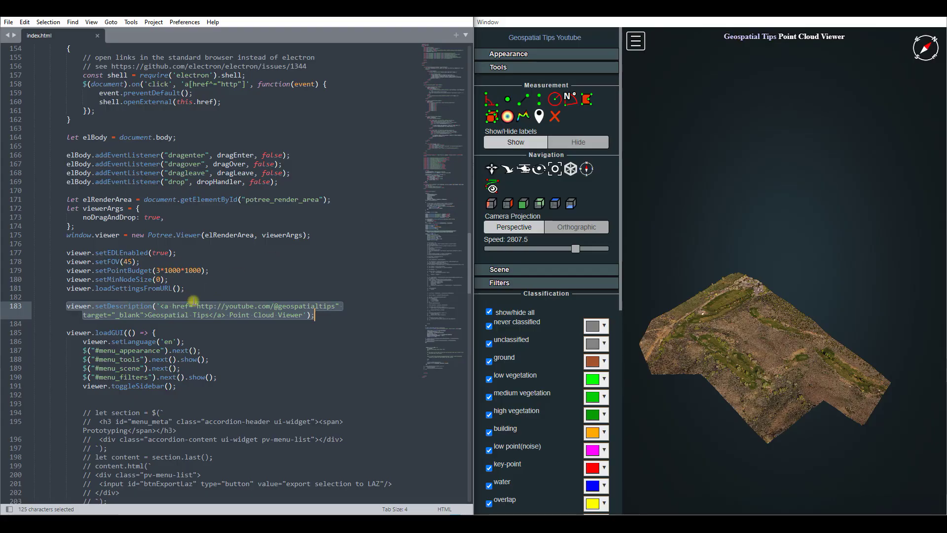
{"action": "left_click", "coordinate": [179, 386]}
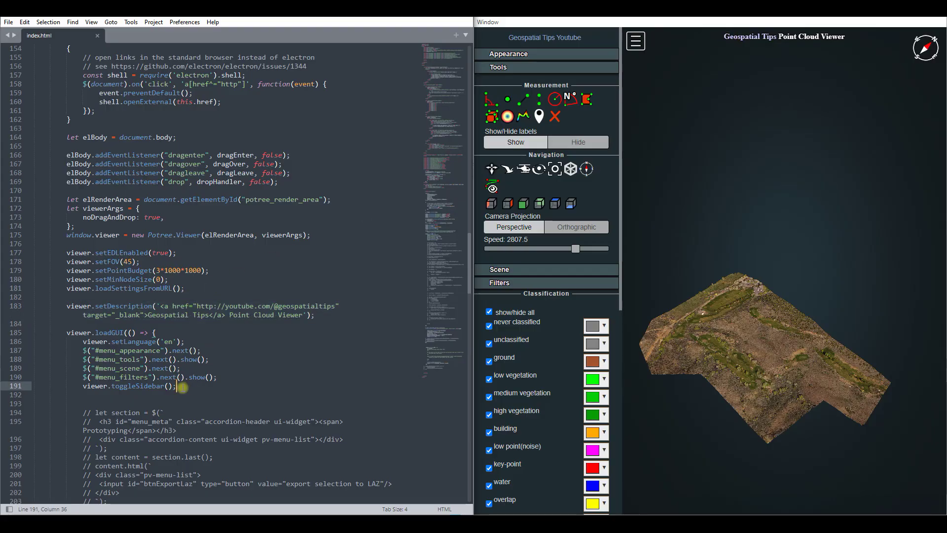
{"action": "left_click_drag", "start_coordinate": [179, 386], "coordinate": [83, 350]}
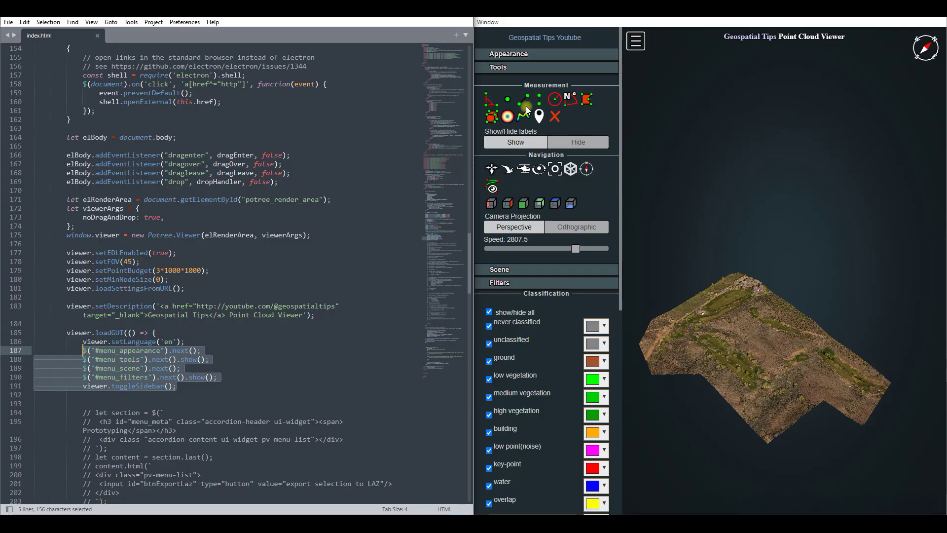
{"action": "left_click", "coordinate": [260, 366]}
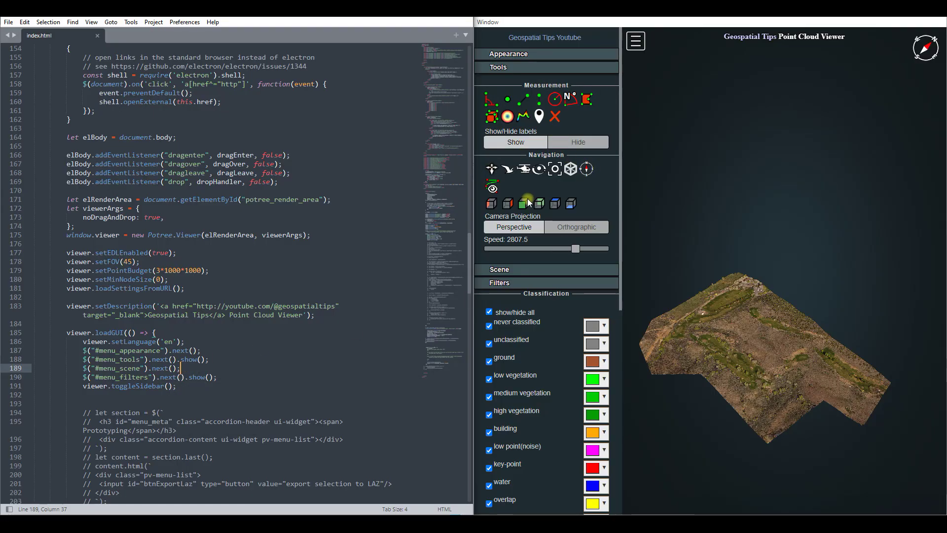
{"action": "scroll", "coordinate": [244, 328], "scroll_direction": "down", "scroll_amount": 6}
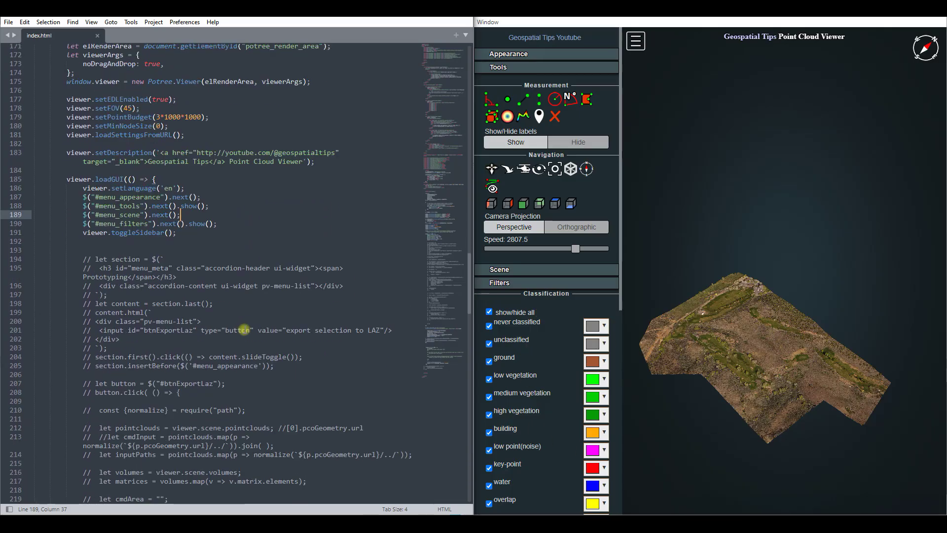
{"action": "scroll", "coordinate": [243, 328], "scroll_direction": "down", "scroll_amount": 4}
{"action": "scroll", "coordinate": [243, 328], "scroll_direction": "down", "scroll_amount": 5}
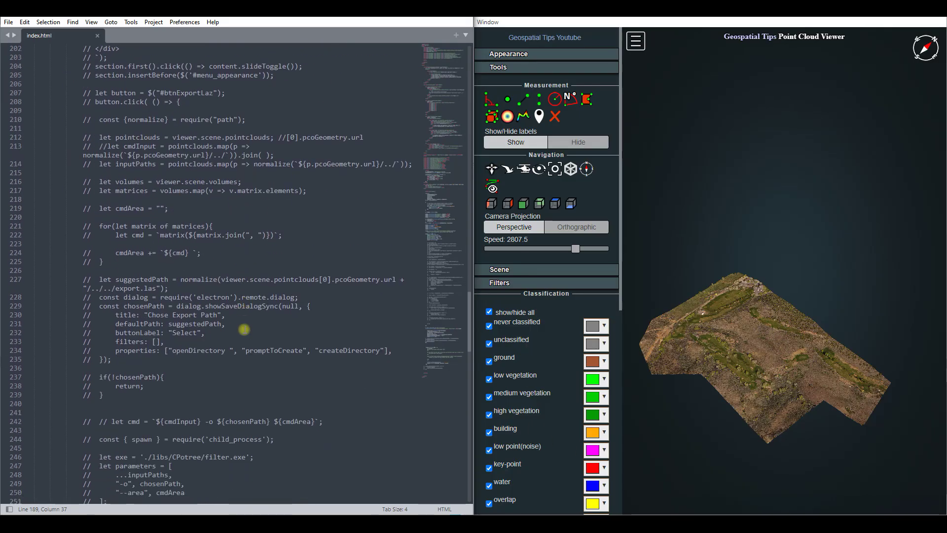
{"action": "scroll", "coordinate": [244, 329], "scroll_direction": "down", "scroll_amount": 5}
{"action": "scroll", "coordinate": [245, 329], "scroll_direction": "down", "scroll_amount": 5}
{"action": "scroll", "coordinate": [244, 328], "scroll_direction": "down", "scroll_amount": 1}
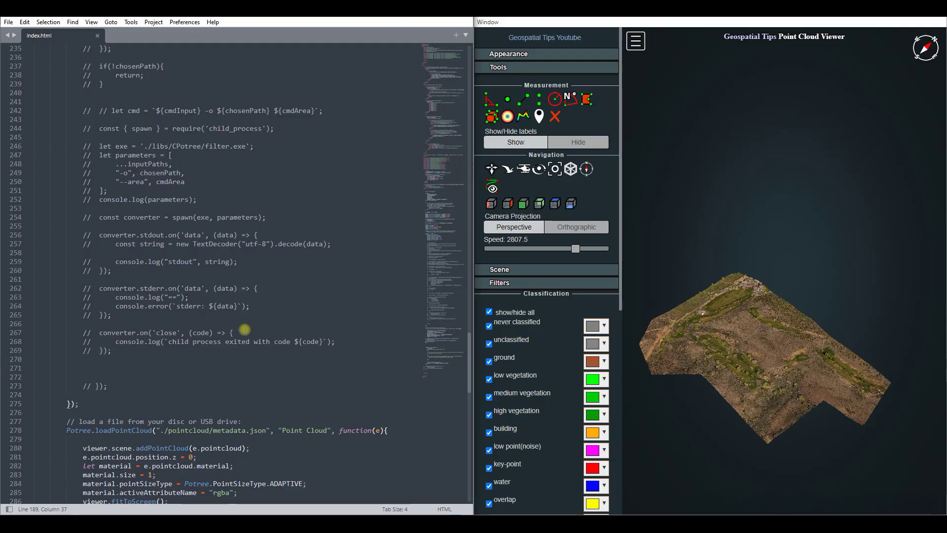
{"action": "scroll", "coordinate": [244, 330], "scroll_direction": "down", "scroll_amount": 4}
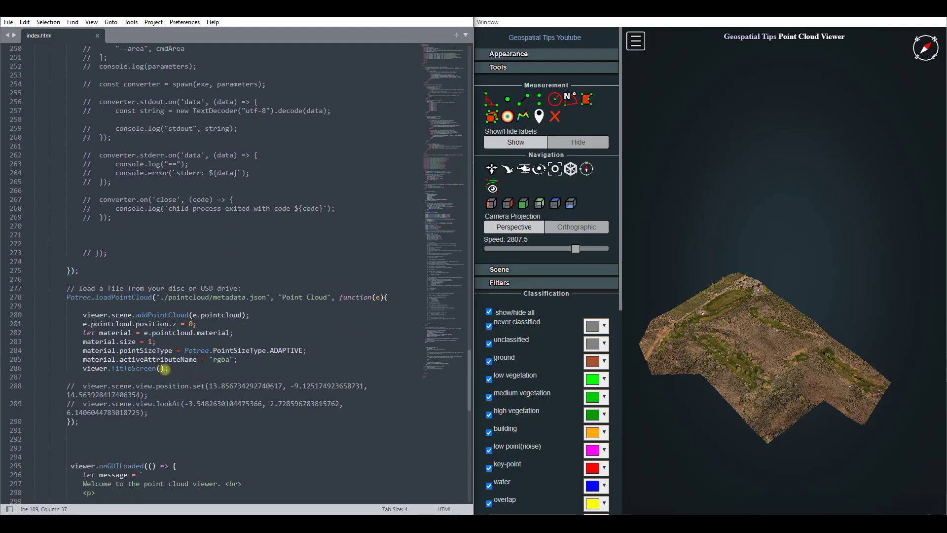
{"action": "scroll", "coordinate": [165, 367], "scroll_direction": "down", "scroll_amount": 2}
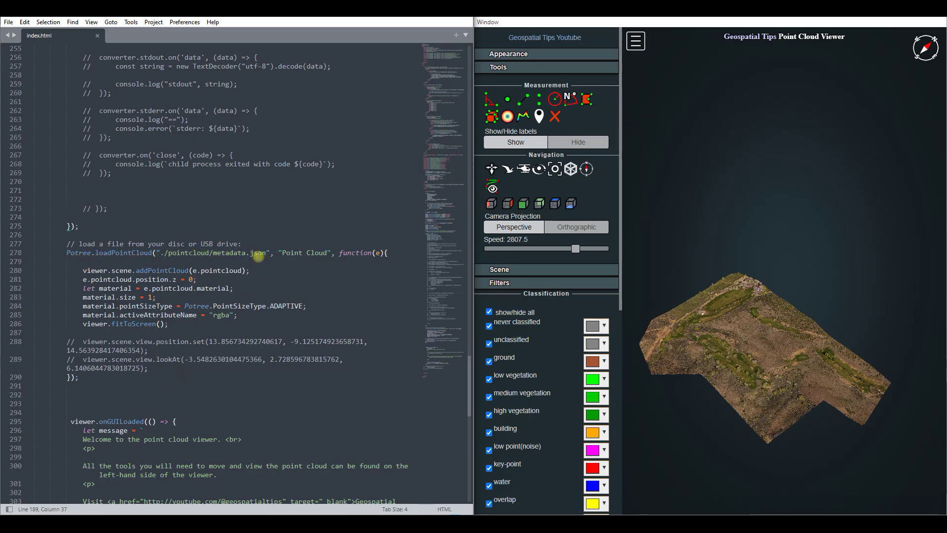
Select 'pointcloud/' in the Potree.loadPointCloud path in index.html
{"action": "left_click_drag", "start_coordinate": [212, 252], "coordinate": [161, 253]}
Open the PointCloudViewer's pointcloud folder to view its files
{"action": "key", "text": "alt+Tab"}
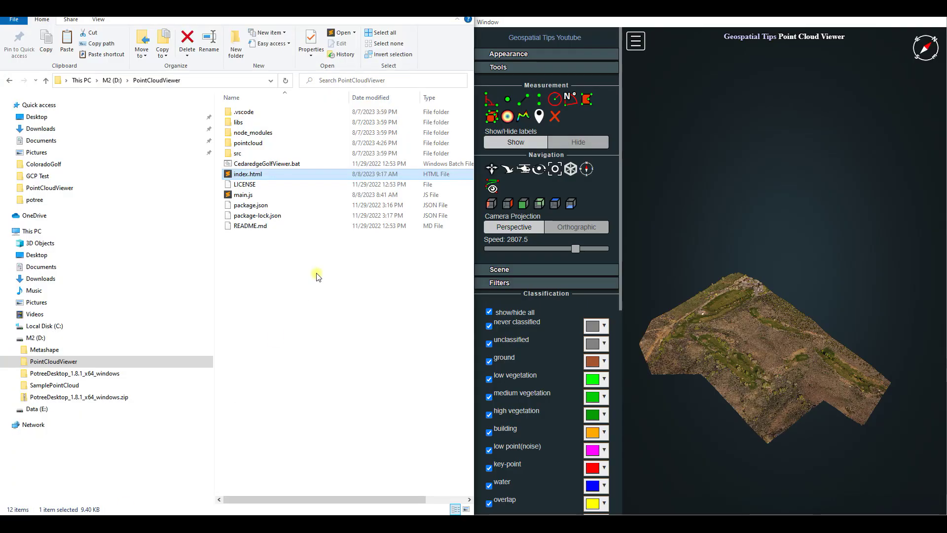
{"action": "left_click", "coordinate": [261, 144]}
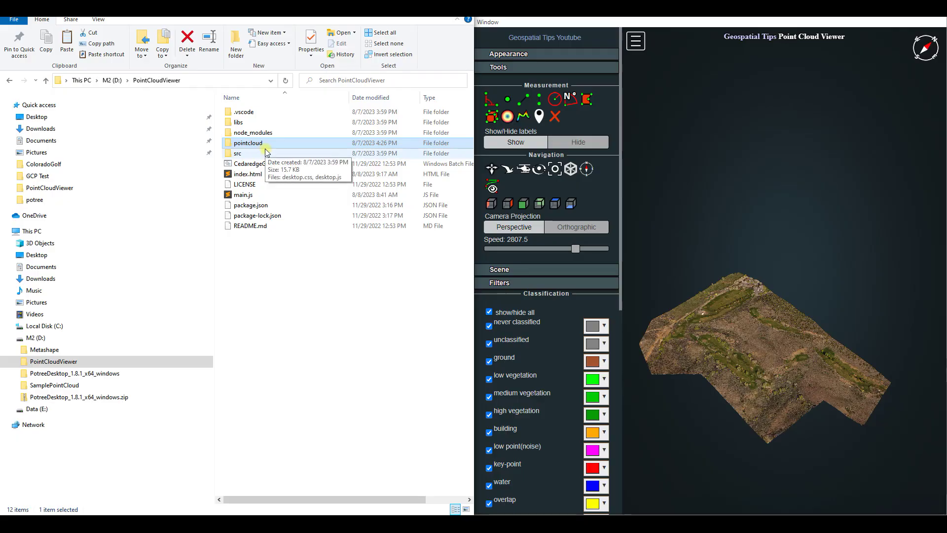
{"action": "double_click", "coordinate": [266, 148]}
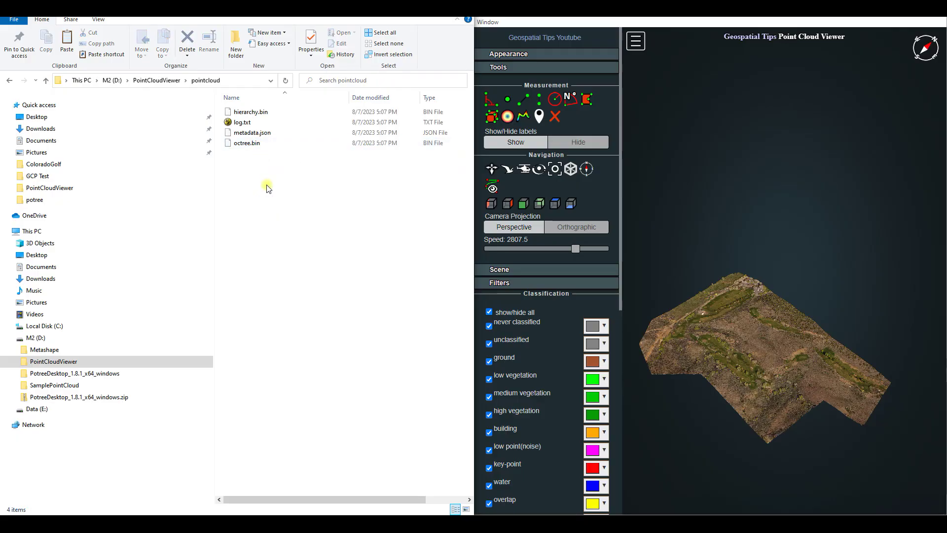
{"action": "mouse_move", "coordinate": [75, 373]}
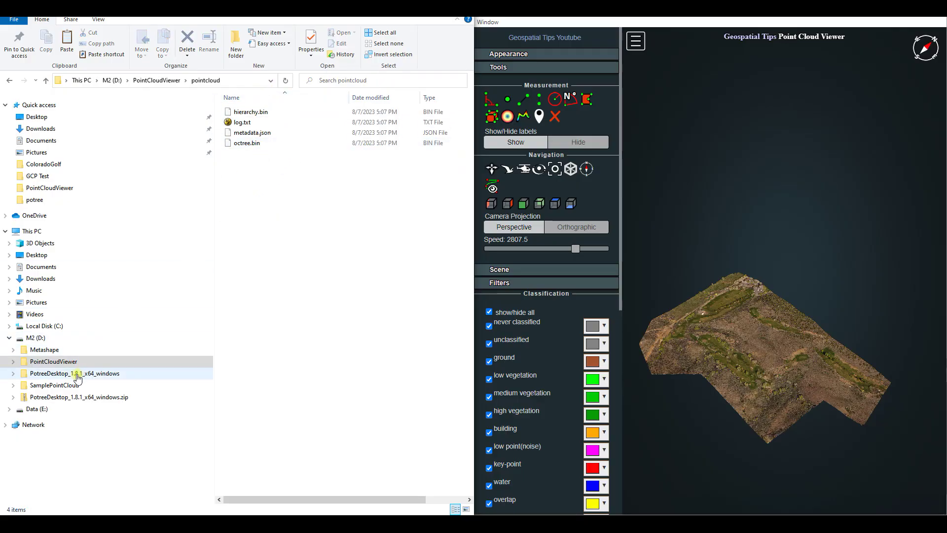
Check SamplePointCloud's converted folder, reopen PointCloudViewer\pointcloud, and return to index.html
{"action": "left_click", "coordinate": [74, 385]}
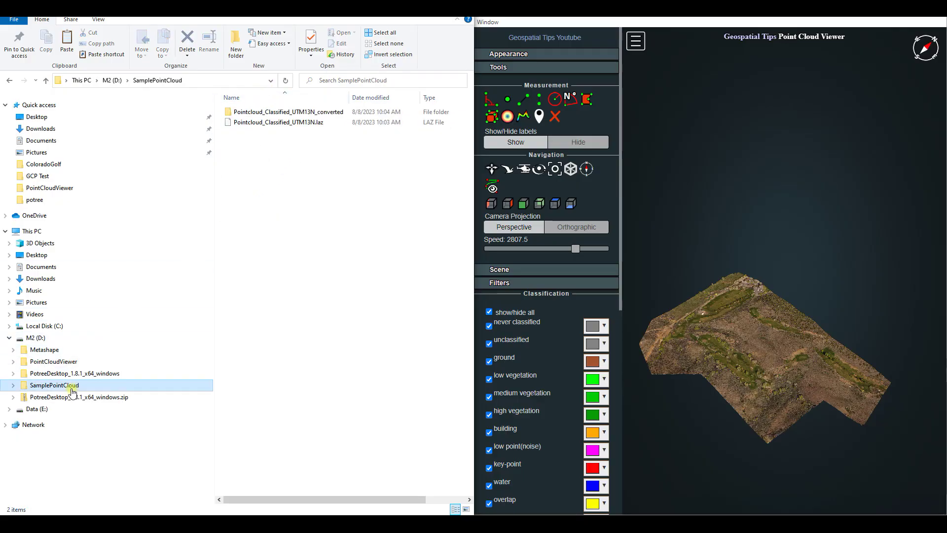
{"action": "double_click", "coordinate": [288, 112]}
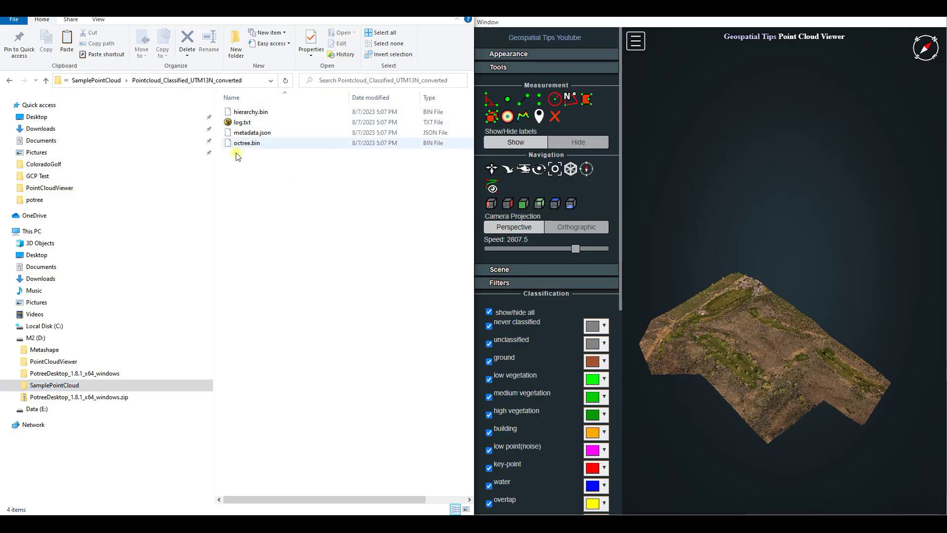
{"action": "left_click", "coordinate": [63, 362]}
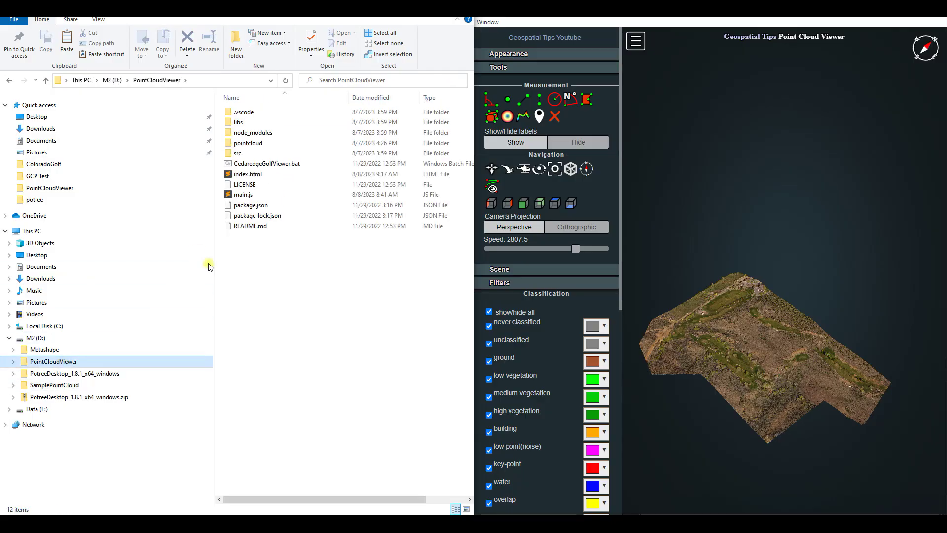
{"action": "double_click", "coordinate": [248, 143]}
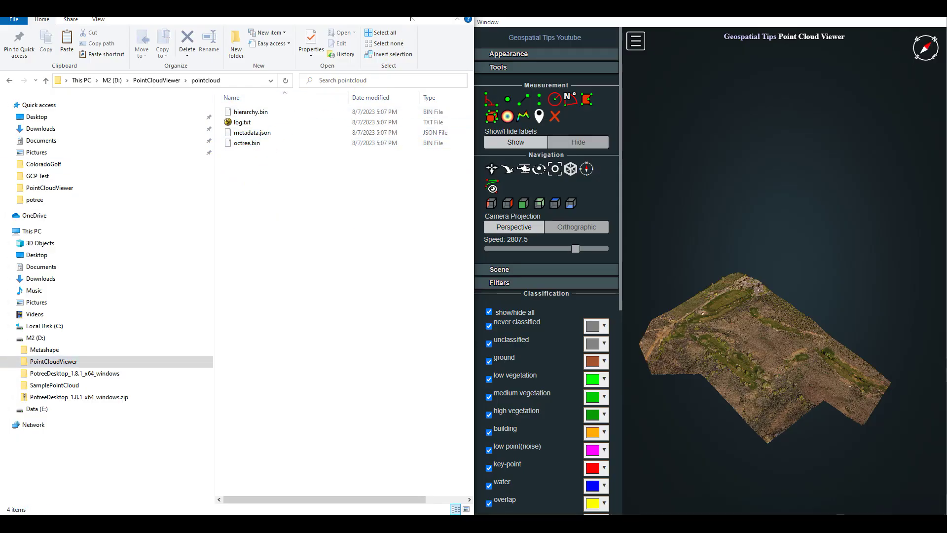
{"action": "key", "text": "alt+Tab"}
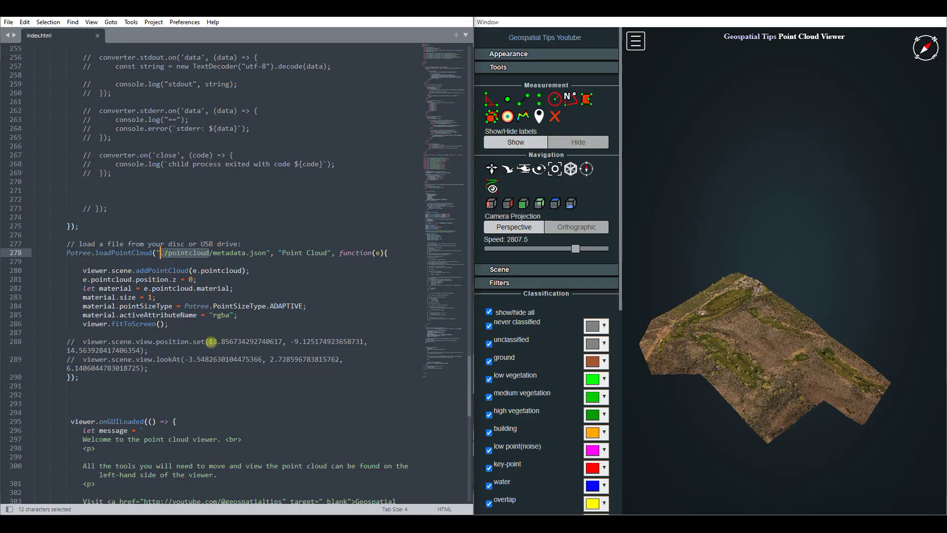
Change activeAttributeName from 'rgba' to 'classification' and save index.html
{"action": "left_click_drag", "start_coordinate": [214, 315], "coordinate": [221, 316]}
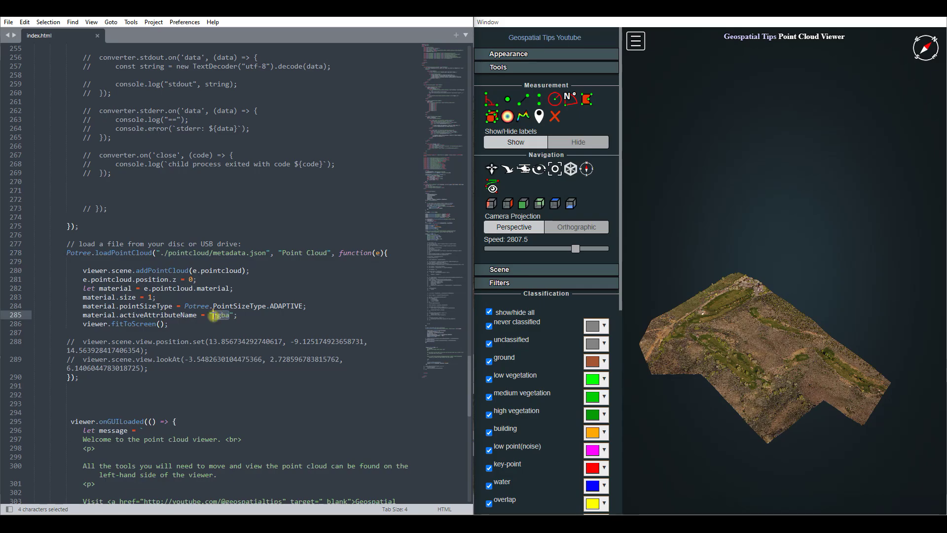
{"action": "type", "text": "classific"}
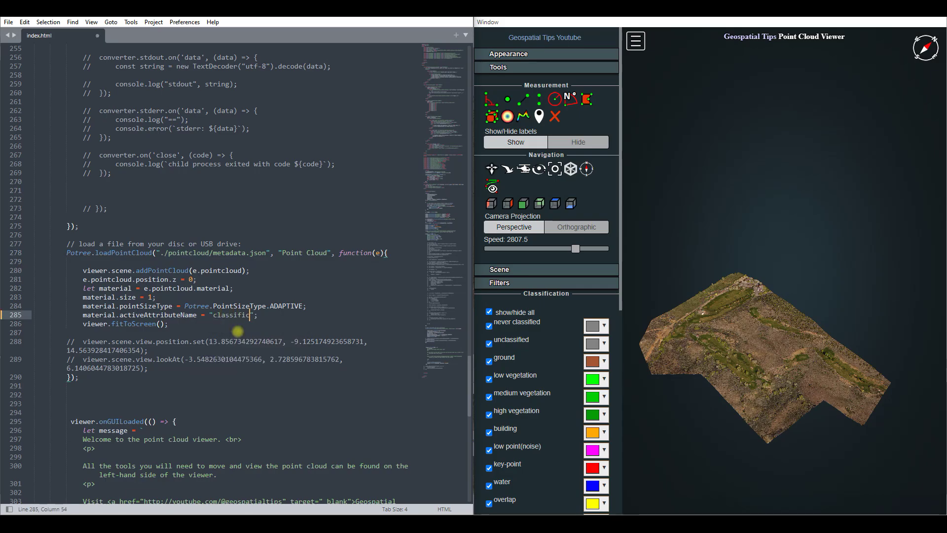
{"action": "type", "text": "ation"}
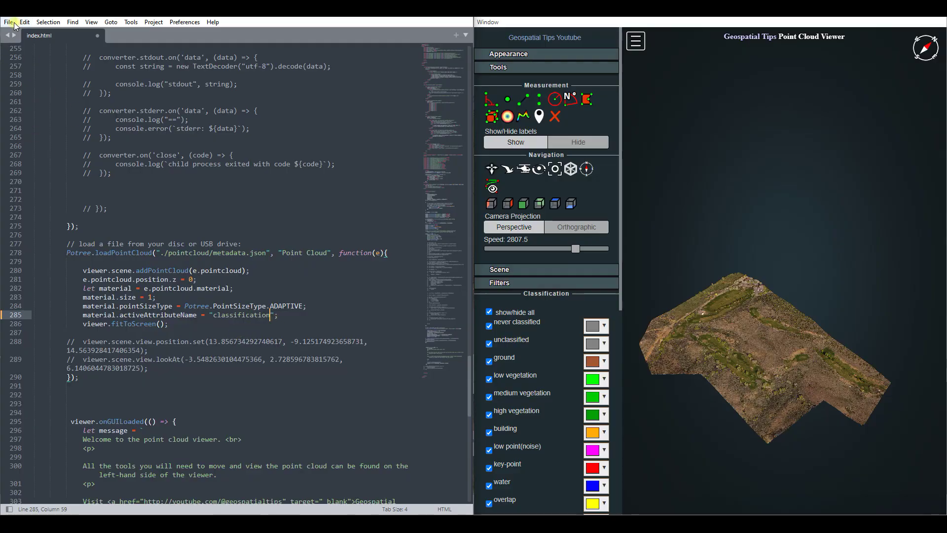
{"action": "left_click", "coordinate": [9, 23]}
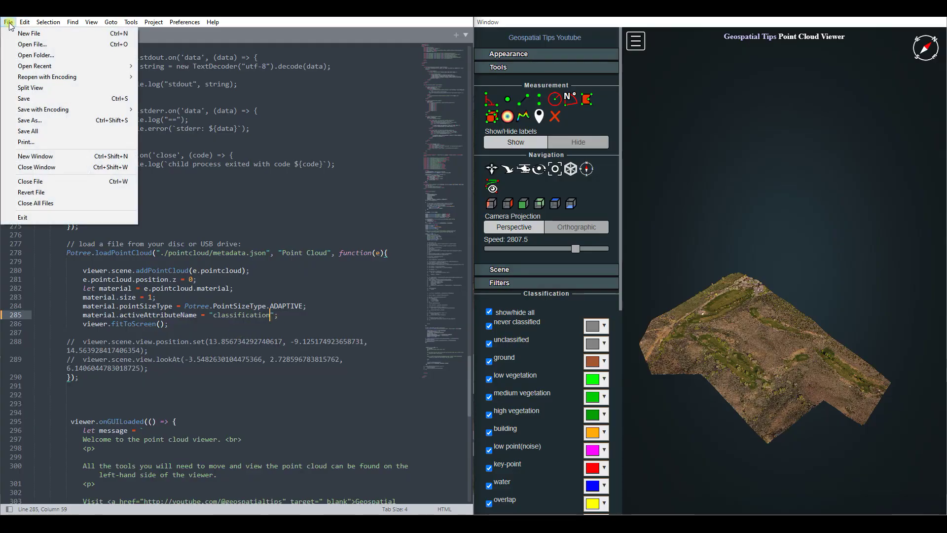
{"action": "left_click", "coordinate": [31, 101]}
{"action": "scroll", "coordinate": [315, 299], "scroll_direction": "down", "scroll_amount": 5}
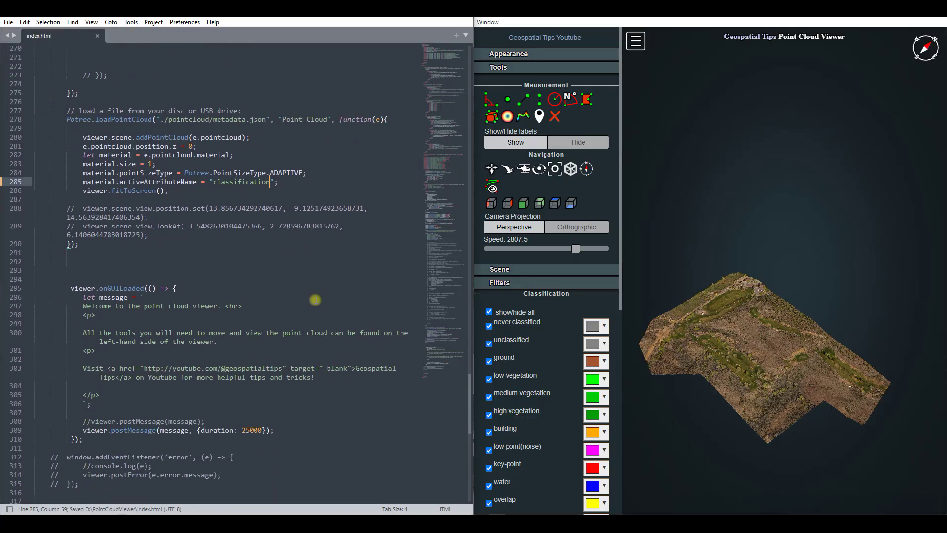
{"action": "scroll", "coordinate": [315, 300], "scroll_direction": "down", "scroll_amount": 2}
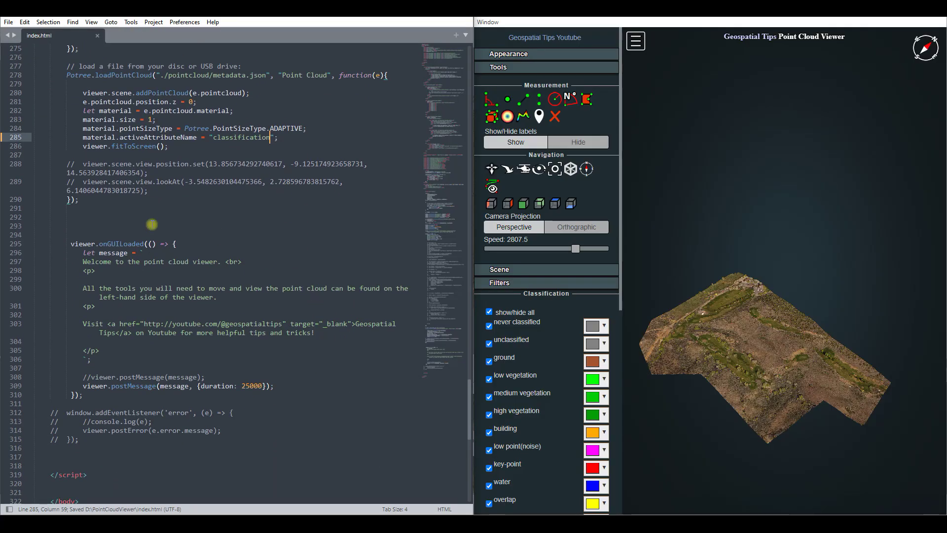
Reload the viewer to show classification colouring, then select 'classification' to replace it
{"action": "left_click", "coordinate": [485, 22]}
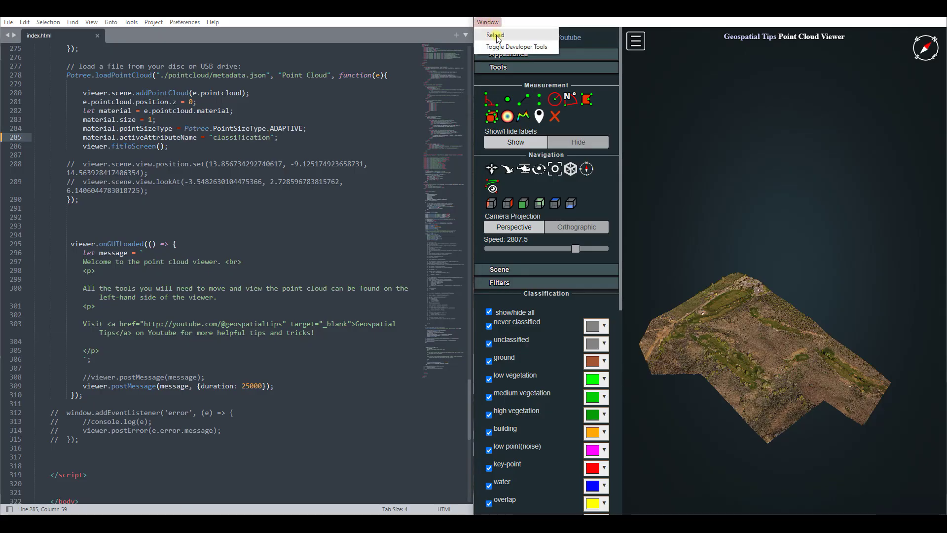
{"action": "left_click", "coordinate": [492, 36]}
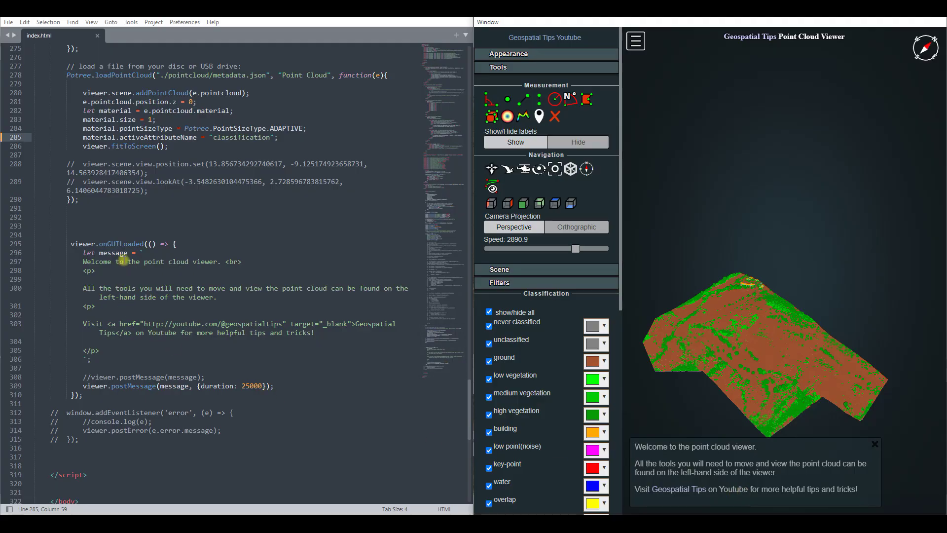
{"action": "left_click_drag", "start_coordinate": [83, 279], "coordinate": [327, 334]}
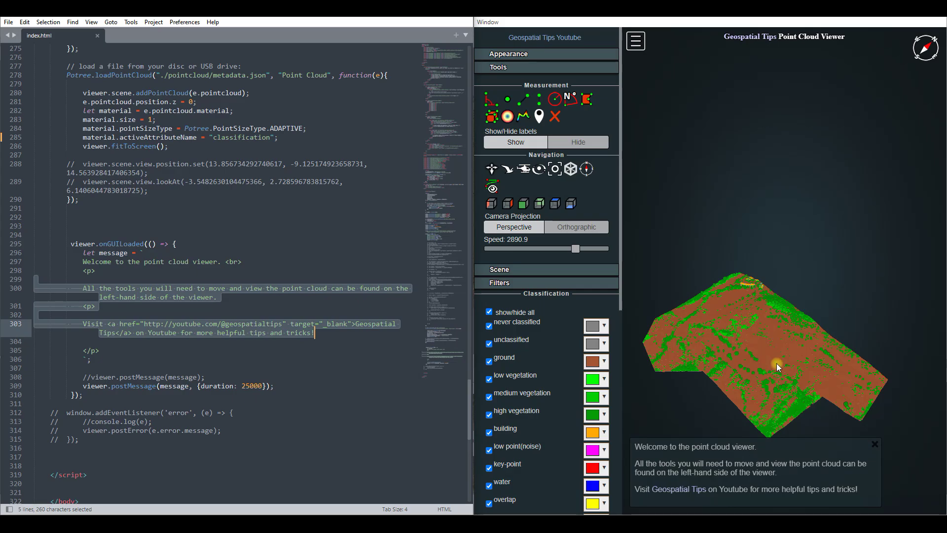
{"action": "left_click_drag", "start_coordinate": [271, 137], "coordinate": [214, 137]}
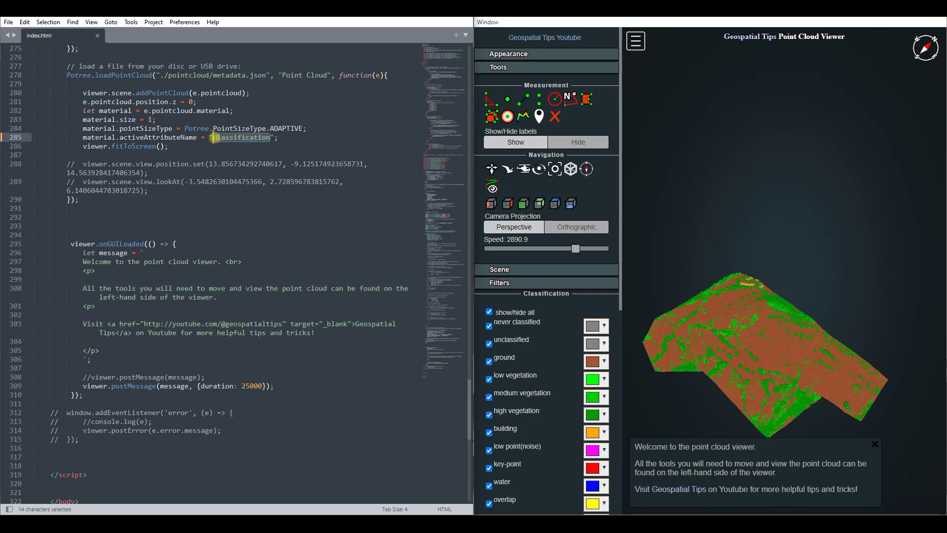
{"action": "type", "text": "intesnity"}
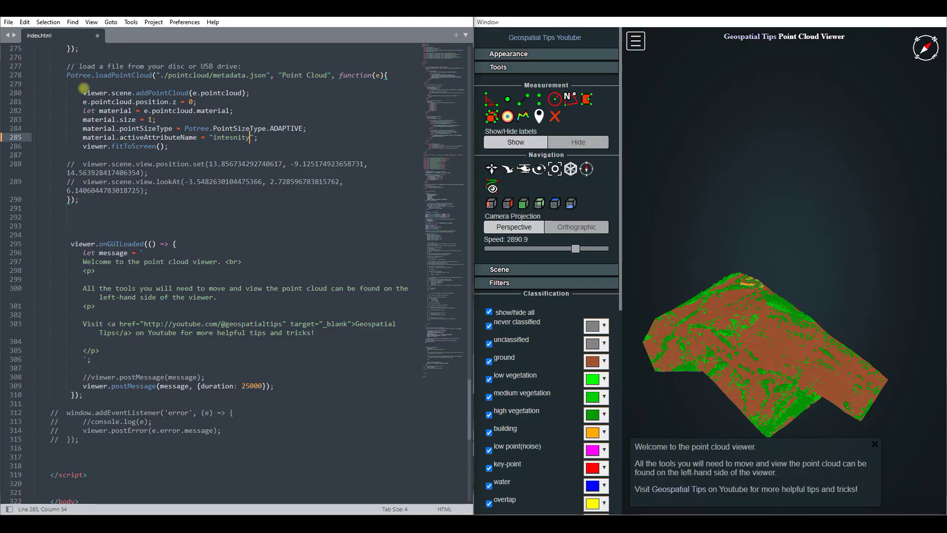
Save the 'intesnity' edit and reload the viewer
{"action": "left_click", "coordinate": [9, 23]}
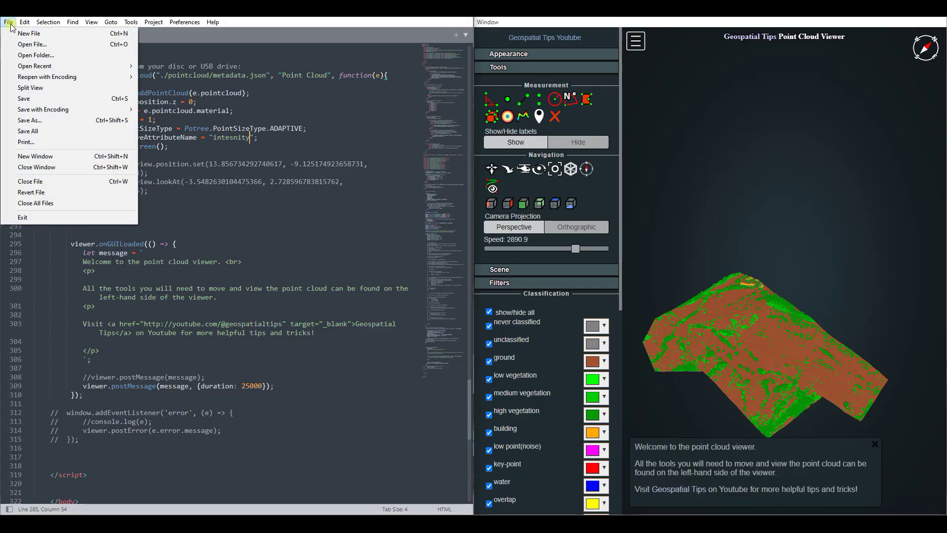
{"action": "left_click", "coordinate": [25, 98]}
{"action": "left_click", "coordinate": [491, 22]}
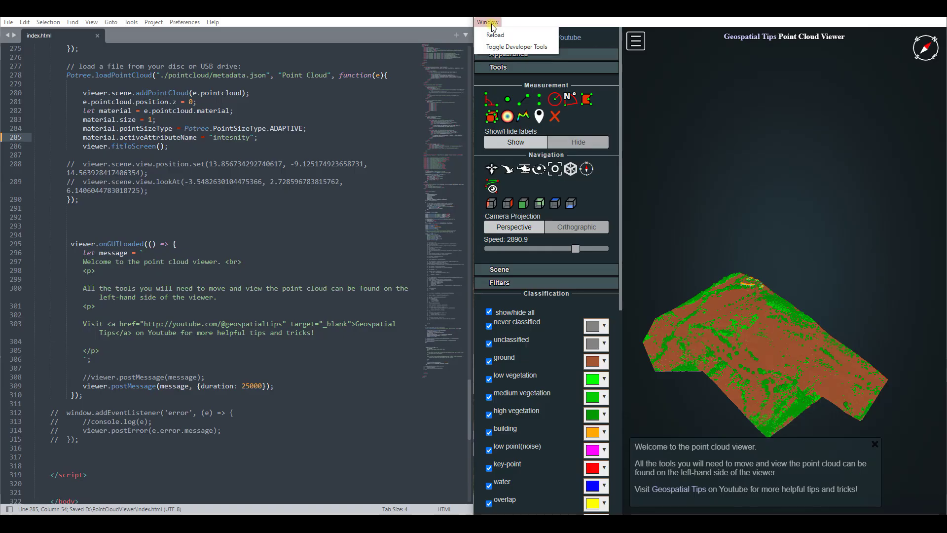
{"action": "left_click", "coordinate": [494, 35]}
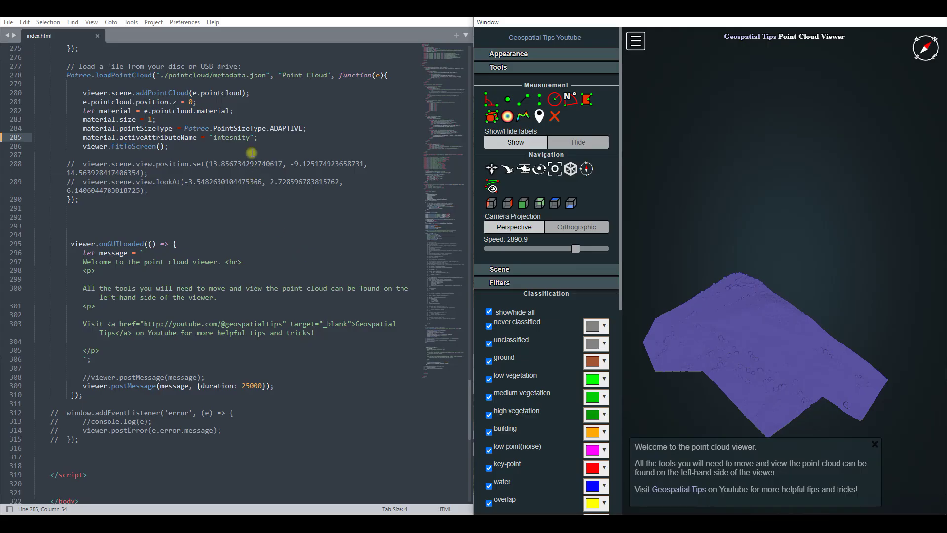
Correct the spelling to 'intensity', save index.html, and reload the viewer
{"action": "left_click_drag", "start_coordinate": [249, 137], "coordinate": [232, 138]}
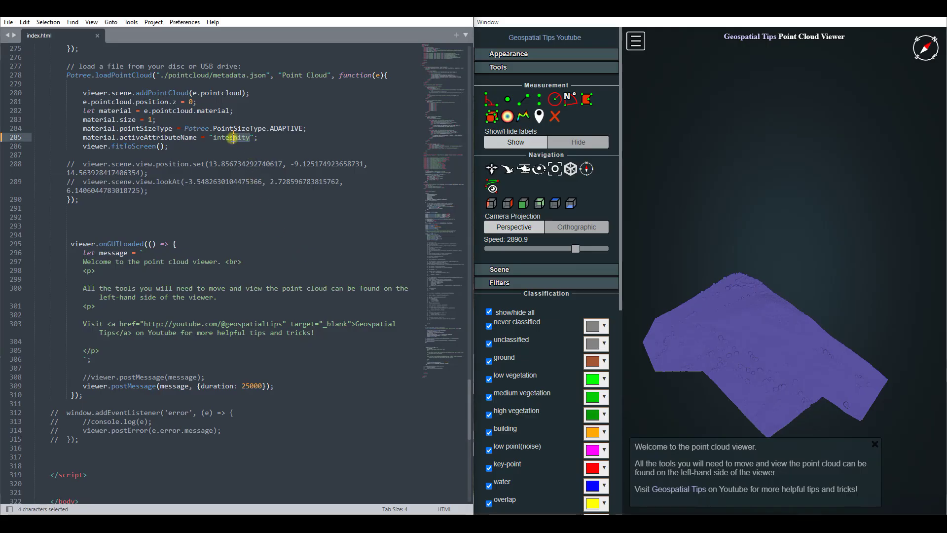
{"action": "type", "text": "nsi"}
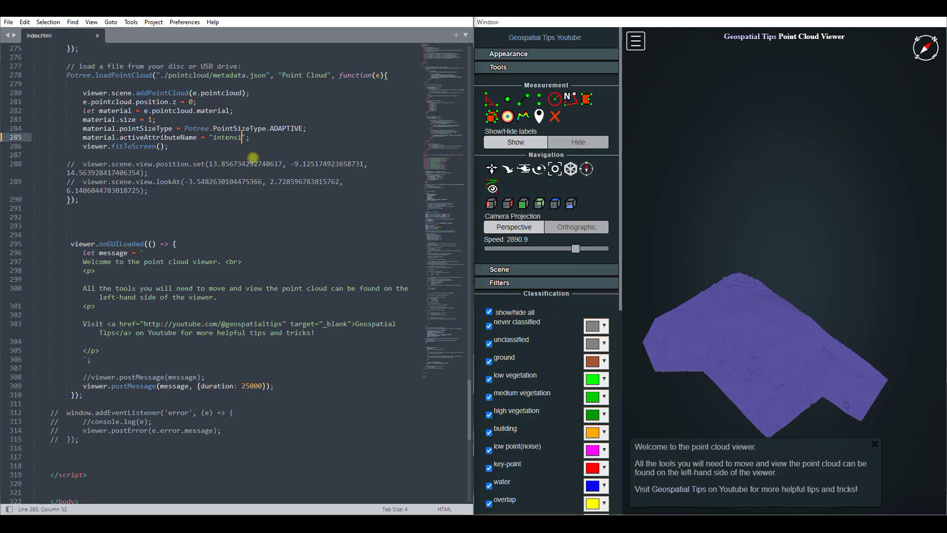
{"action": "type", "text": "ty"}
{"action": "left_click", "coordinate": [9, 23]}
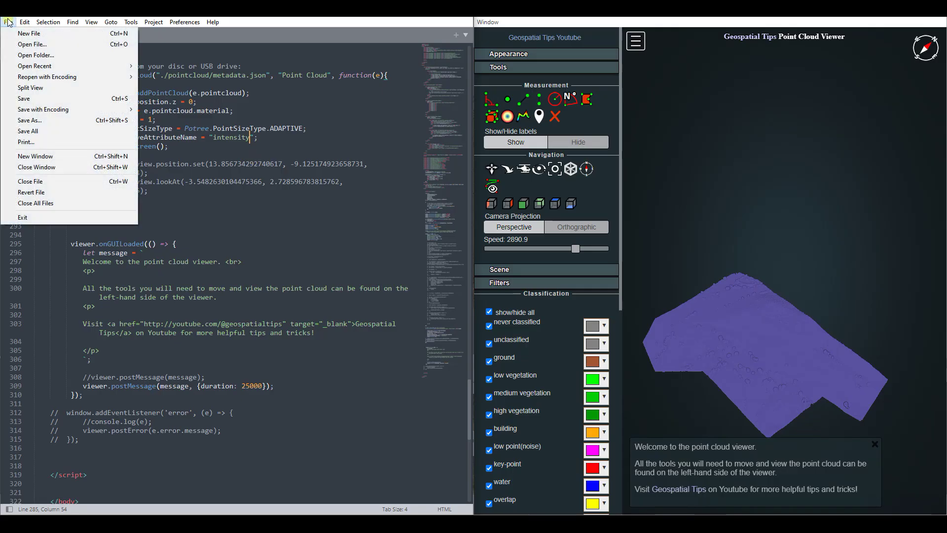
{"action": "left_click", "coordinate": [26, 98]}
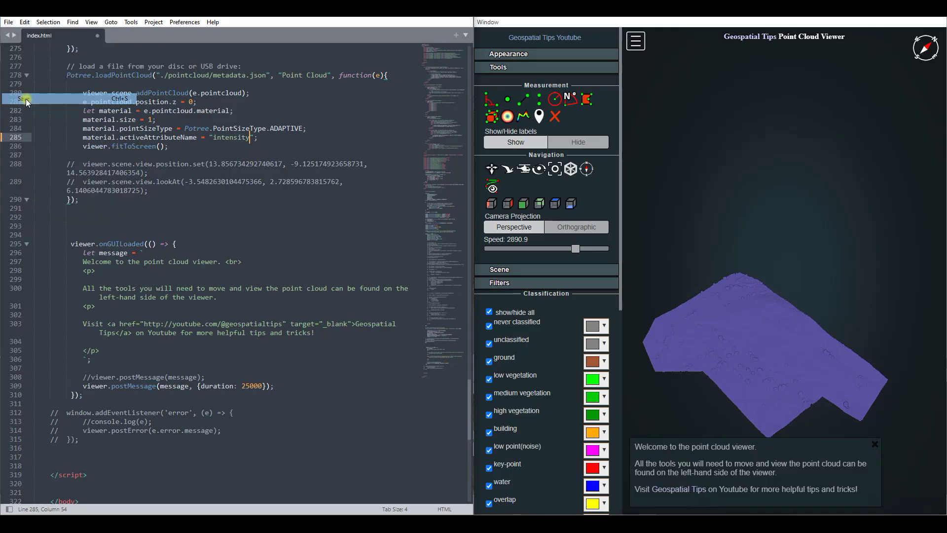
{"action": "left_click", "coordinate": [489, 22]}
{"action": "left_click", "coordinate": [489, 35]}
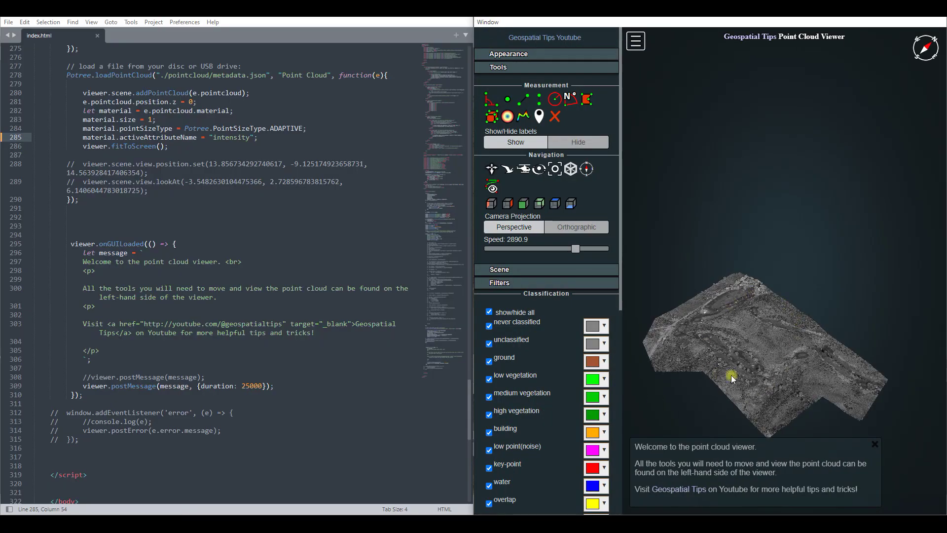
{"action": "left_click", "coordinate": [489, 362]}
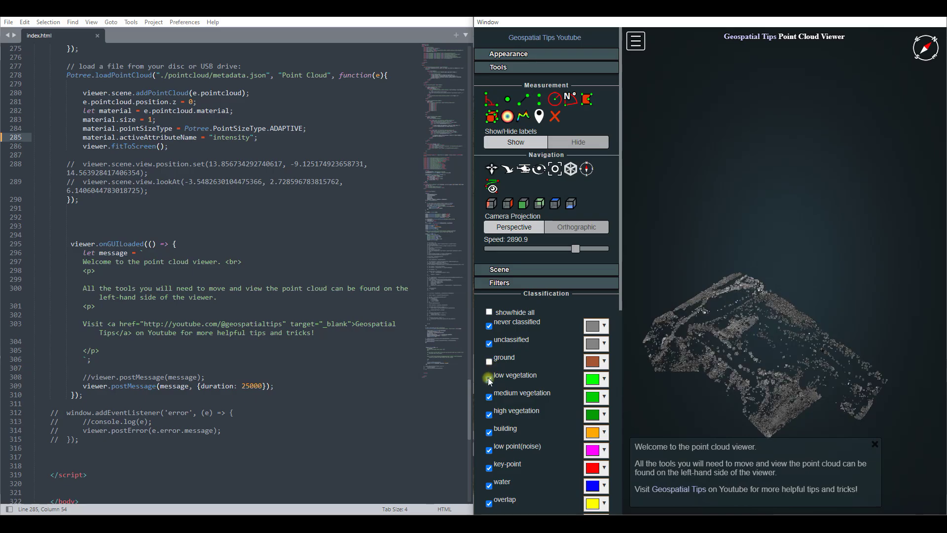
{"action": "left_click", "coordinate": [488, 378]}
{"action": "left_click", "coordinate": [489, 396]}
{"action": "left_click", "coordinate": [489, 414]}
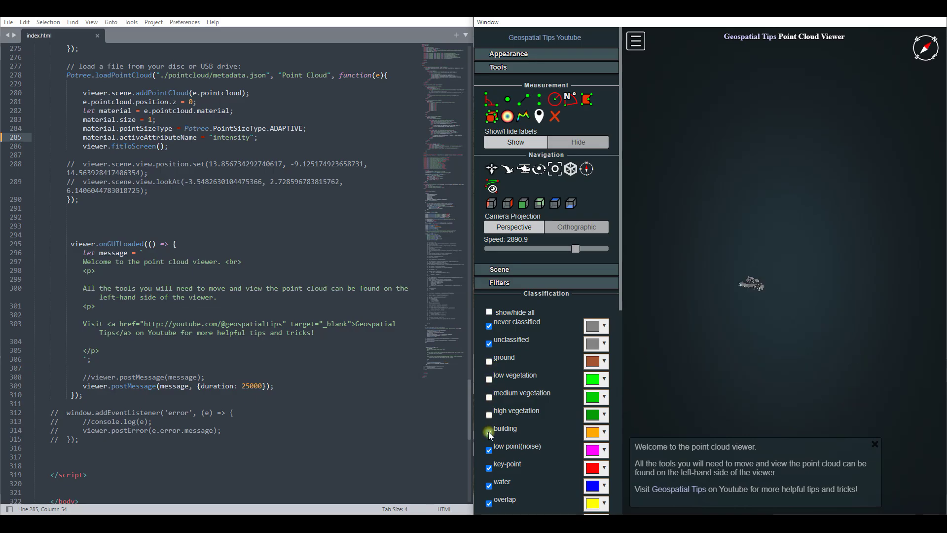
{"action": "left_click", "coordinate": [489, 432]}
{"action": "left_click", "coordinate": [489, 415]}
{"action": "left_click", "coordinate": [489, 397]}
{"action": "left_click", "coordinate": [489, 379]}
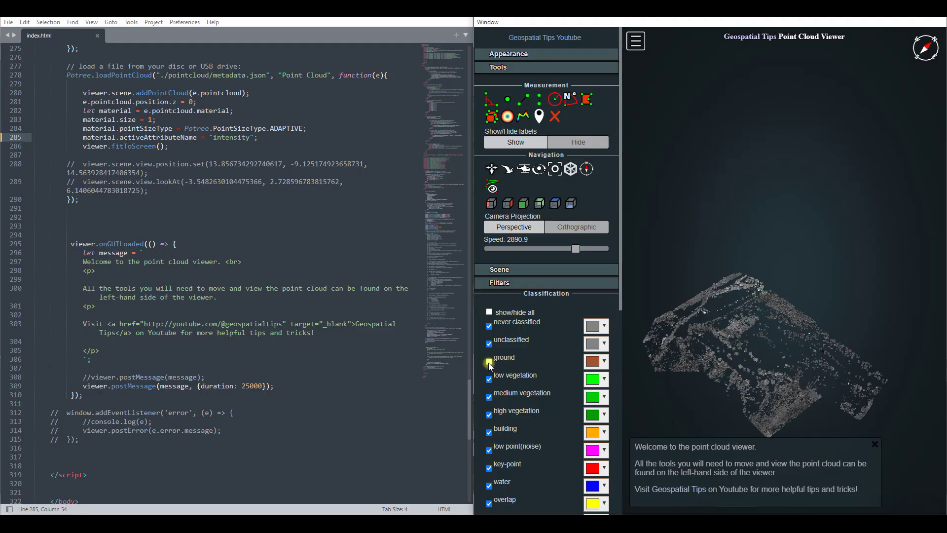
{"action": "left_click", "coordinate": [489, 362]}
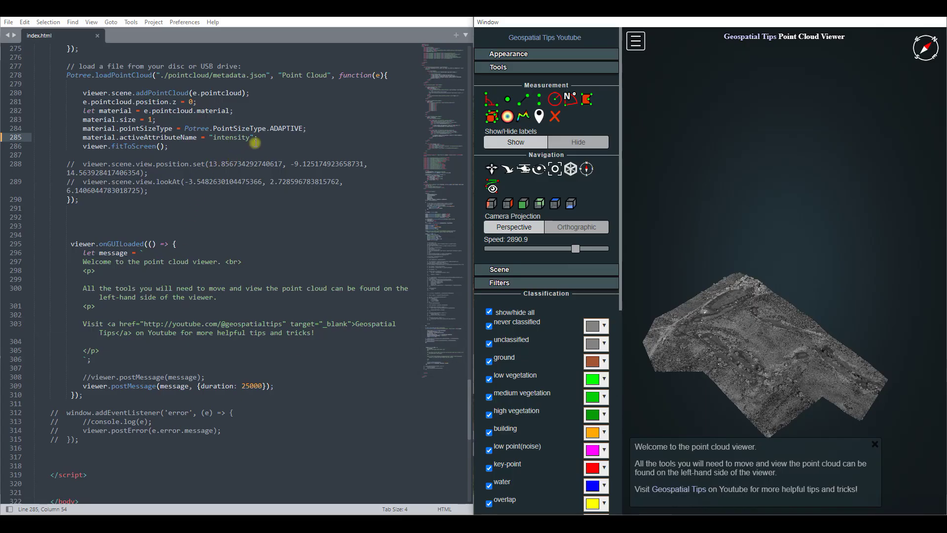
{"action": "left_click_drag", "start_coordinate": [251, 138], "coordinate": [212, 138]}
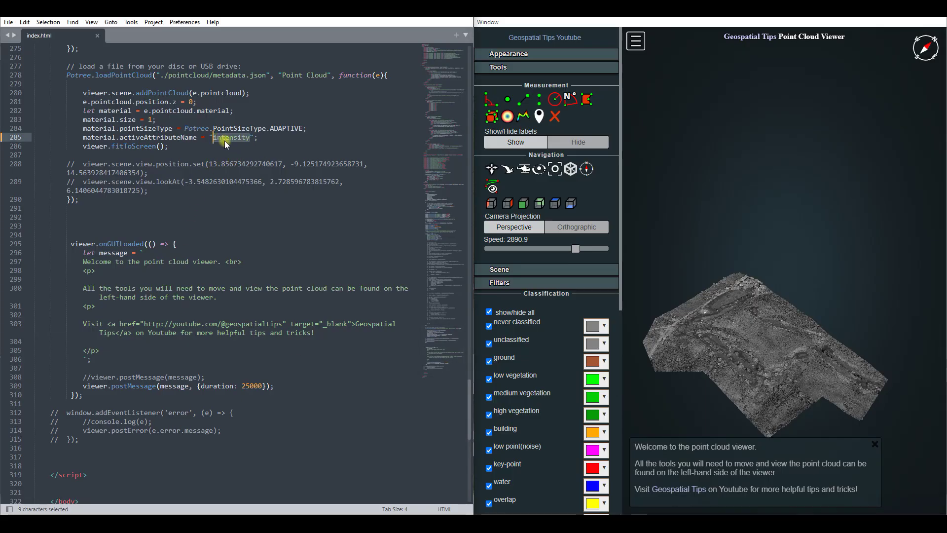
{"action": "type", "text": "rgba"}
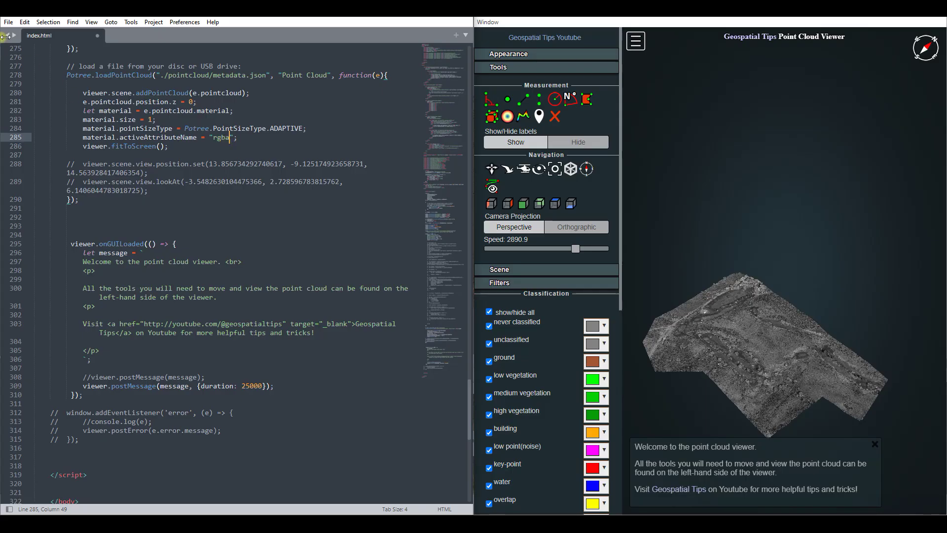
Save index.html with 'rgba' as the default attribute, reload the viewer, and maximise it
{"action": "left_click", "coordinate": [8, 23]}
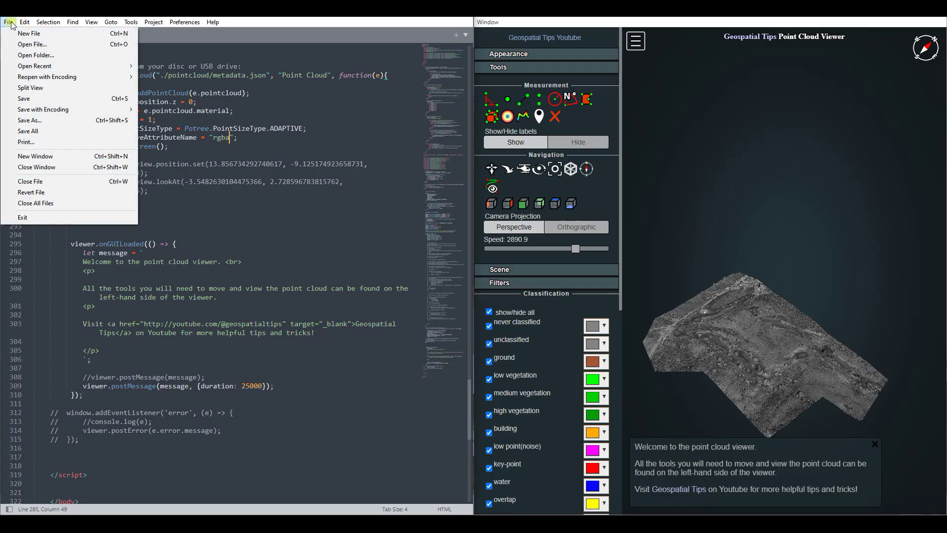
{"action": "left_click", "coordinate": [24, 99]}
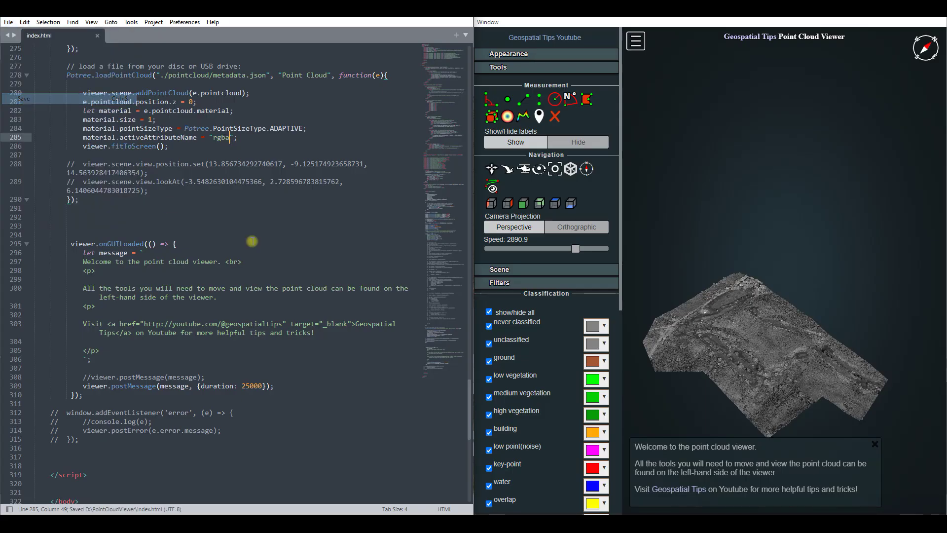
{"action": "left_click", "coordinate": [488, 23]}
{"action": "left_click", "coordinate": [494, 29]}
{"action": "key", "text": "F5"}
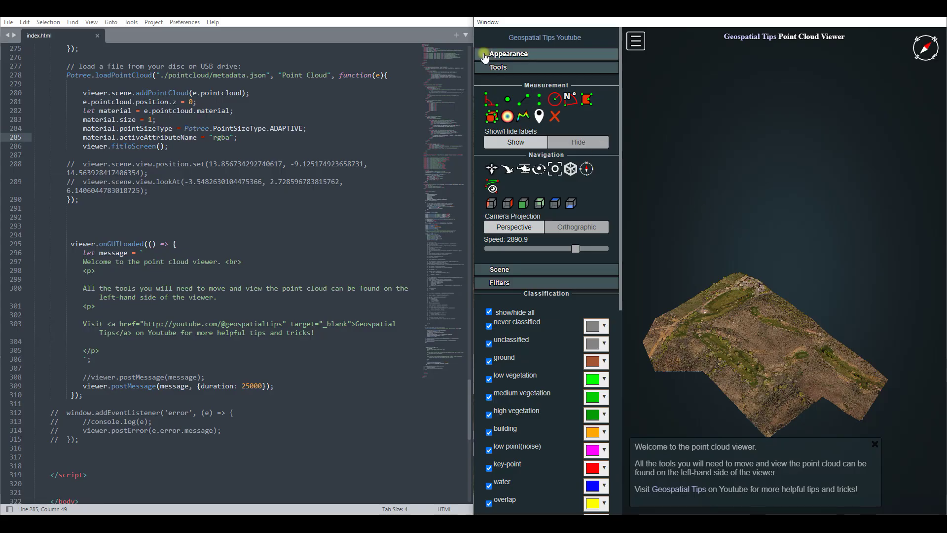
{"action": "left_click", "coordinate": [911, 19]}
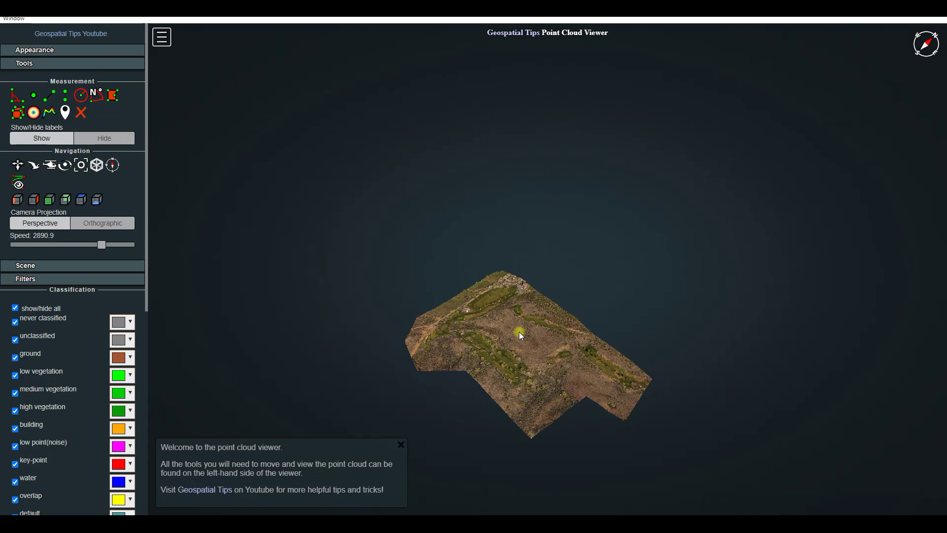
Pan across the RGB-coloured golf course point cloud
{"action": "mouse_move", "coordinate": [519, 335]}
{"action": "right_mouse_down"}
{"action": "mouse_move", "coordinate": [545, 297]}
{"action": "mouse_move", "coordinate": [546, 311]}
{"action": "right_mouse_up"}
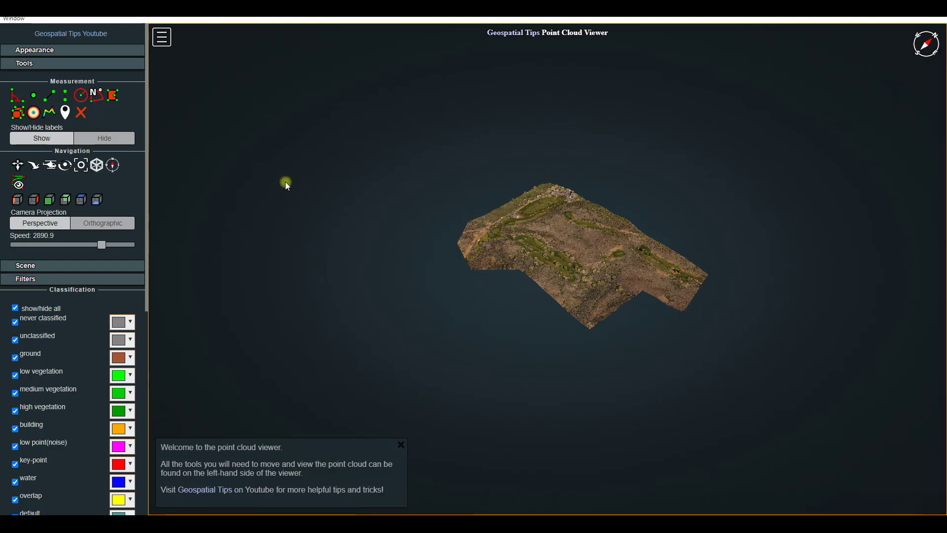
{"action": "scroll", "coordinate": [554, 246], "scroll_direction": "up", "scroll_amount": 3}
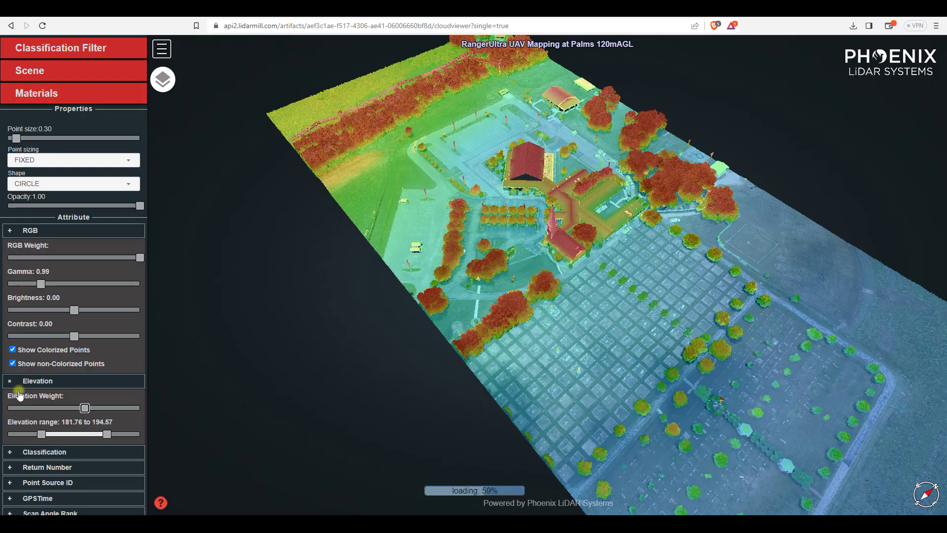
Try out the Elevation and RGB weight sliders, leaving elevation weight at zero
{"action": "left_click_drag", "start_coordinate": [92, 412], "coordinate": [7, 408]}
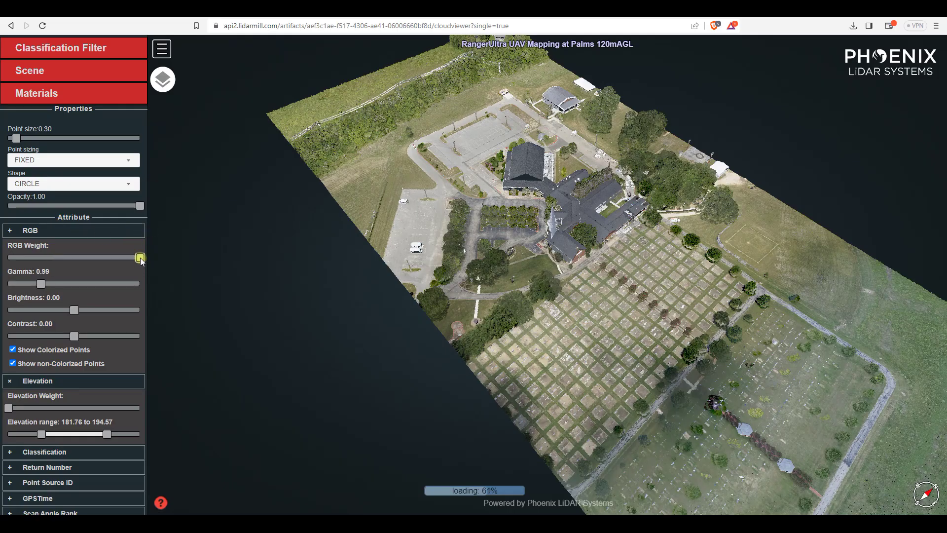
{"action": "left_click_drag", "start_coordinate": [141, 258], "coordinate": [7, 260]}
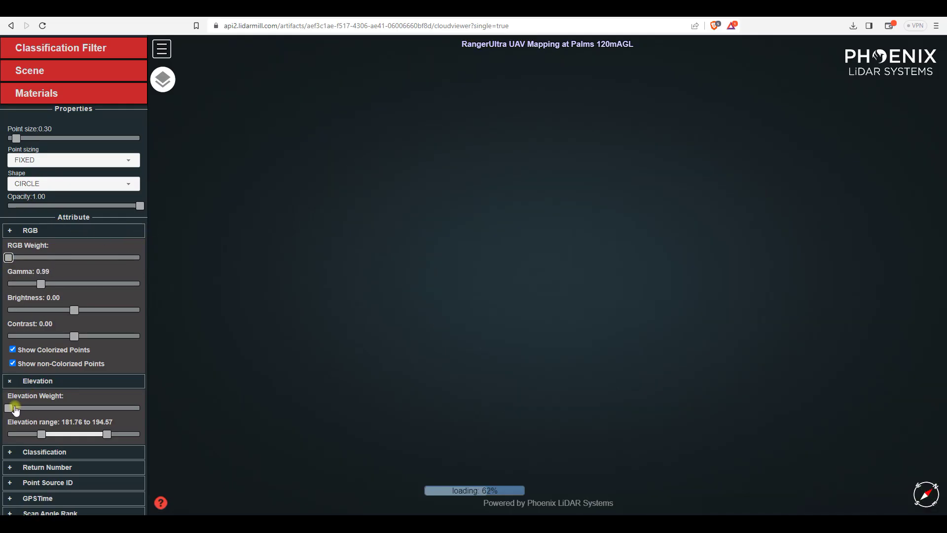
{"action": "left_click_drag", "start_coordinate": [9, 407], "coordinate": [136, 407]}
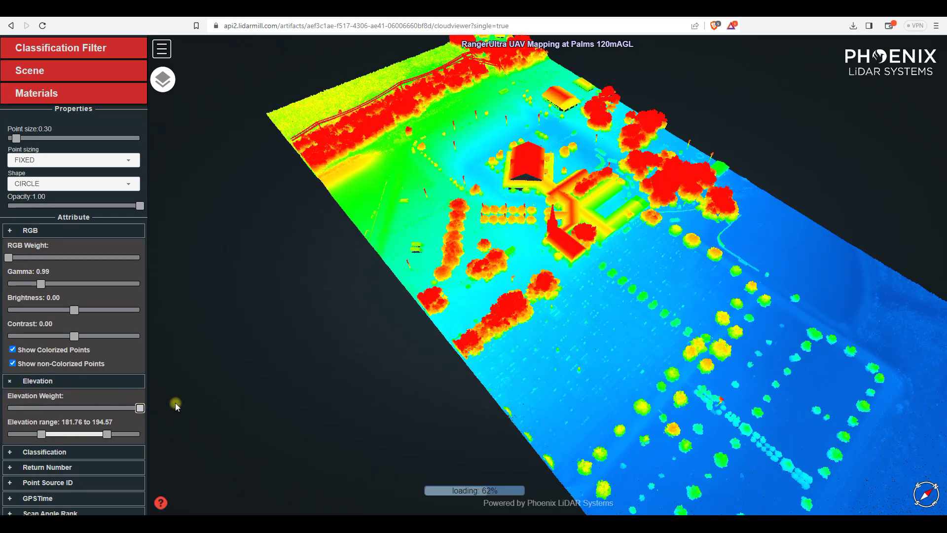
{"action": "left_click_drag", "start_coordinate": [140, 408], "coordinate": [9, 408]}
Raise Classification weight fully, blend RGB back in, then moderate the classification weight
{"action": "left_click", "coordinate": [12, 381]}
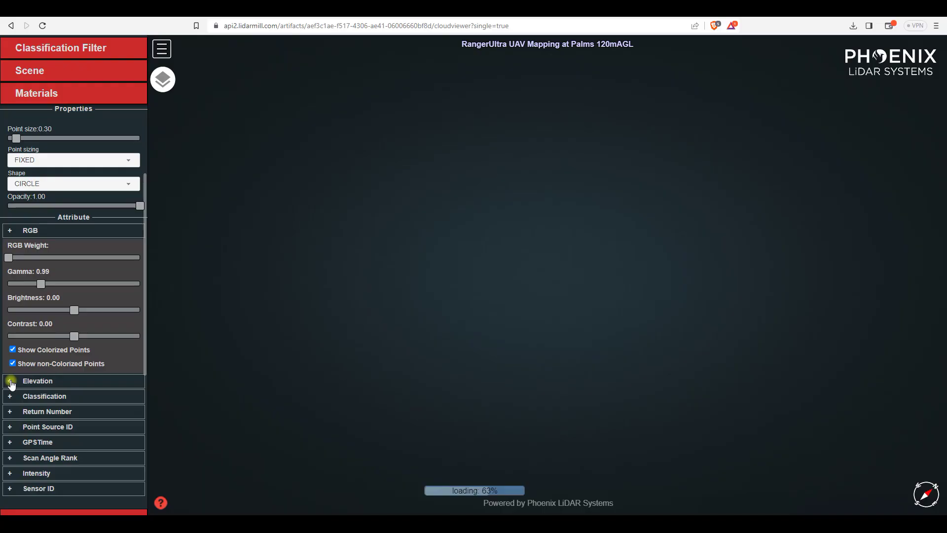
{"action": "left_click", "coordinate": [9, 396]}
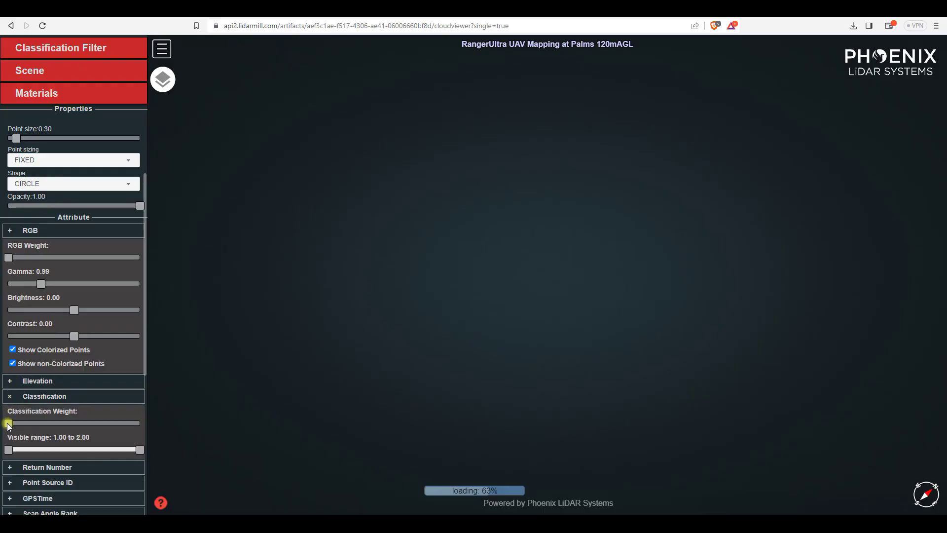
{"action": "left_click_drag", "start_coordinate": [8, 423], "coordinate": [175, 418]}
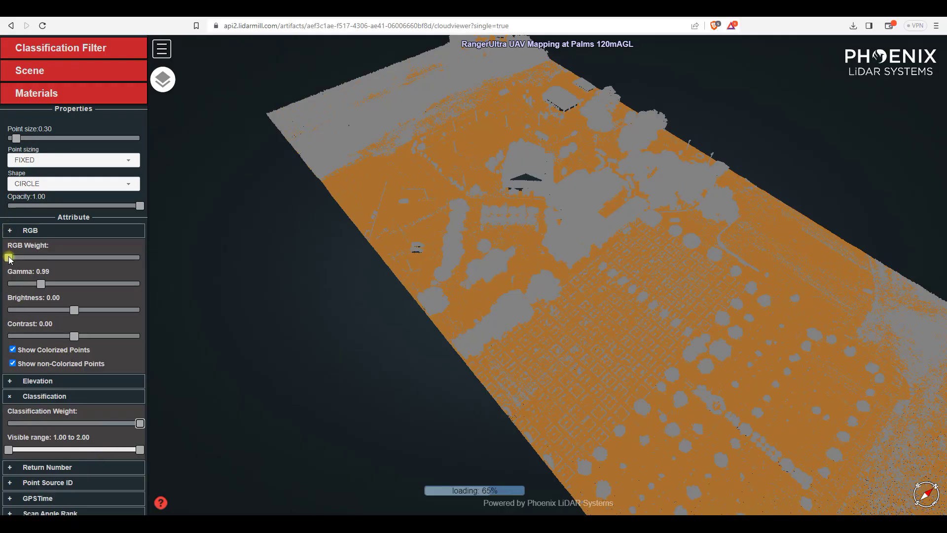
{"action": "left_click_drag", "start_coordinate": [9, 257], "coordinate": [123, 261]}
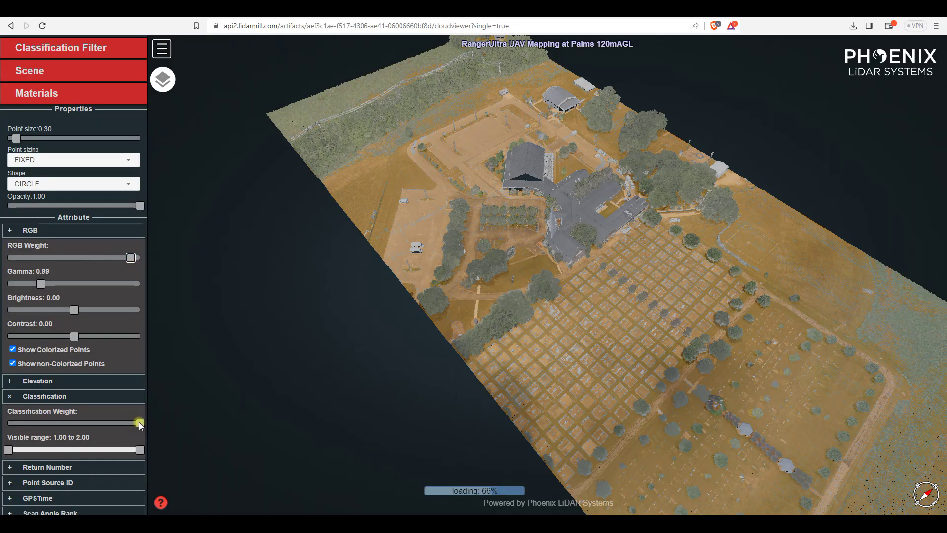
{"action": "mouse_move", "coordinate": [139, 423]}
{"action": "left_mouse_down"}
{"action": "mouse_move", "coordinate": [26, 423]}
{"action": "mouse_move", "coordinate": [85, 420]}
{"action": "left_mouse_up"}
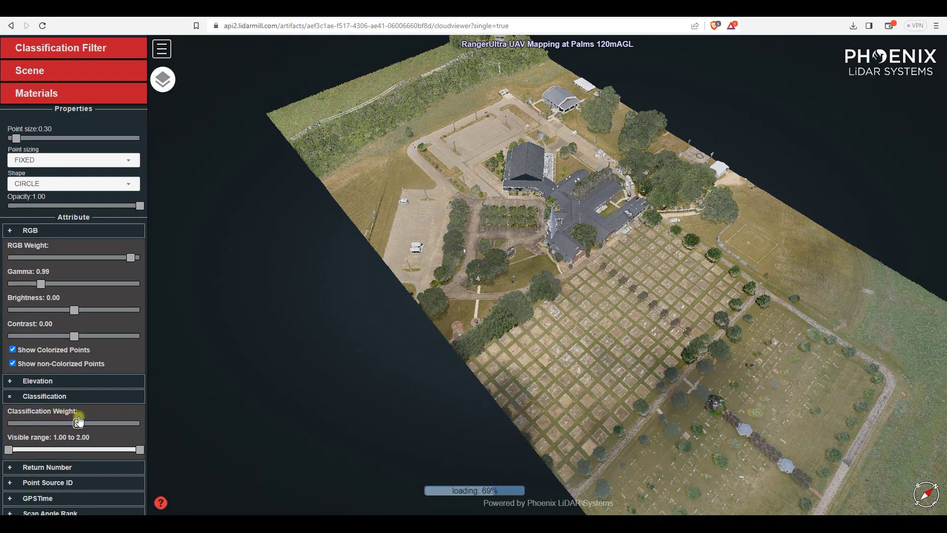
Switch the basemap to OpenStreetMap and lower the point budget to reveal it
{"action": "left_click", "coordinate": [163, 81]}
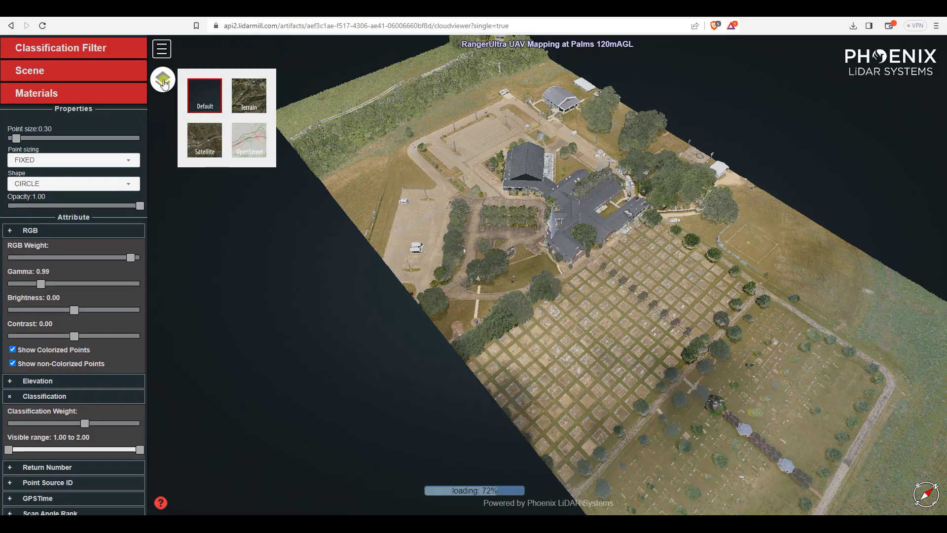
{"action": "left_click", "coordinate": [252, 145]}
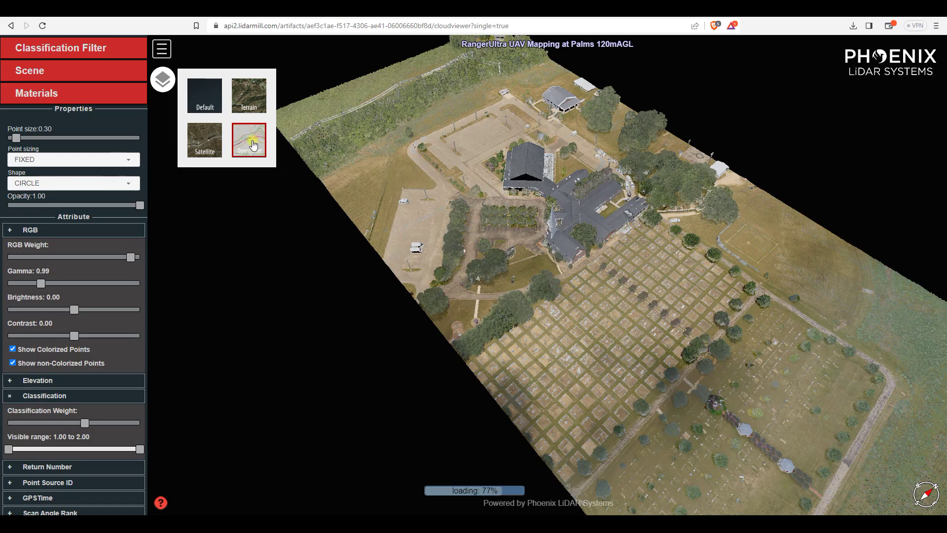
{"action": "scroll", "coordinate": [94, 131], "scroll_direction": "up", "scroll_amount": 2}
{"action": "scroll", "coordinate": [91, 125], "scroll_direction": "up", "scroll_amount": 5}
{"action": "scroll", "coordinate": [81, 103], "scroll_direction": "up", "scroll_amount": 5}
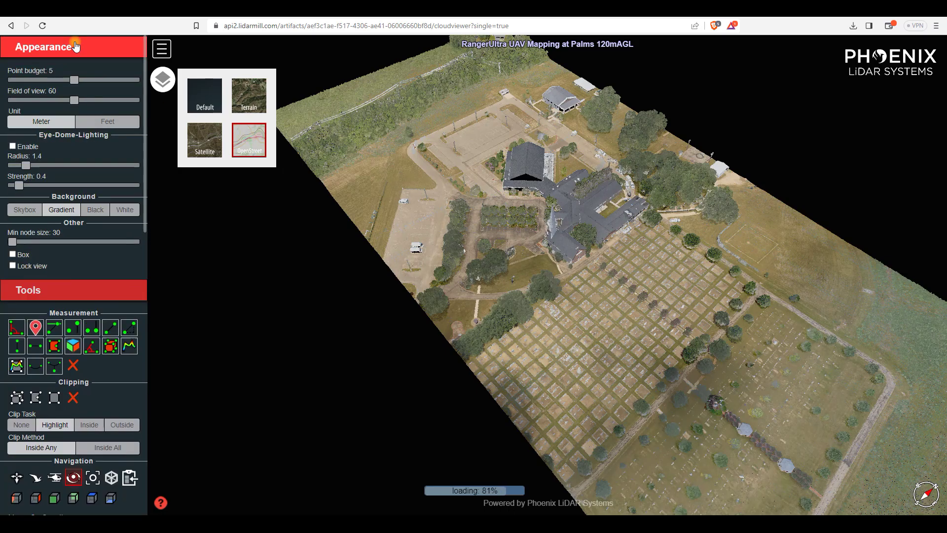
{"action": "left_click_drag", "start_coordinate": [73, 80], "coordinate": [28, 79]}
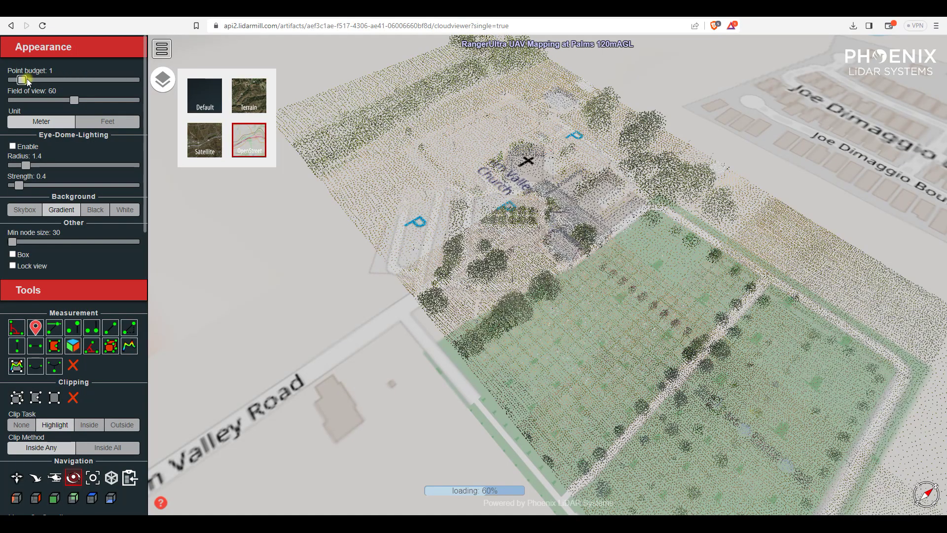
Change to satellite imagery, then hide and restore the Palms point cloud over it
{"action": "left_click", "coordinate": [212, 140]}
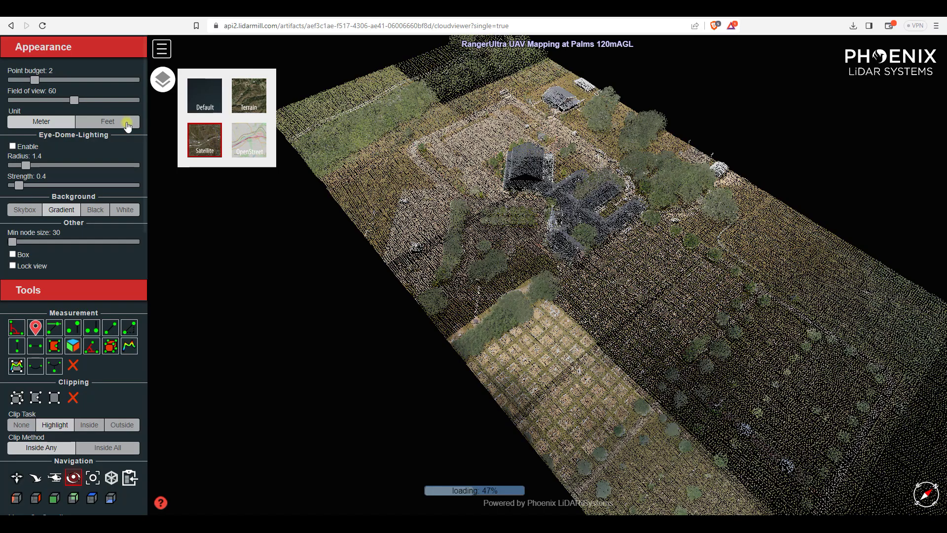
{"action": "left_click_drag", "start_coordinate": [35, 79], "coordinate": [2, 83]}
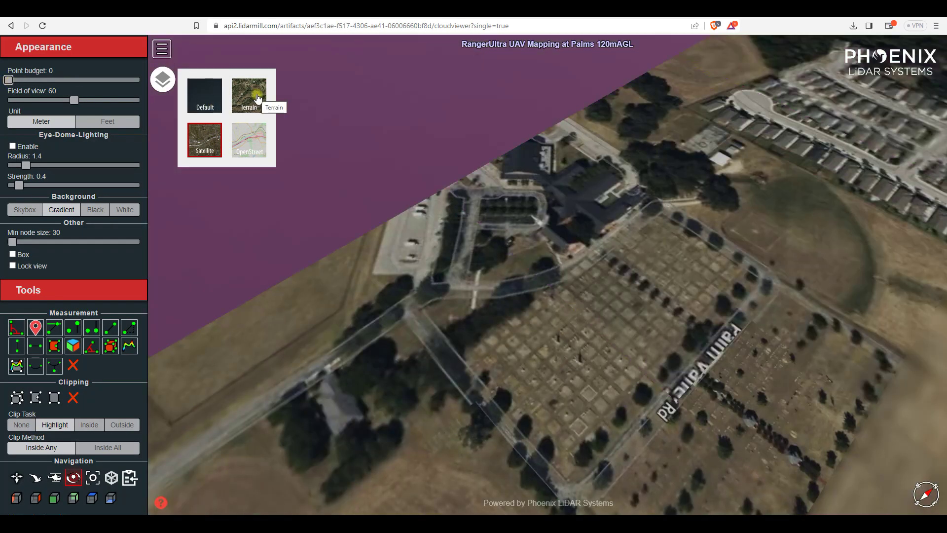
{"action": "left_click_drag", "start_coordinate": [10, 80], "coordinate": [86, 80]}
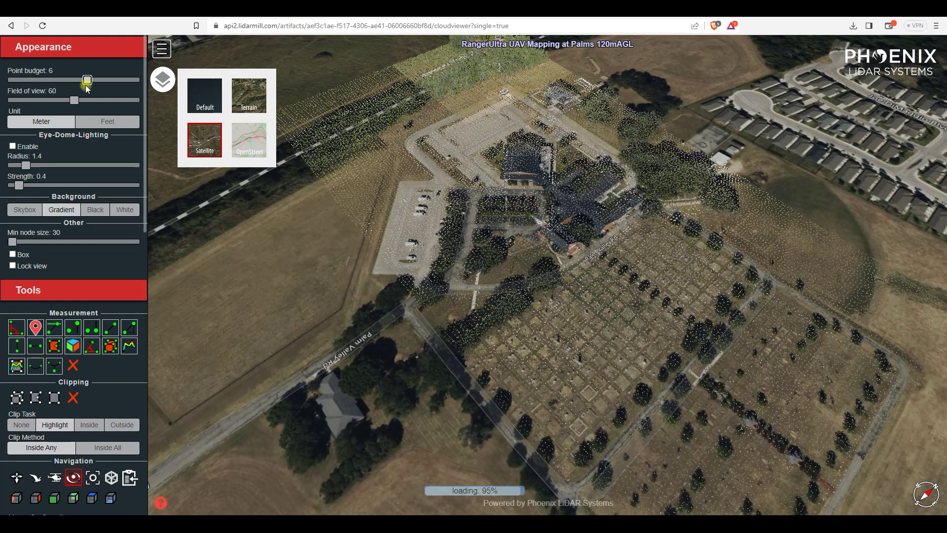